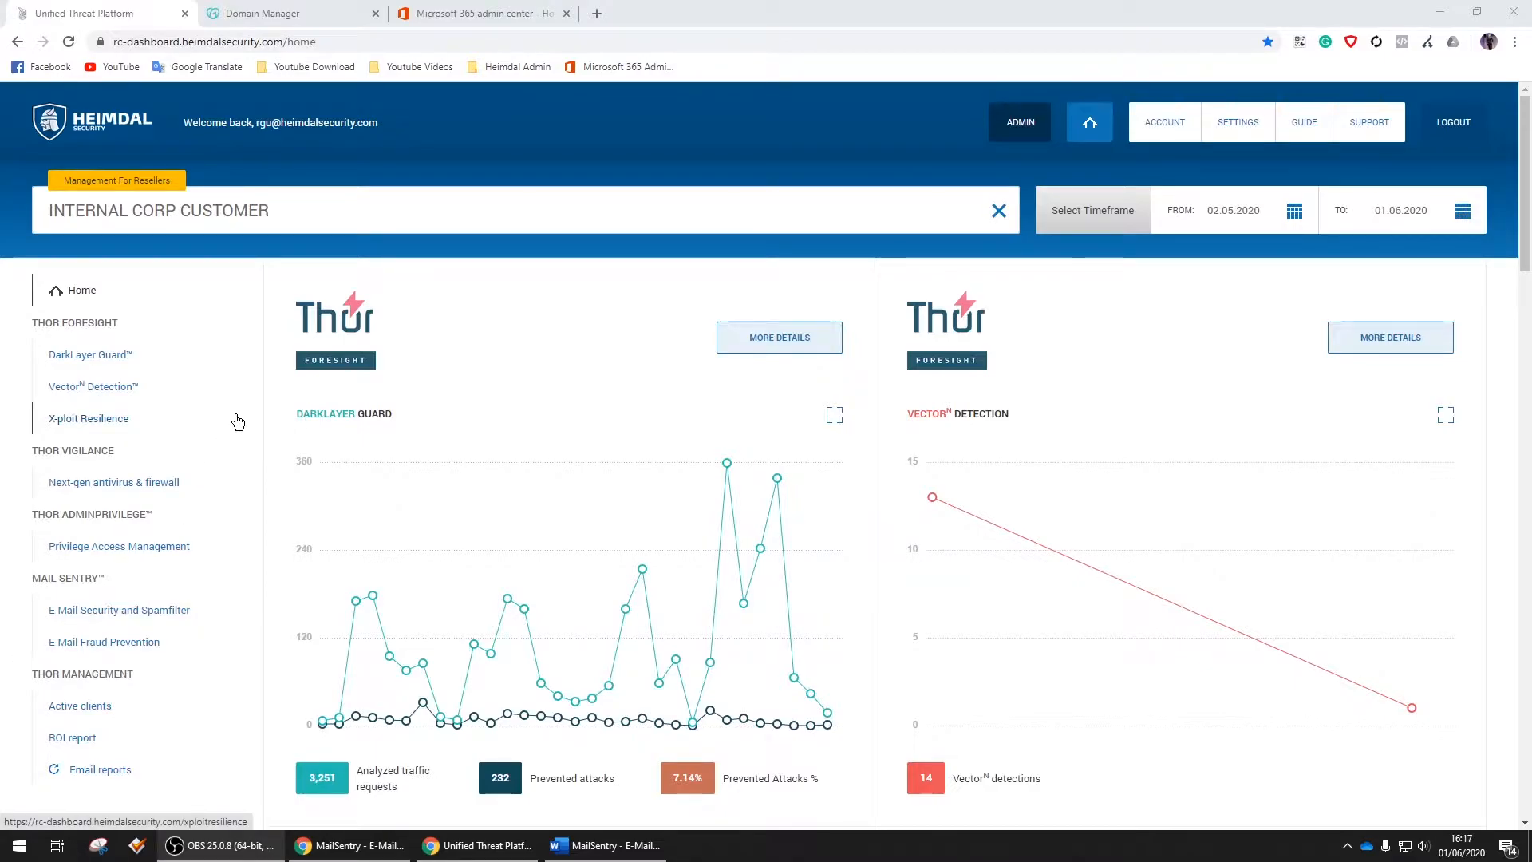
# Open Manage DNS for centiumtest.com from the GoDaddy domain list to view its records
pyautogui.click(349, 10)
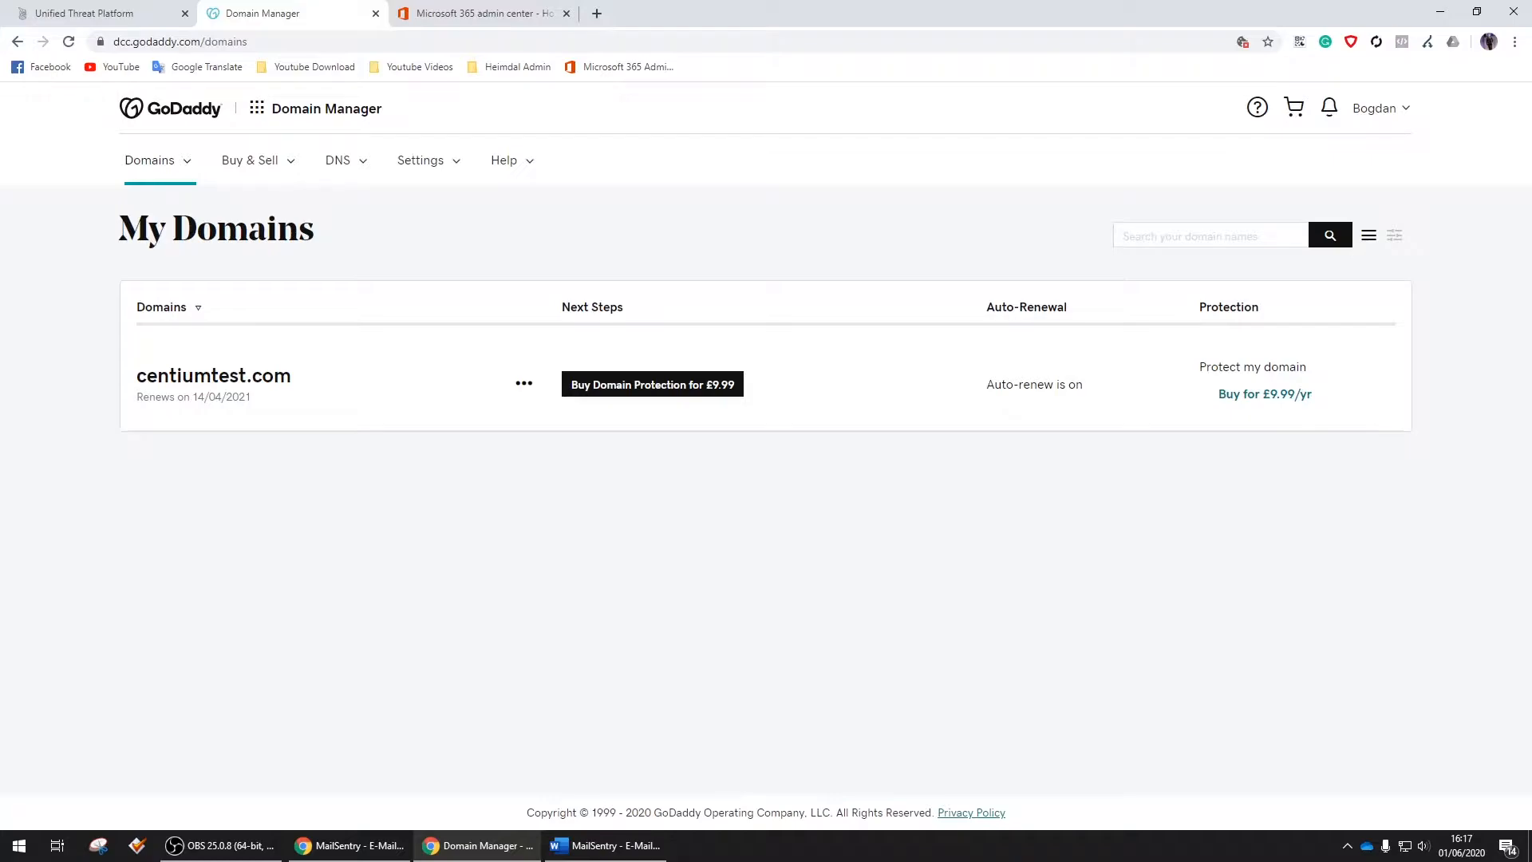
pyautogui.click(524, 384)
pyautogui.click(585, 442)
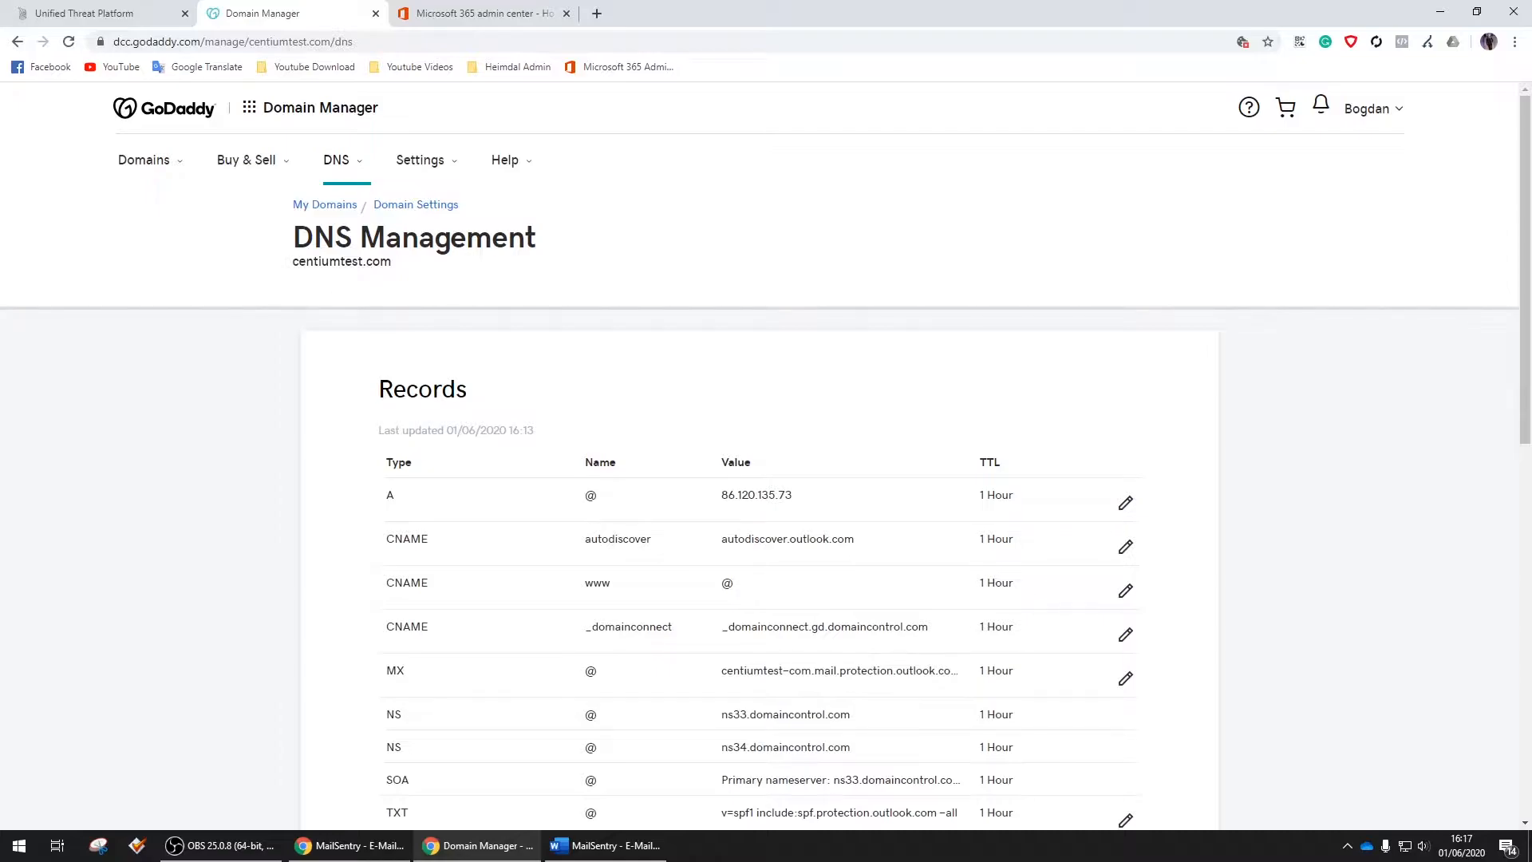
pyautogui.scroll(-2, 1460, 414)
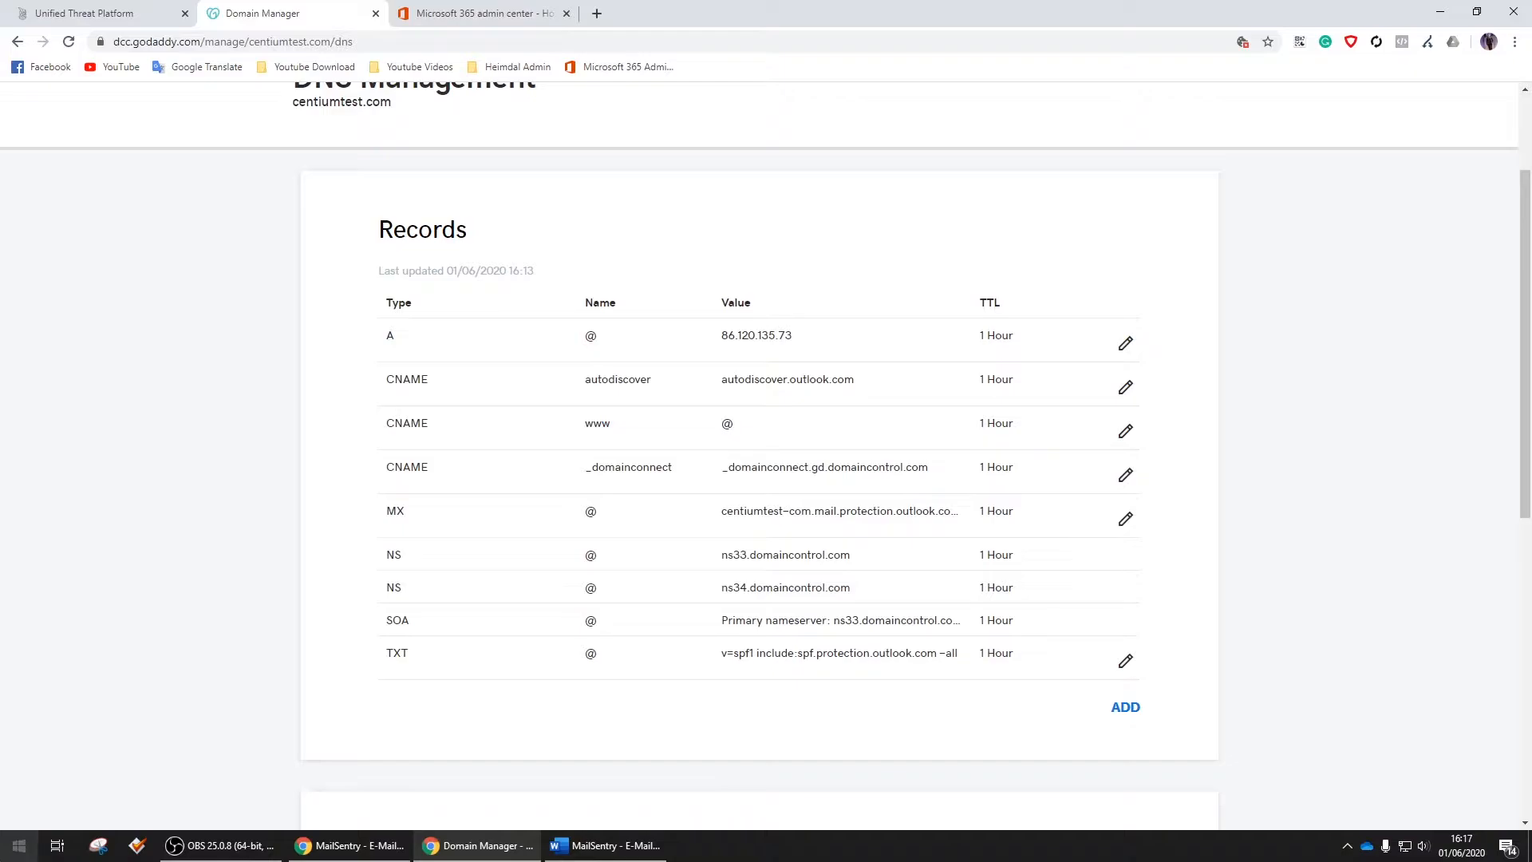
# Change the existing MX record to point to eu-c01.centiumsecurity.dk and save it
pyautogui.click(1126, 518)
pyautogui.hotkey('alt', 'Tab')
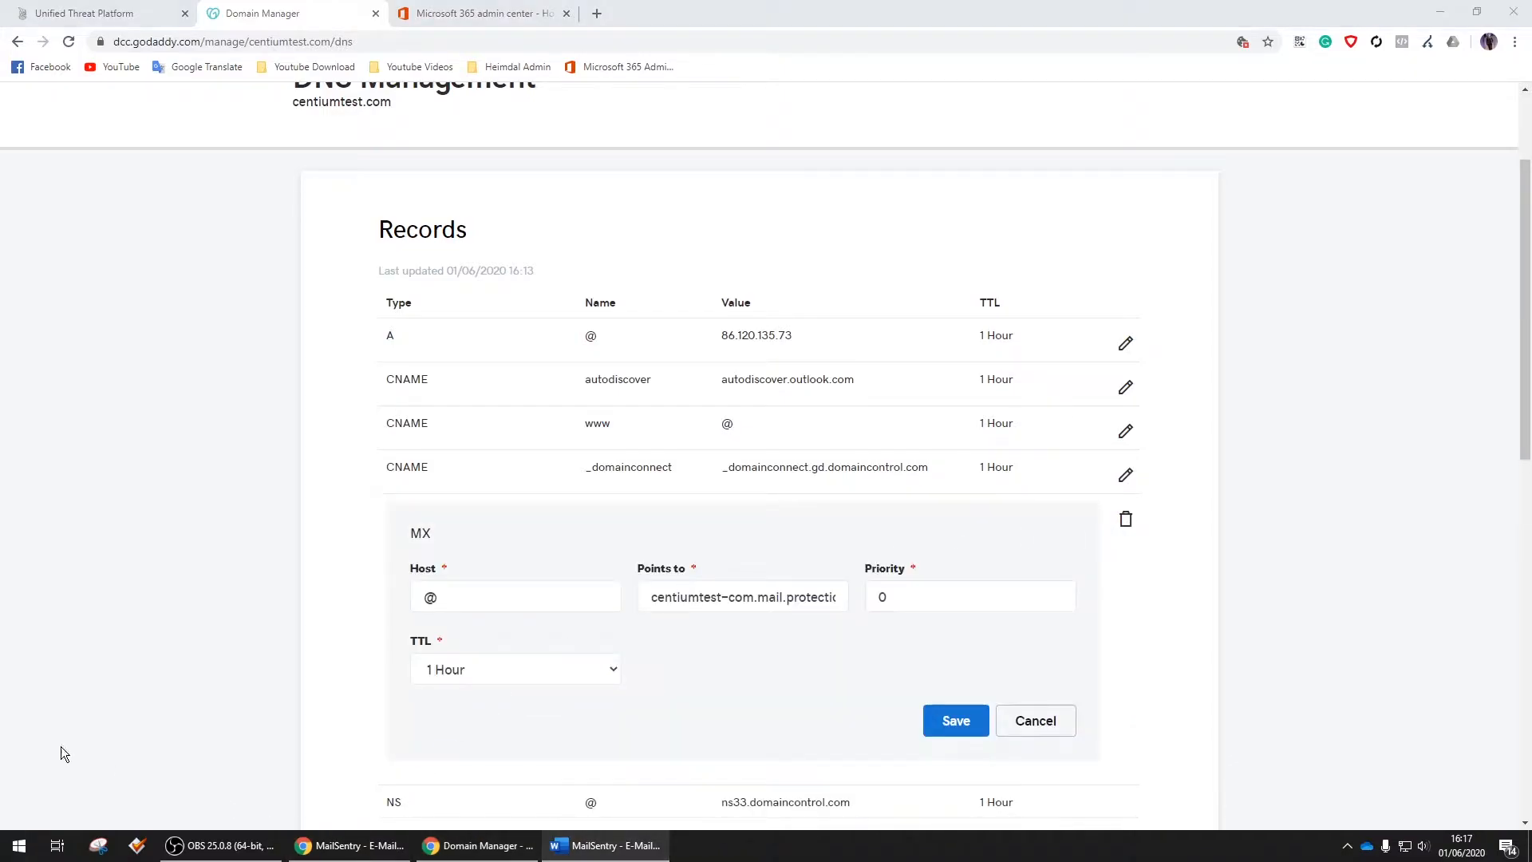
pyautogui.click(757, 597)
pyautogui.hotkey('ctrl', 'a')
pyautogui.write('eu-c01.centiumsecurity.dk')
pyautogui.click(956, 721)
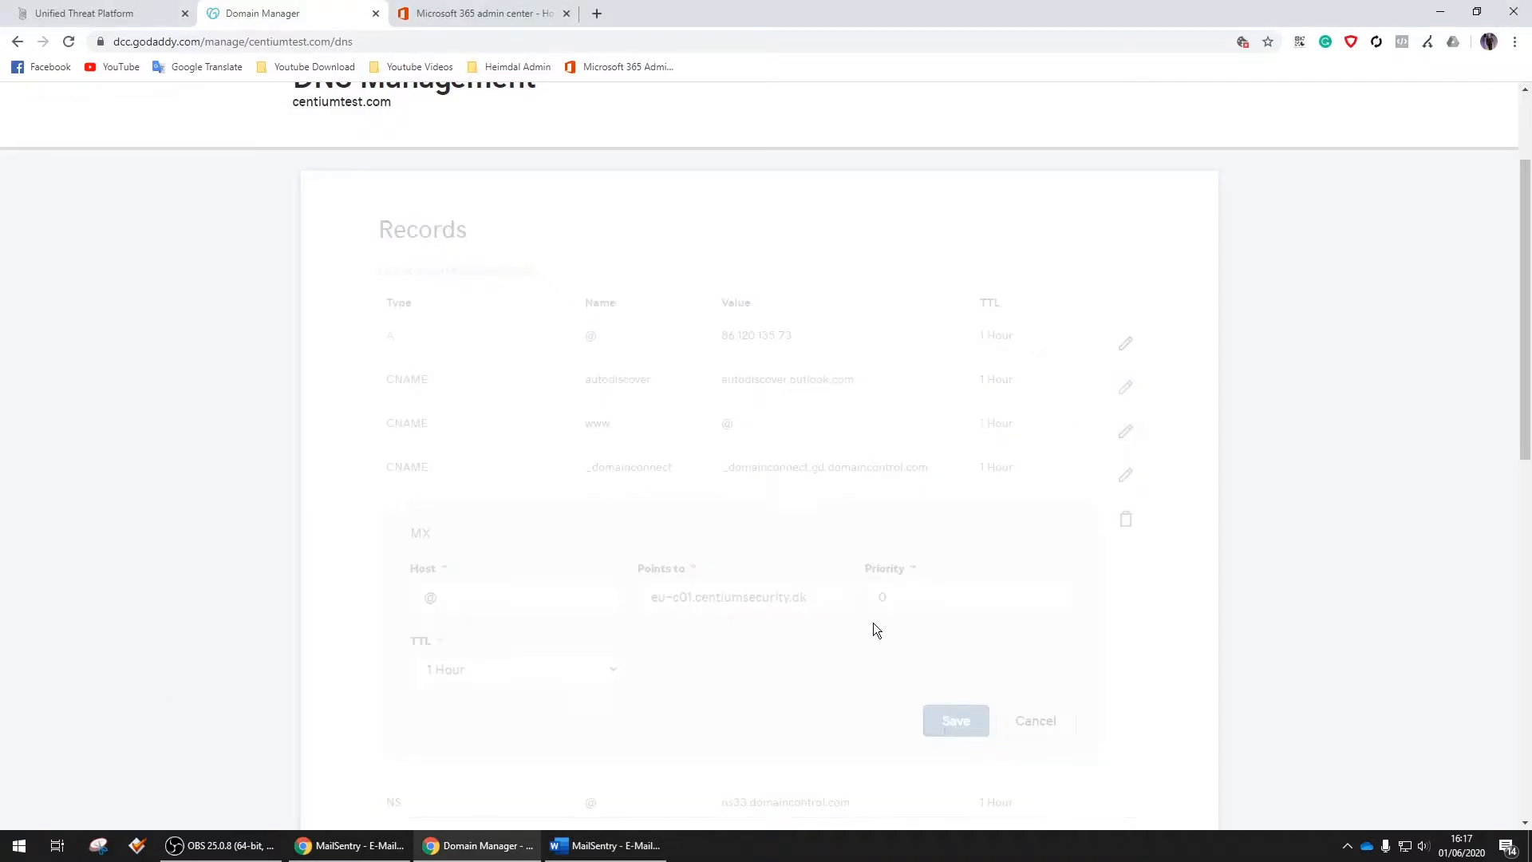
# Add a new MX record for host @ pointing to eu-c02.centiumsecurity.dk with priority 1
pyautogui.click(1128, 709)
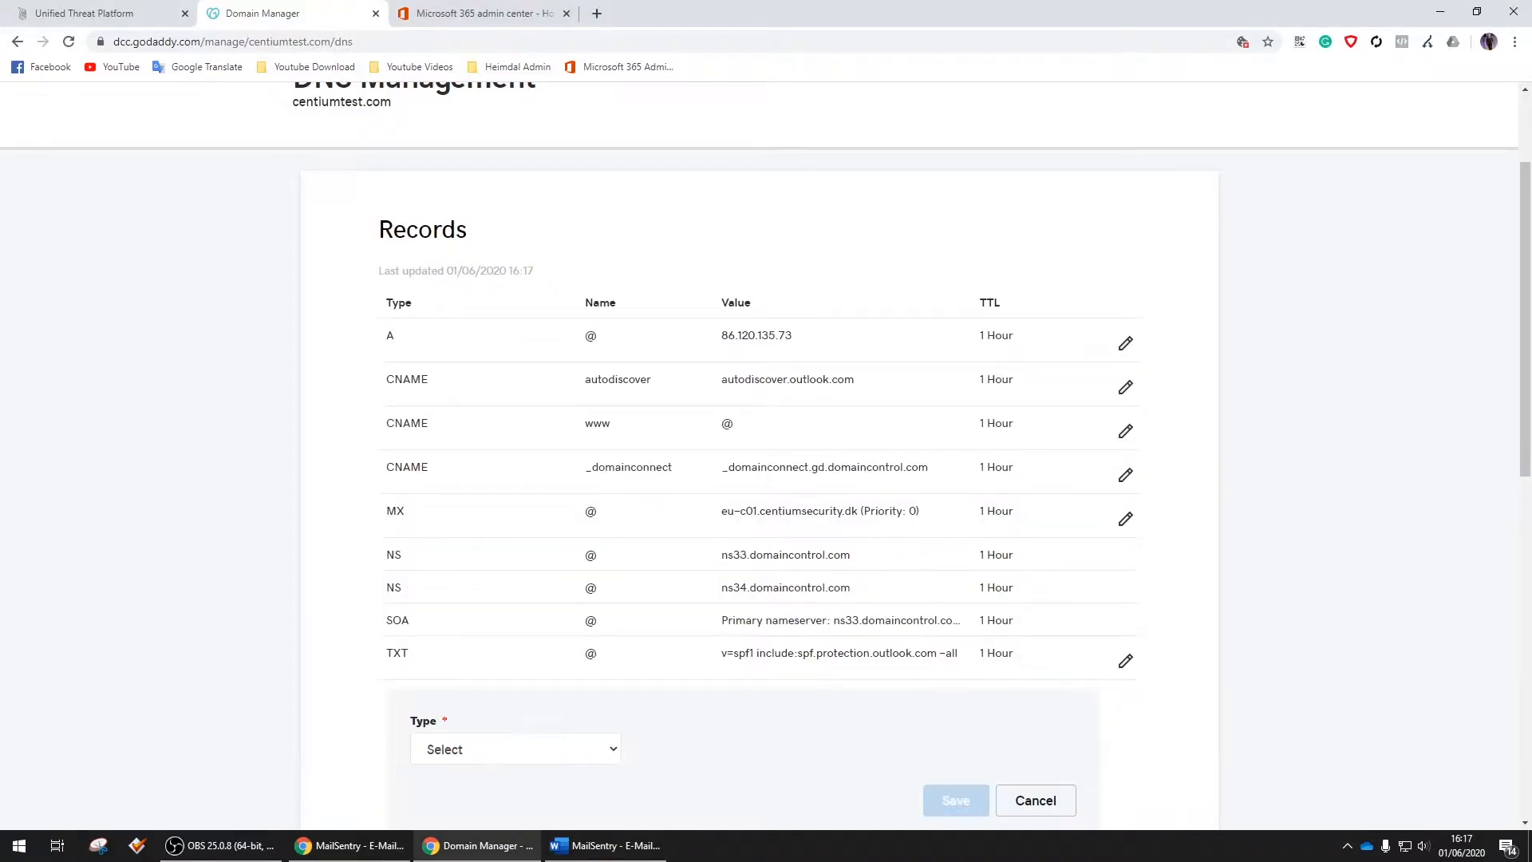
pyautogui.hotkey('alt', 'Tab')
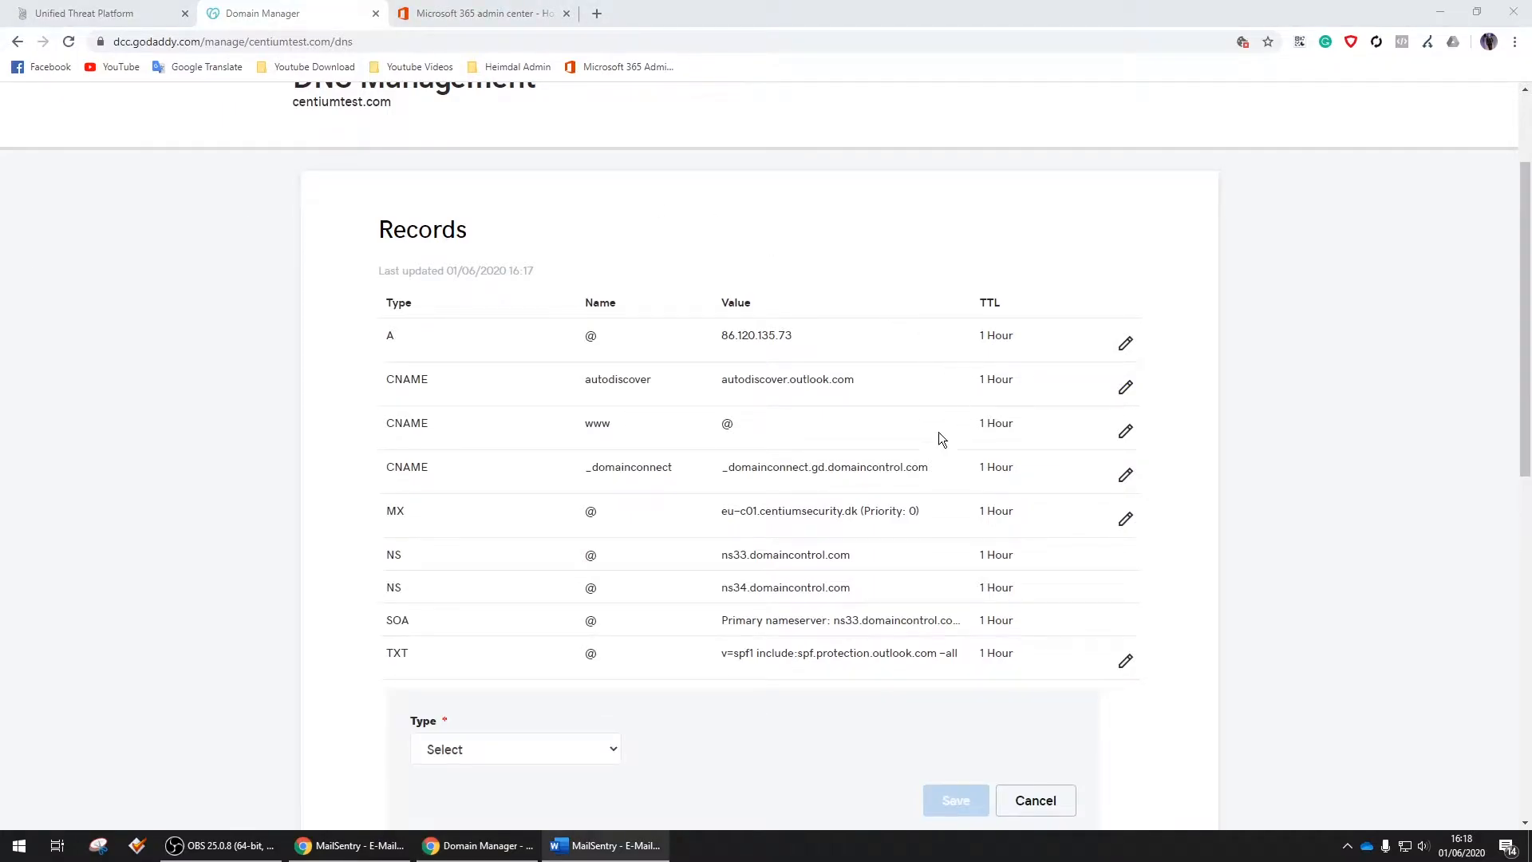
pyautogui.scroll(-5, 951, 423)
pyautogui.click(606, 354)
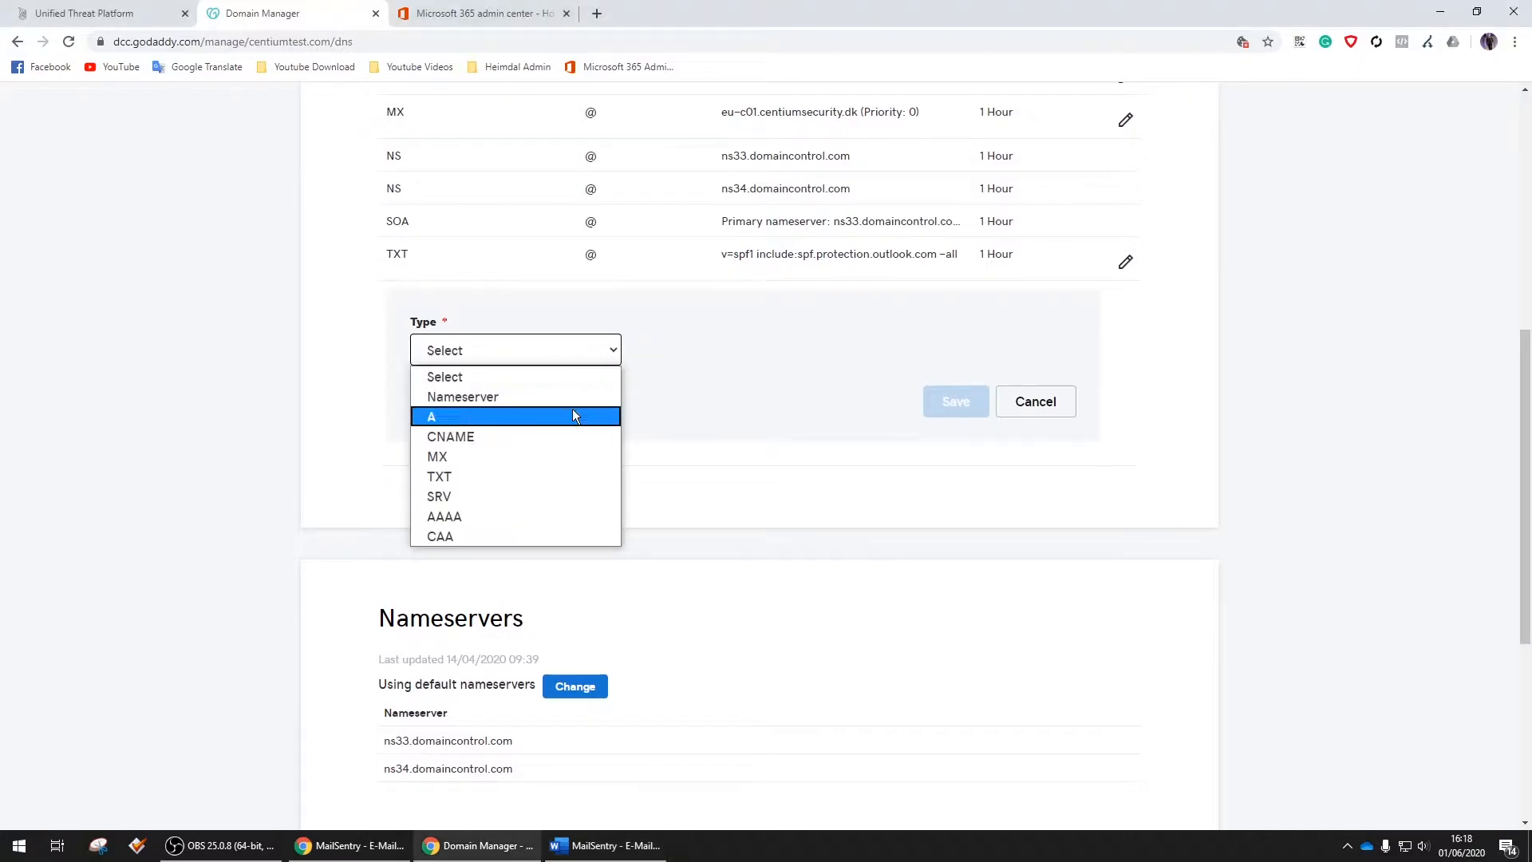
pyautogui.click(577, 457)
pyautogui.click(802, 347)
pyautogui.write('@')
pyautogui.click(934, 349)
pyautogui.write('eu-c02.centiumsecurity.dk')
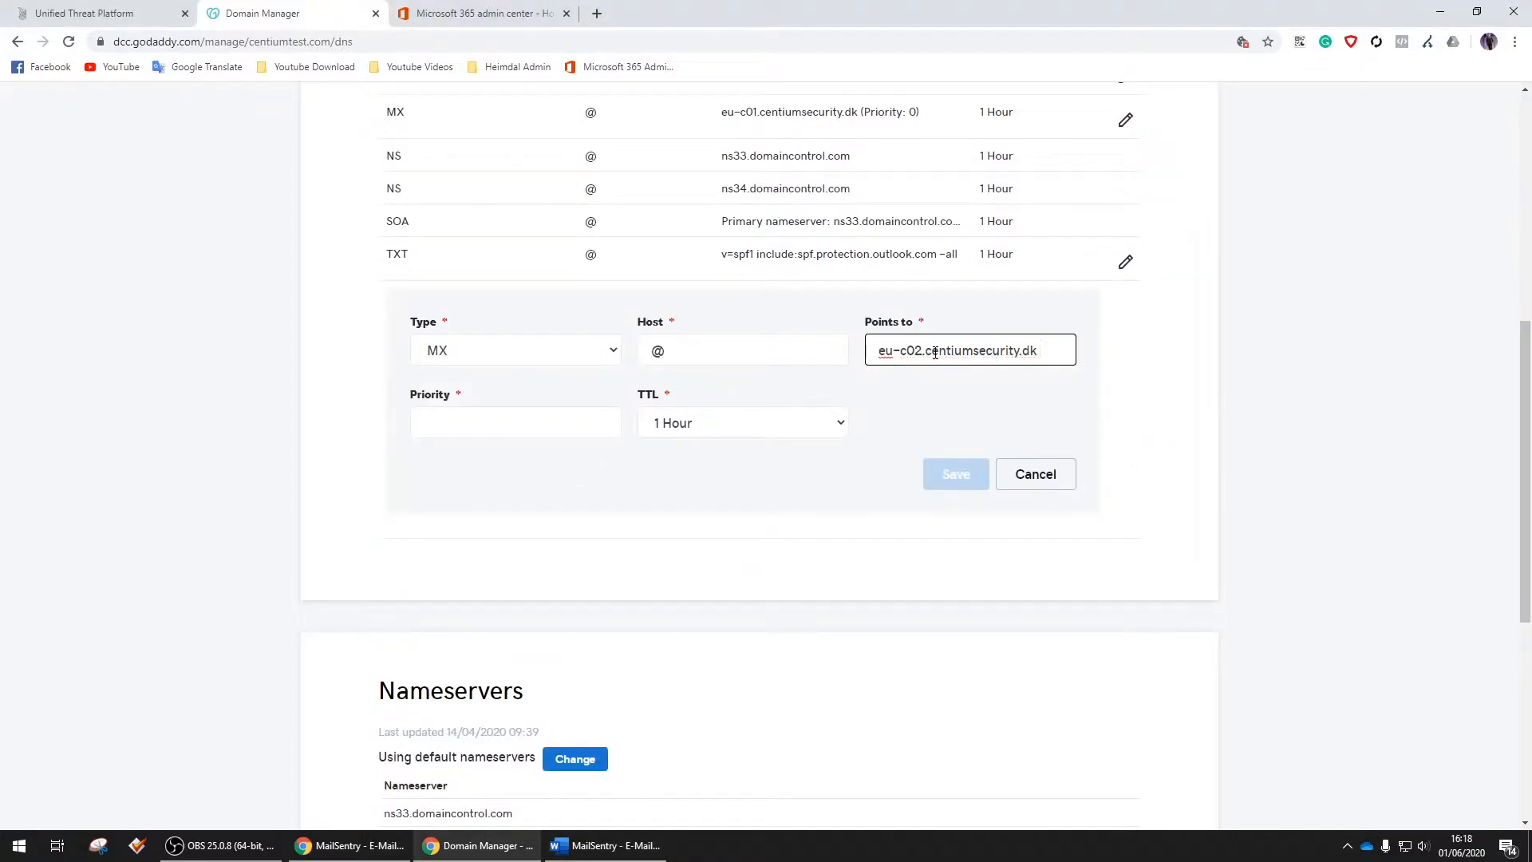
pyautogui.press('Tab')
pyautogui.write('1')
pyautogui.click(956, 474)
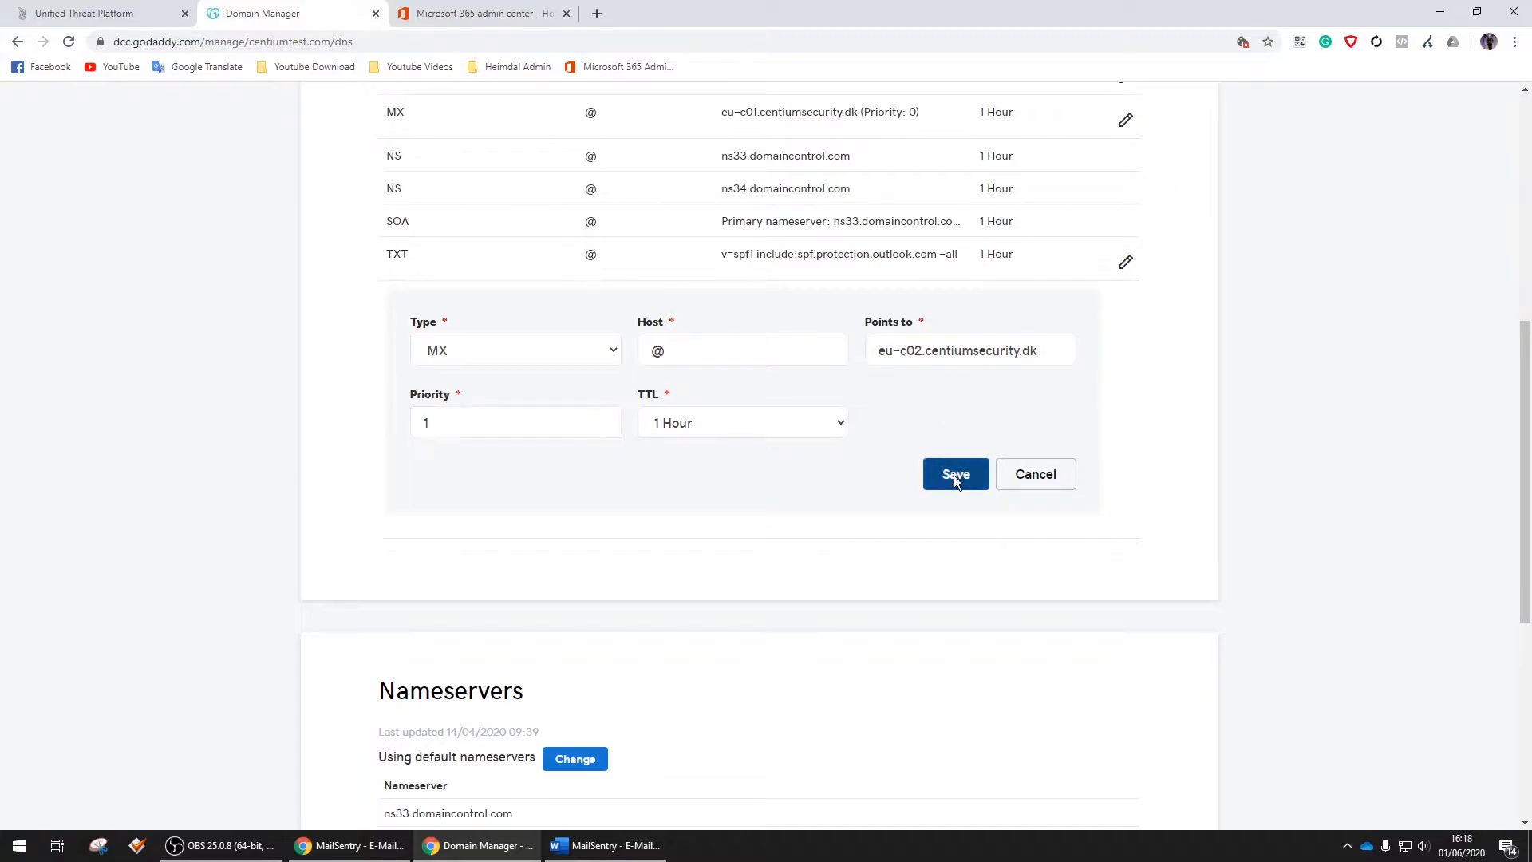
pyautogui.scroll(2, 956, 475)
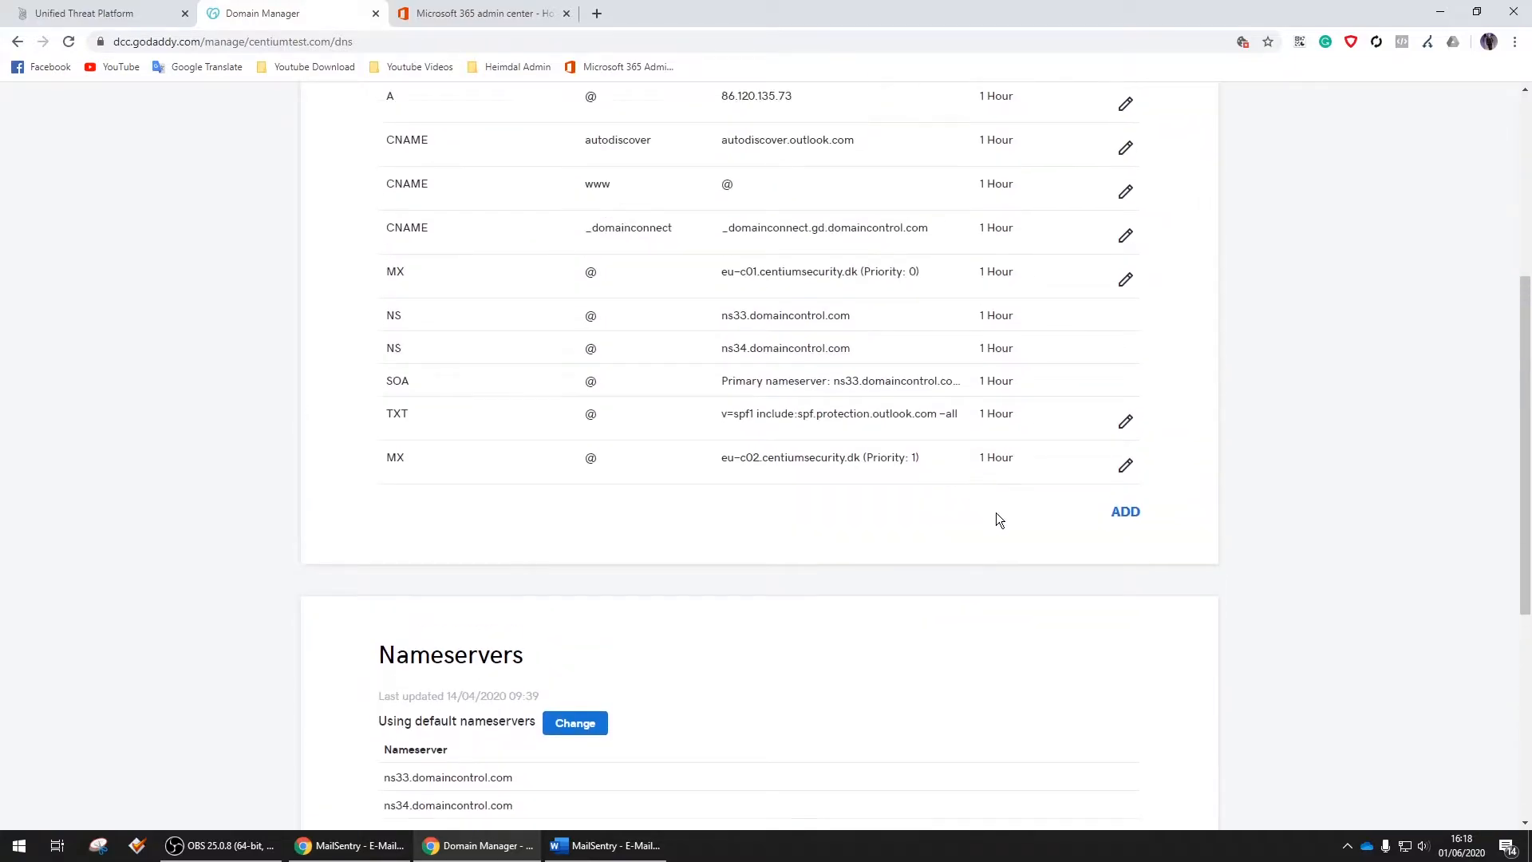
# Insert include:_spf.centiumsecurity.dk just before -all in the SPF TXT value
pyautogui.scroll(2, 1140, 574)
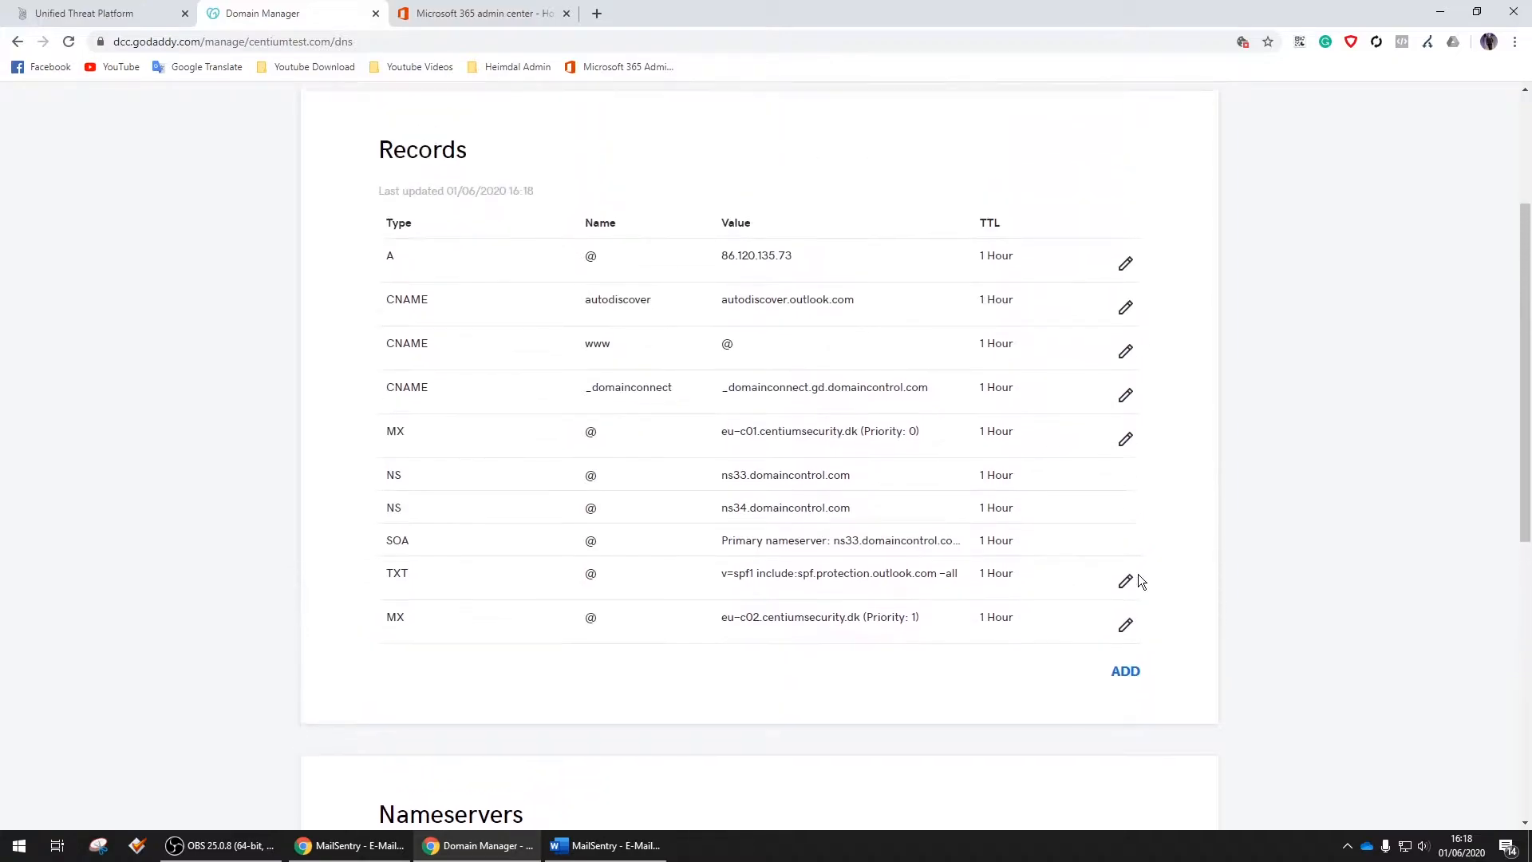
pyautogui.click(1126, 581)
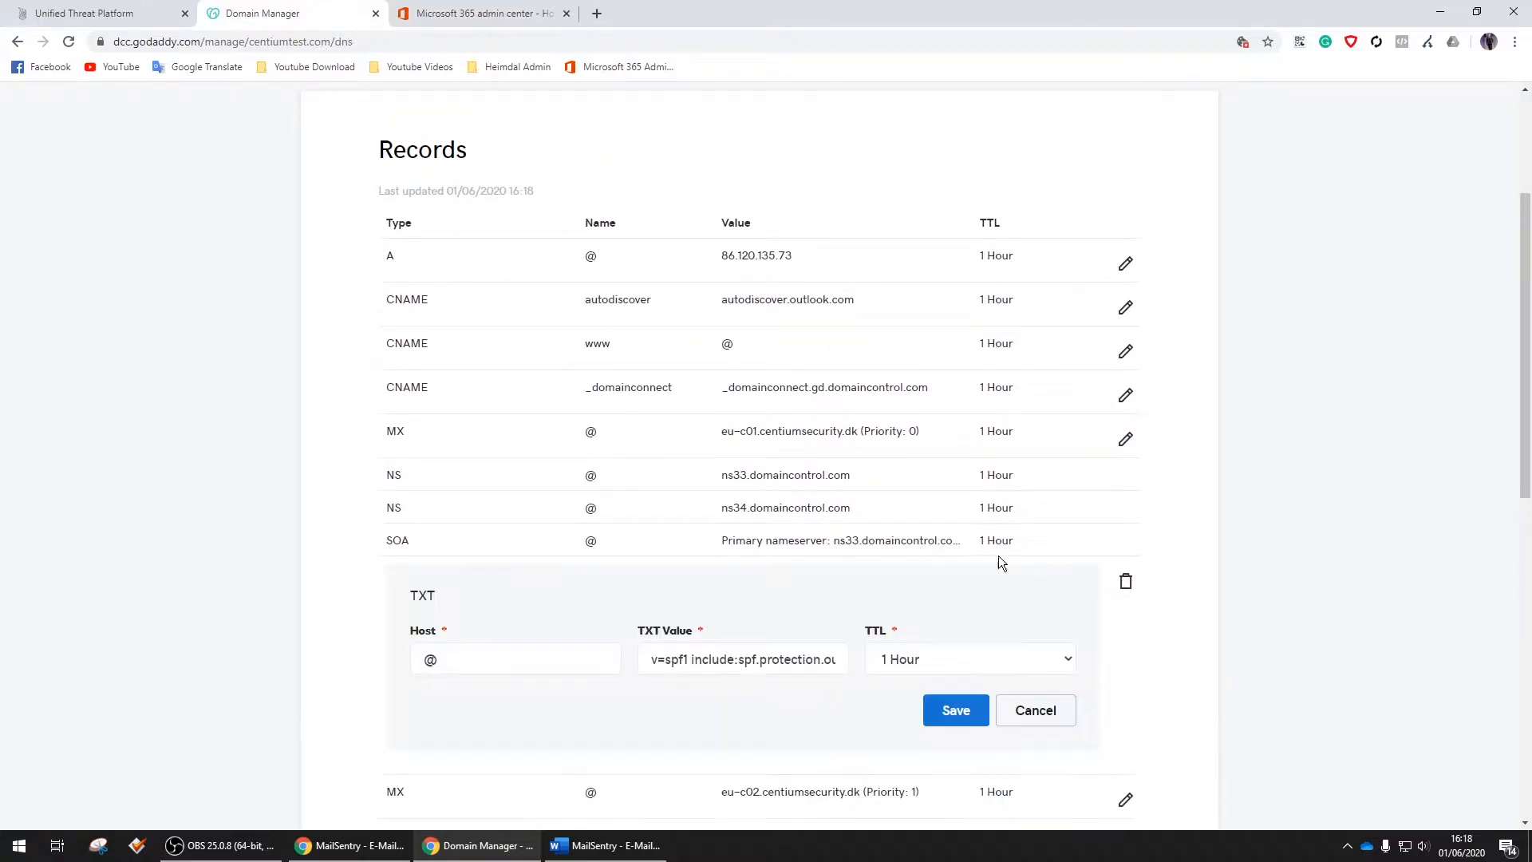
pyautogui.hotkey('alt', 'Tab')
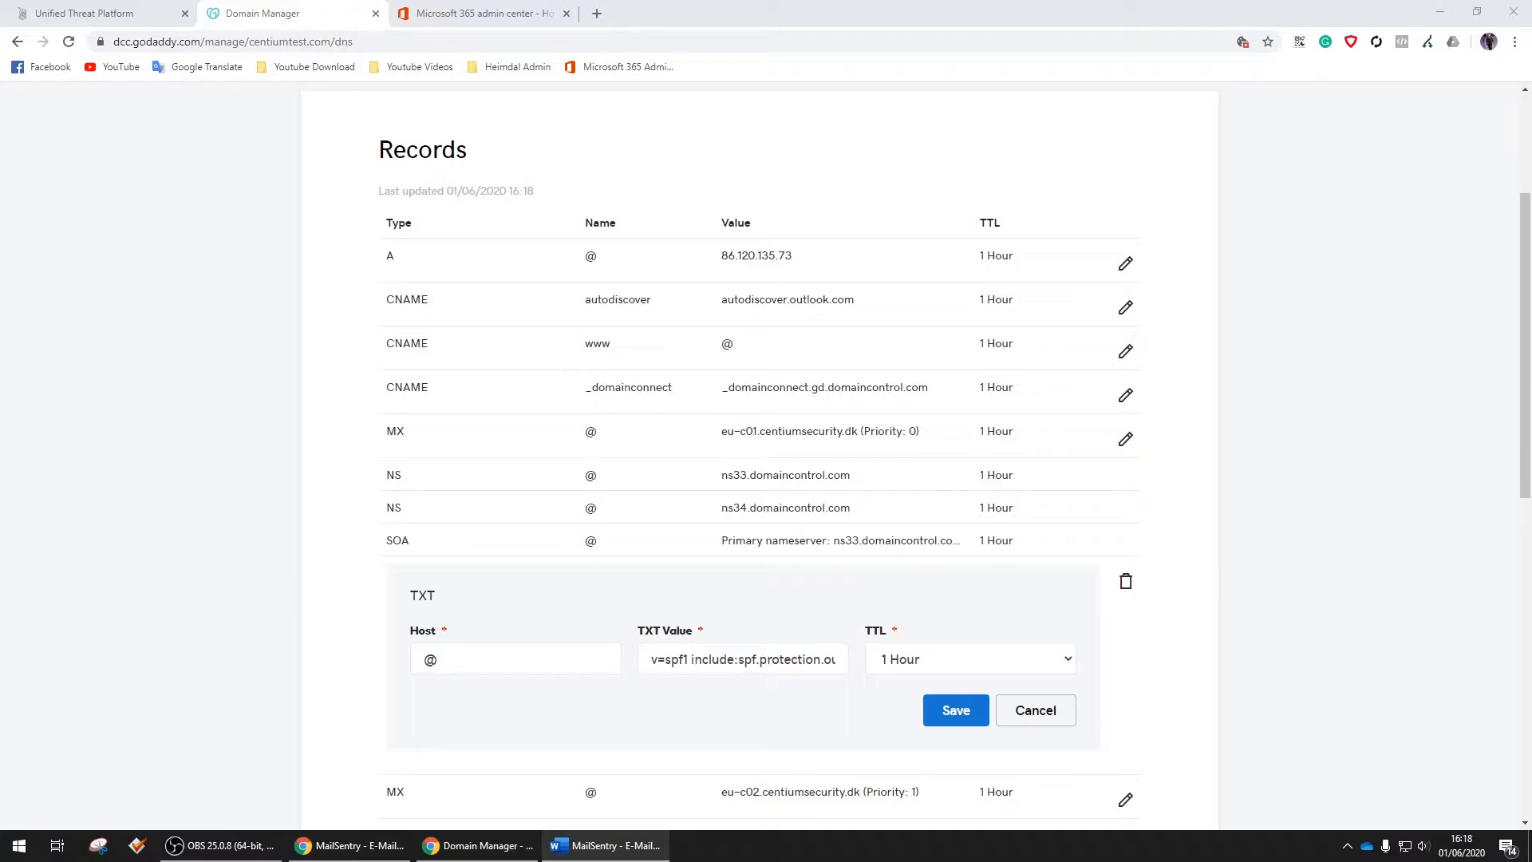
pyautogui.scroll(-2, 878, 535)
pyautogui.click(759, 500)
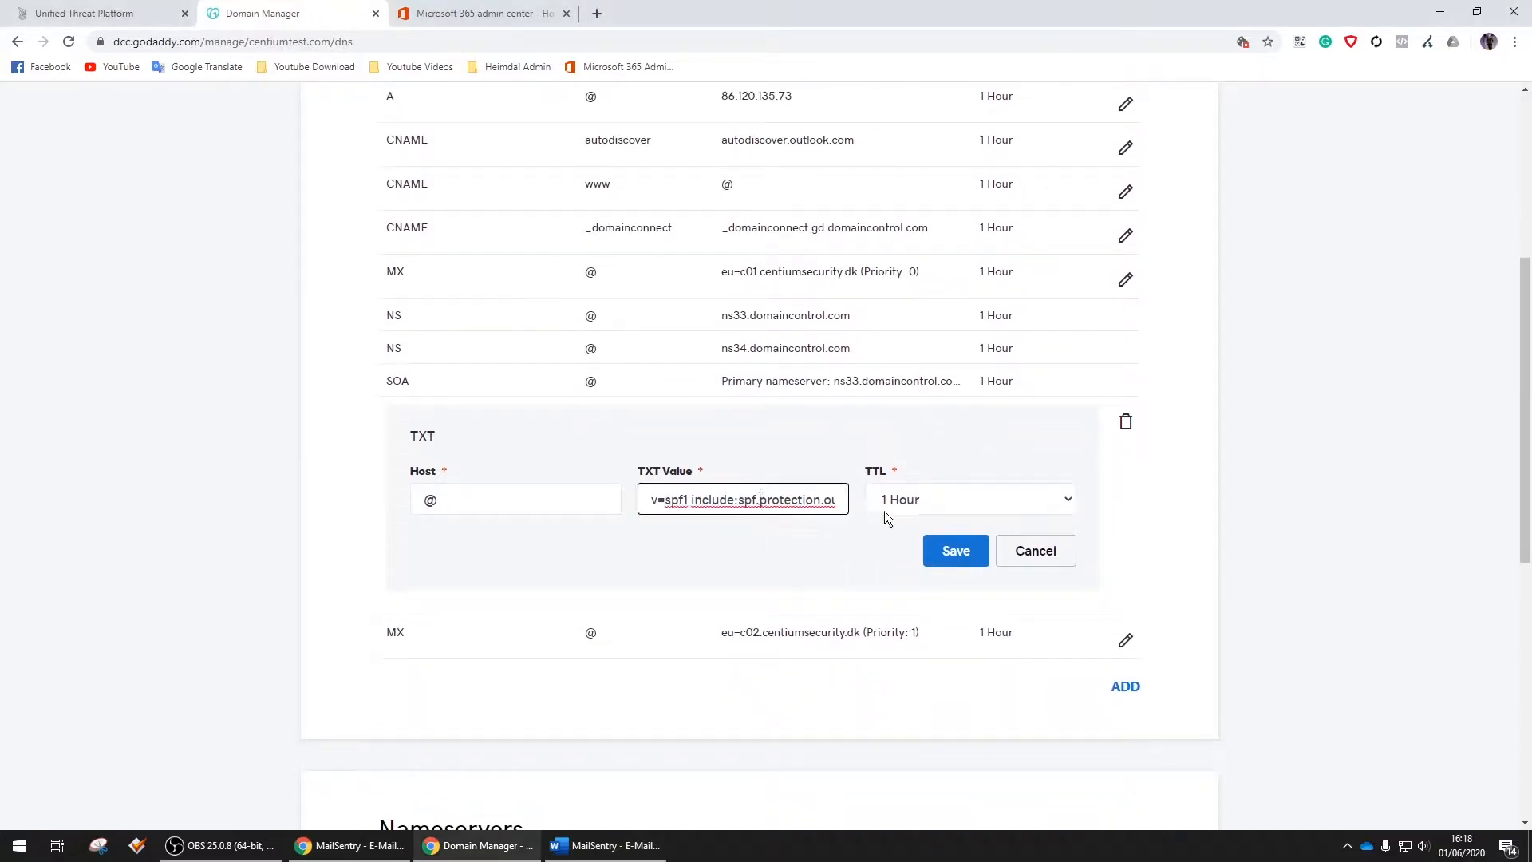
pyautogui.press('End')
pyautogui.press('Left')
pyautogui.press('Left')
pyautogui.press('Left')
pyautogui.press('Left')
pyautogui.press('Left')
pyautogui.press('Right')
pyautogui.write('include:_spf.centiumsecurity.dk')
# Check the new include sits ahead of -all and save the SPF TXT record
pyautogui.press('End')
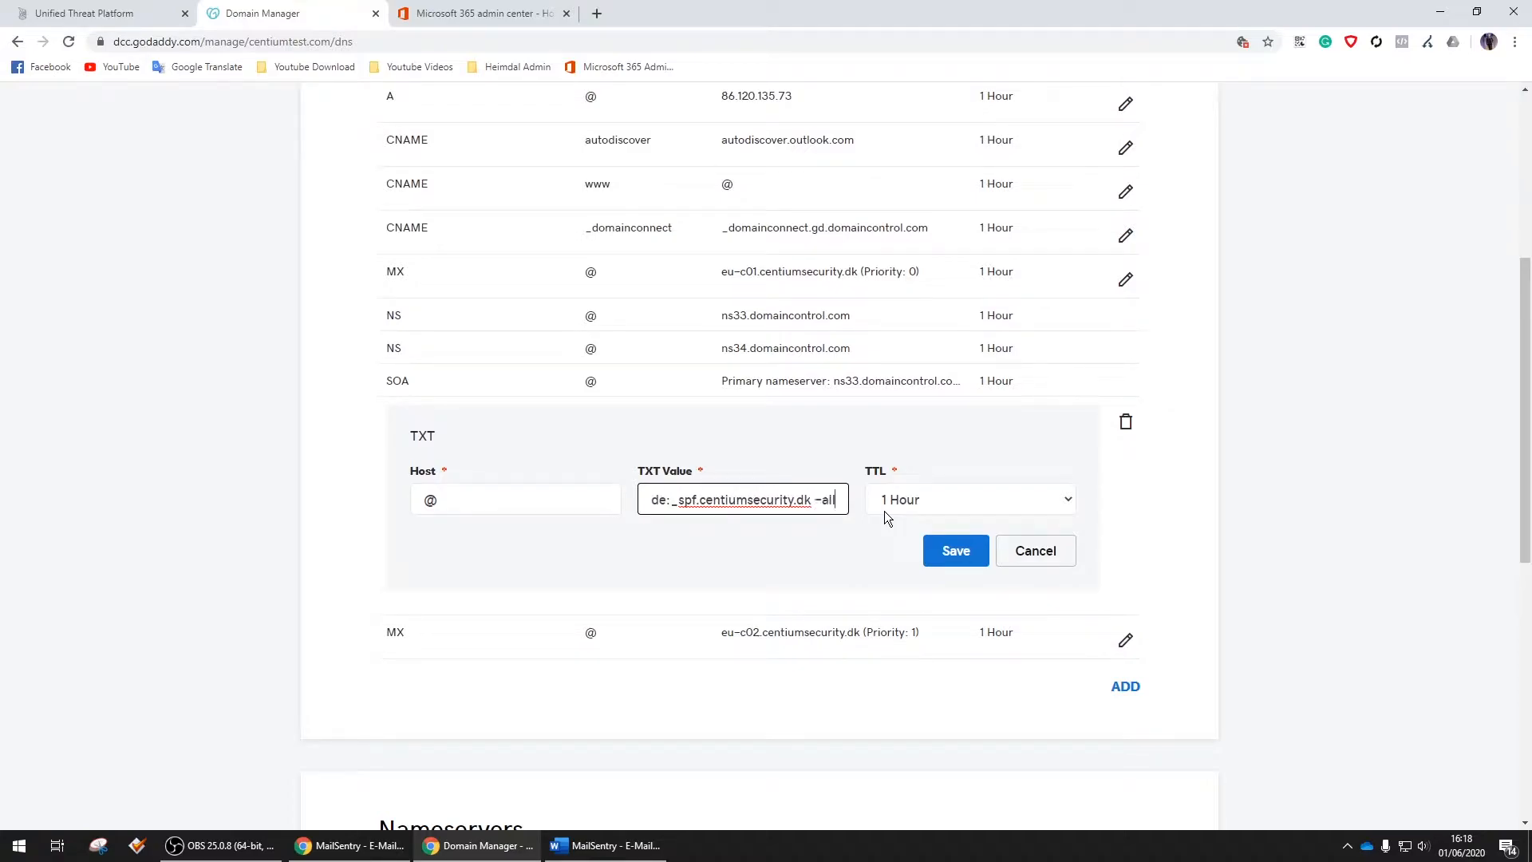
pyautogui.press('Left')
pyautogui.press('Left')
pyautogui.press('Left')
pyautogui.press('Left')
pyautogui.press('Left')
pyautogui.press('Home')
pyautogui.hotkey('shift', 'Right')
pyautogui.hotkey('shift', 'Right')
pyautogui.hotkey('shift', 'Right')
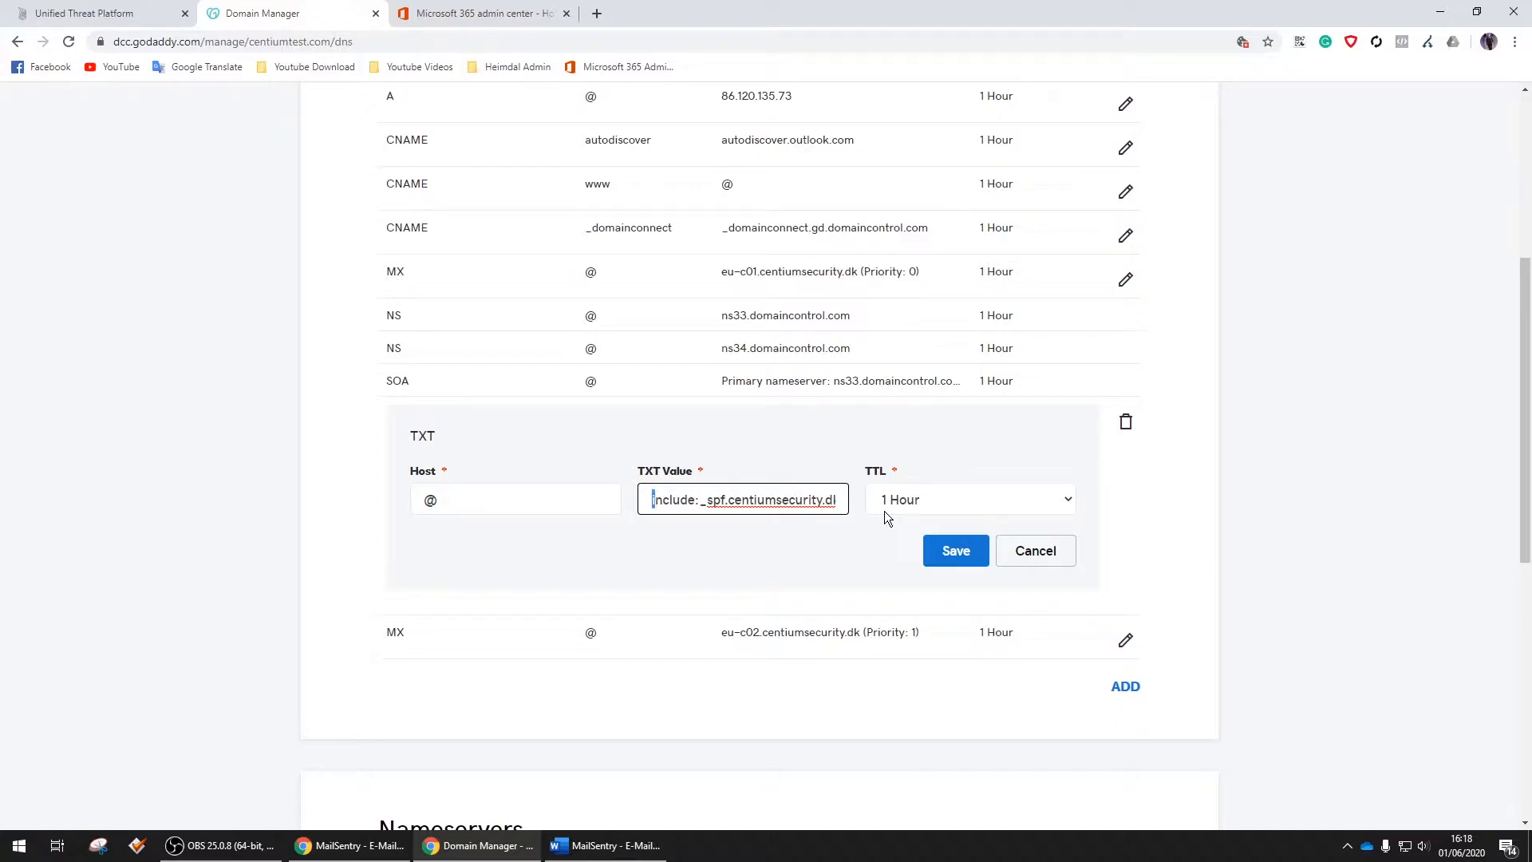
pyautogui.hotkey('shift', 'Right')
pyautogui.hotkey('shift', 'Right')
pyautogui.hotkey('shift', 'Right')
pyautogui.hotkey('shift', 'Right')
pyautogui.hotkey('shift', 'Right')
pyautogui.hotkey('shift', 'Right')
pyautogui.hotkey('shift', 'Right')
pyautogui.hotkey('shift', 'Right')
pyautogui.hotkey('shift', 'Right')
pyautogui.hotkey('shift', 'Right')
pyautogui.hotkey('shift', 'Right')
pyautogui.hotkey('shift', 'Right')
pyautogui.hotkey('shift', 'Right')
pyautogui.hotkey('shift', 'Right')
pyautogui.hotkey('shift', 'Right')
pyautogui.hotkey('shift', 'Right')
pyautogui.hotkey('shift', 'Right')
pyautogui.hotkey('shift', 'Right')
pyautogui.hotkey('shift', 'Right')
pyautogui.hotkey('shift', 'Right')
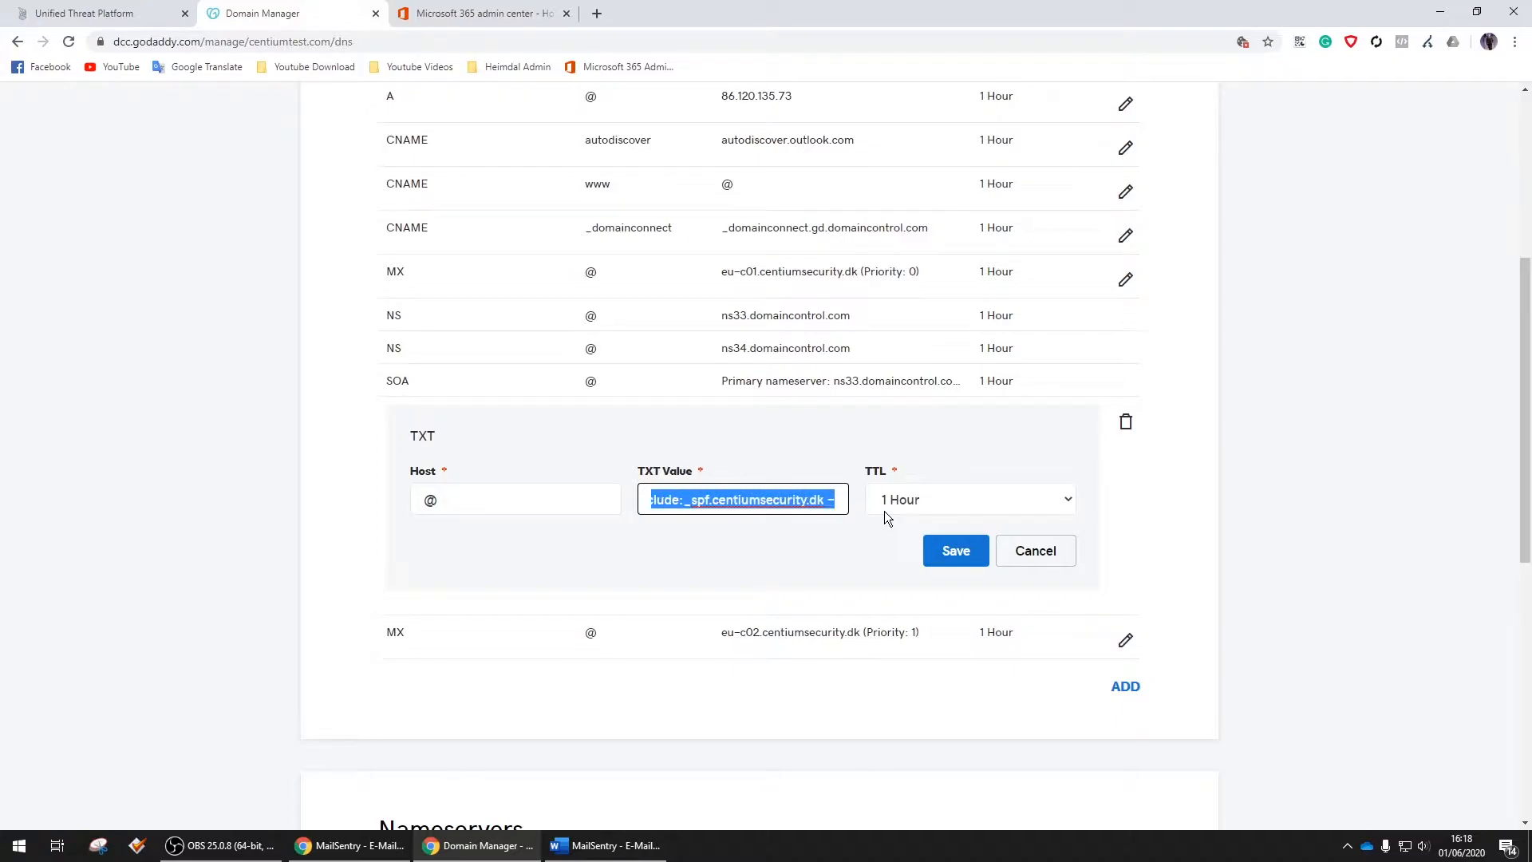
pyautogui.click(956, 550)
pyautogui.scroll(5, 957, 557)
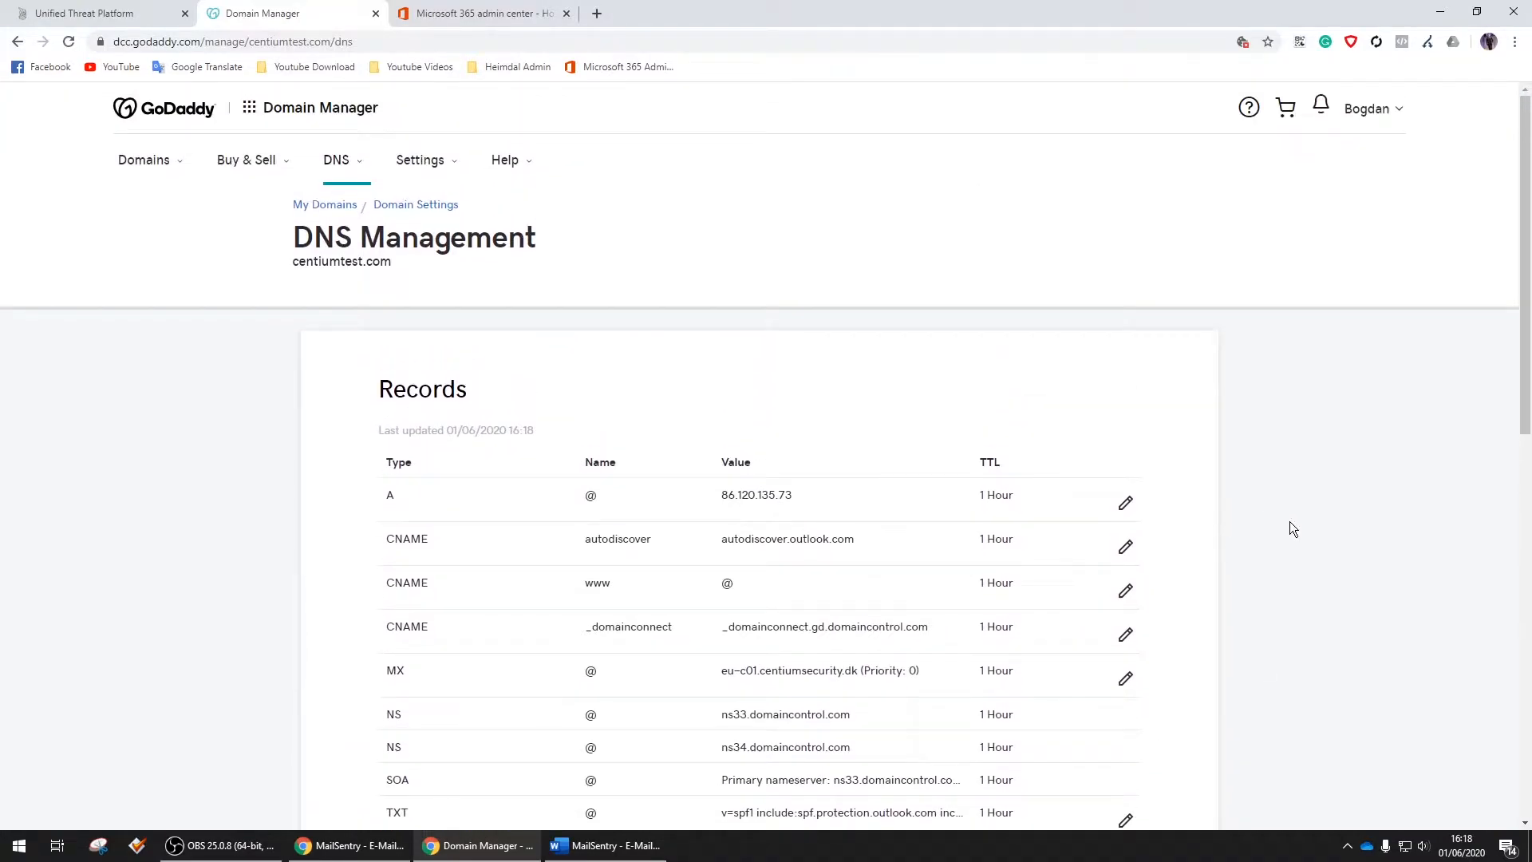
# Tick Enable E-Mail Security and Spamfilter under Settings > Perimeter > MailSentry and begin a new domain
pyautogui.click(110, 10)
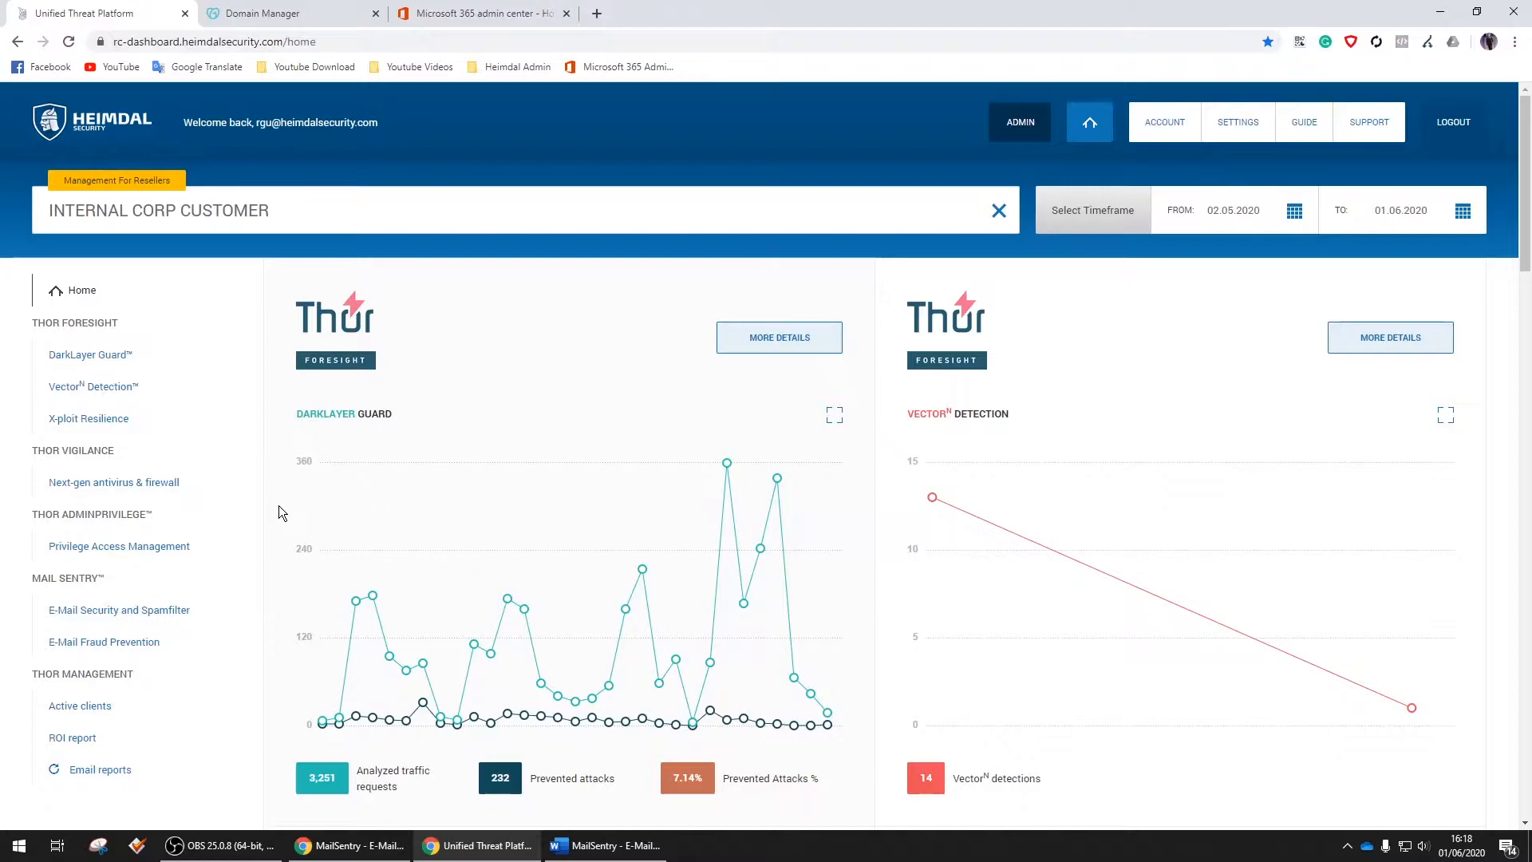
pyautogui.click(1239, 123)
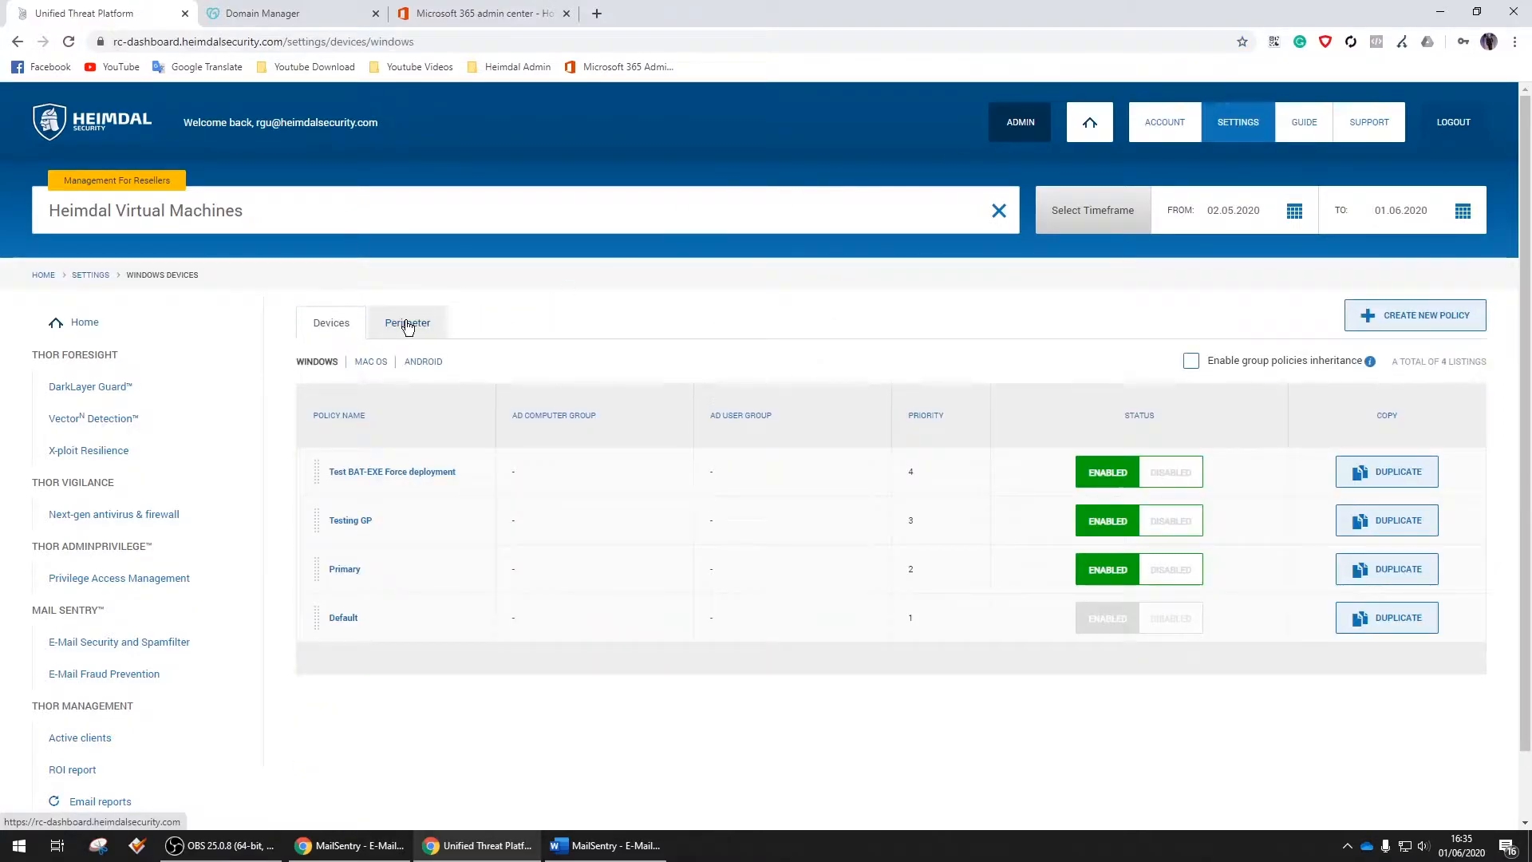
pyautogui.click(407, 323)
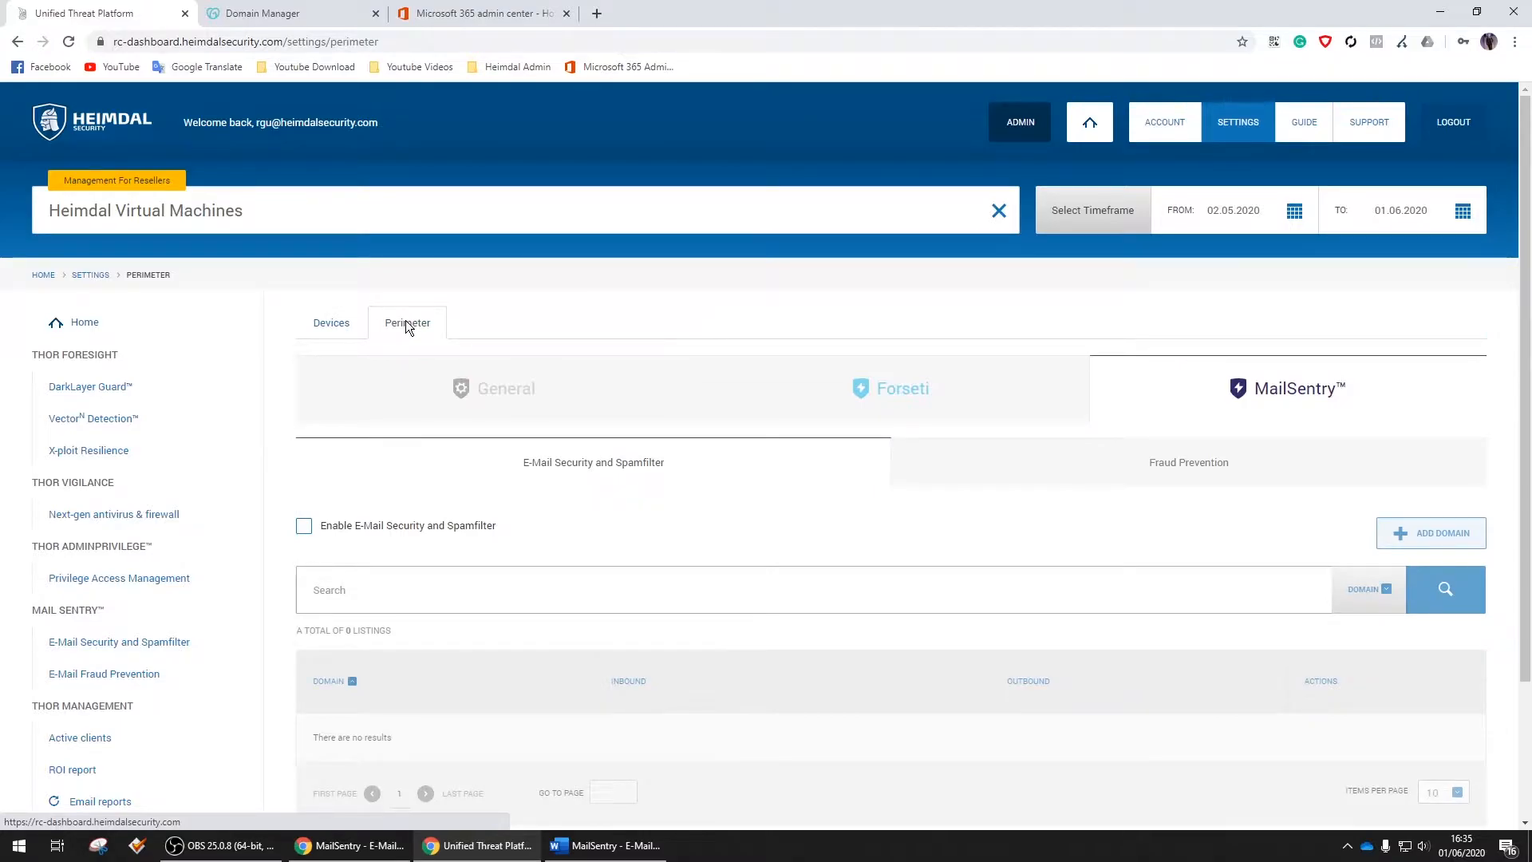
pyautogui.click(412, 536)
pyautogui.scroll(-2, 811, 431)
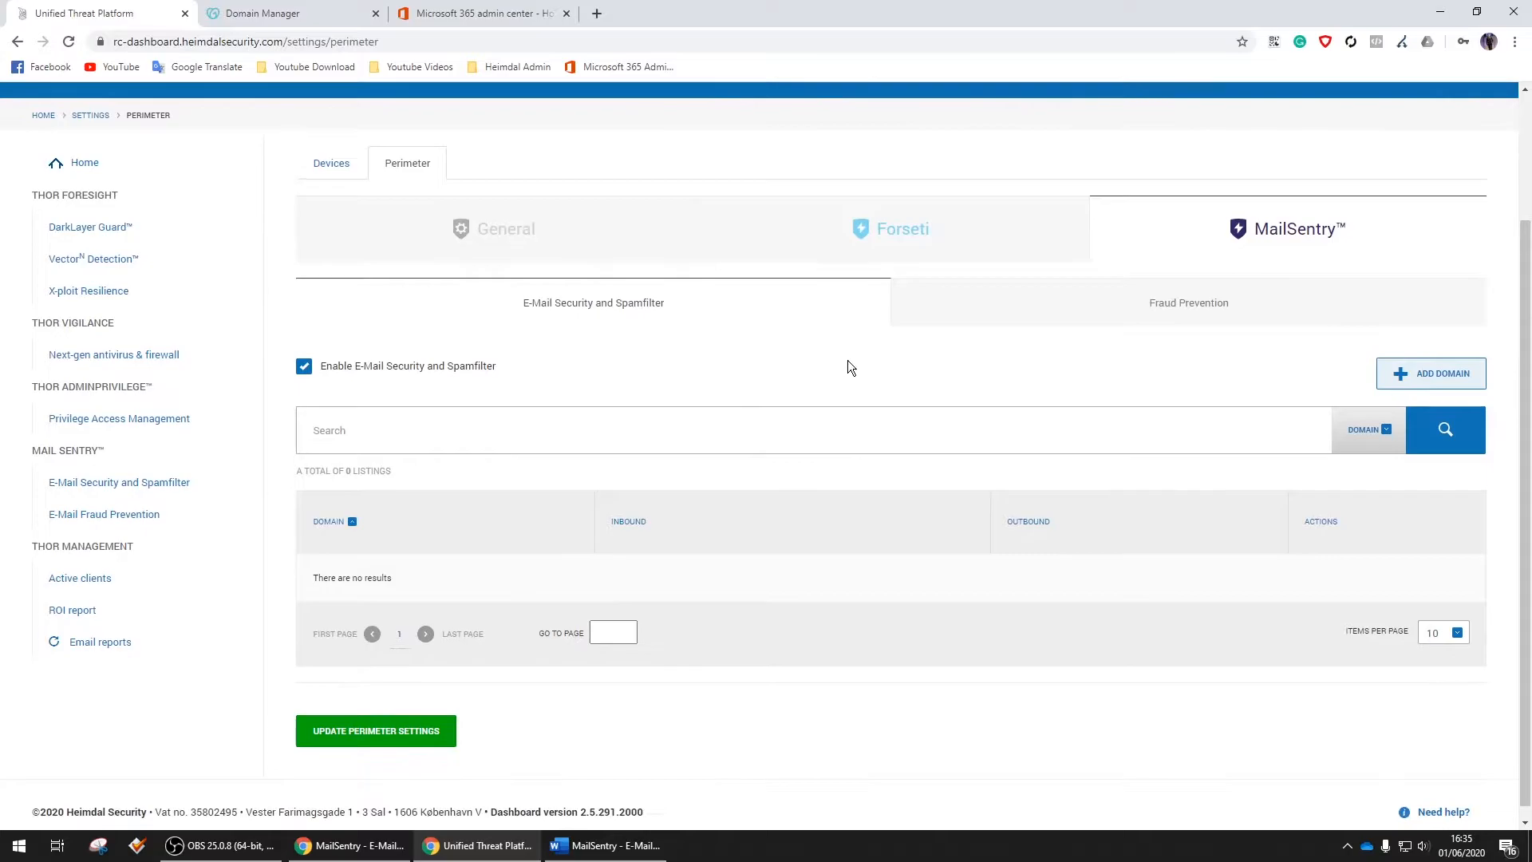
pyautogui.scroll(-1, 848, 355)
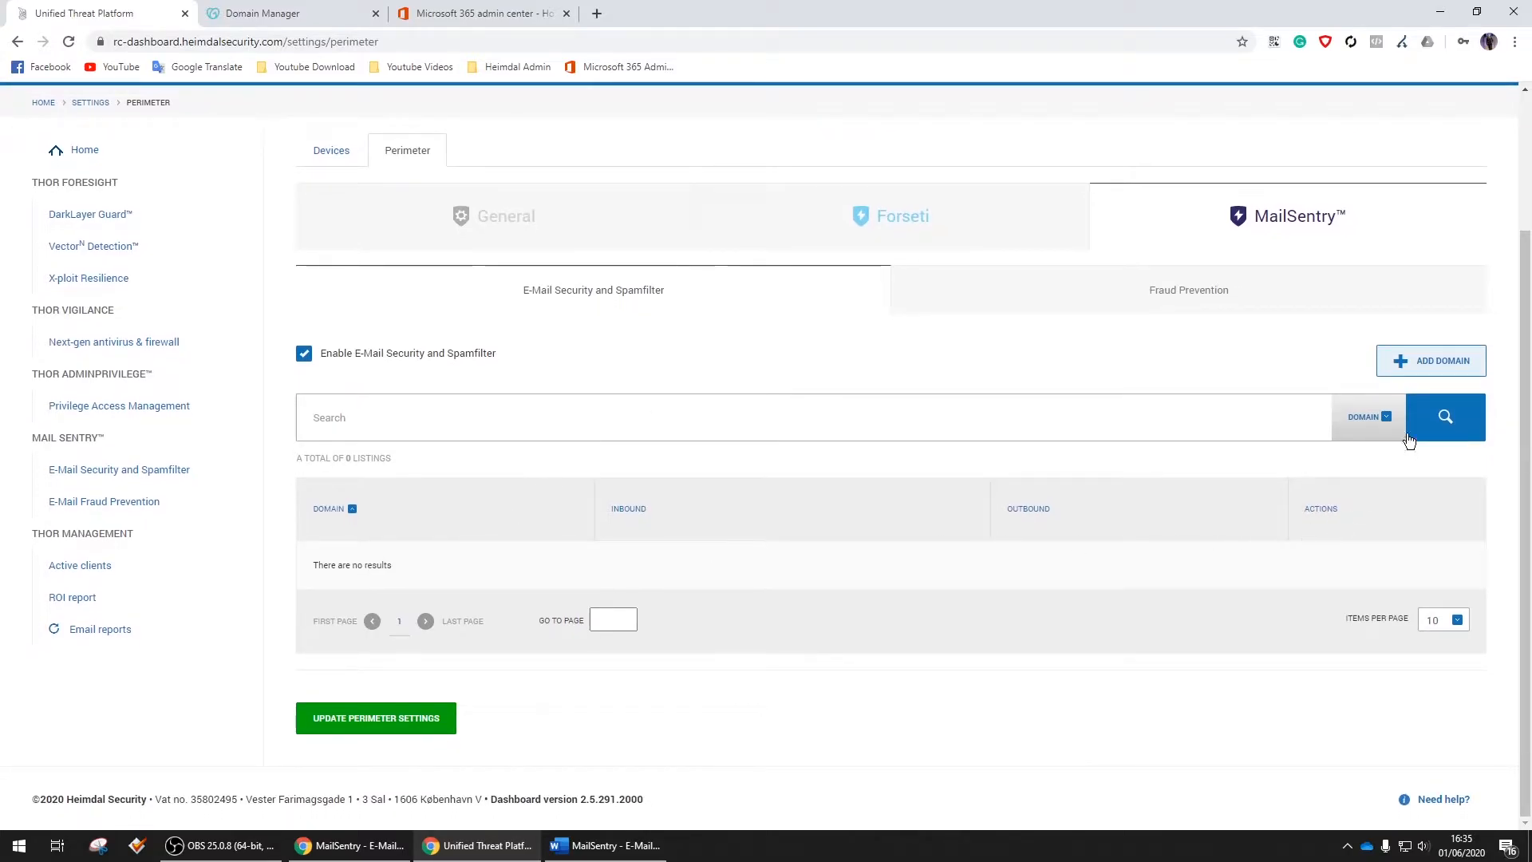
pyautogui.click(1454, 368)
# Enter domain centiumtest.com with inbound host centiumtest-com.mail.protection.outlook.com
pyautogui.click(422, 193)
pyautogui.write('cent')
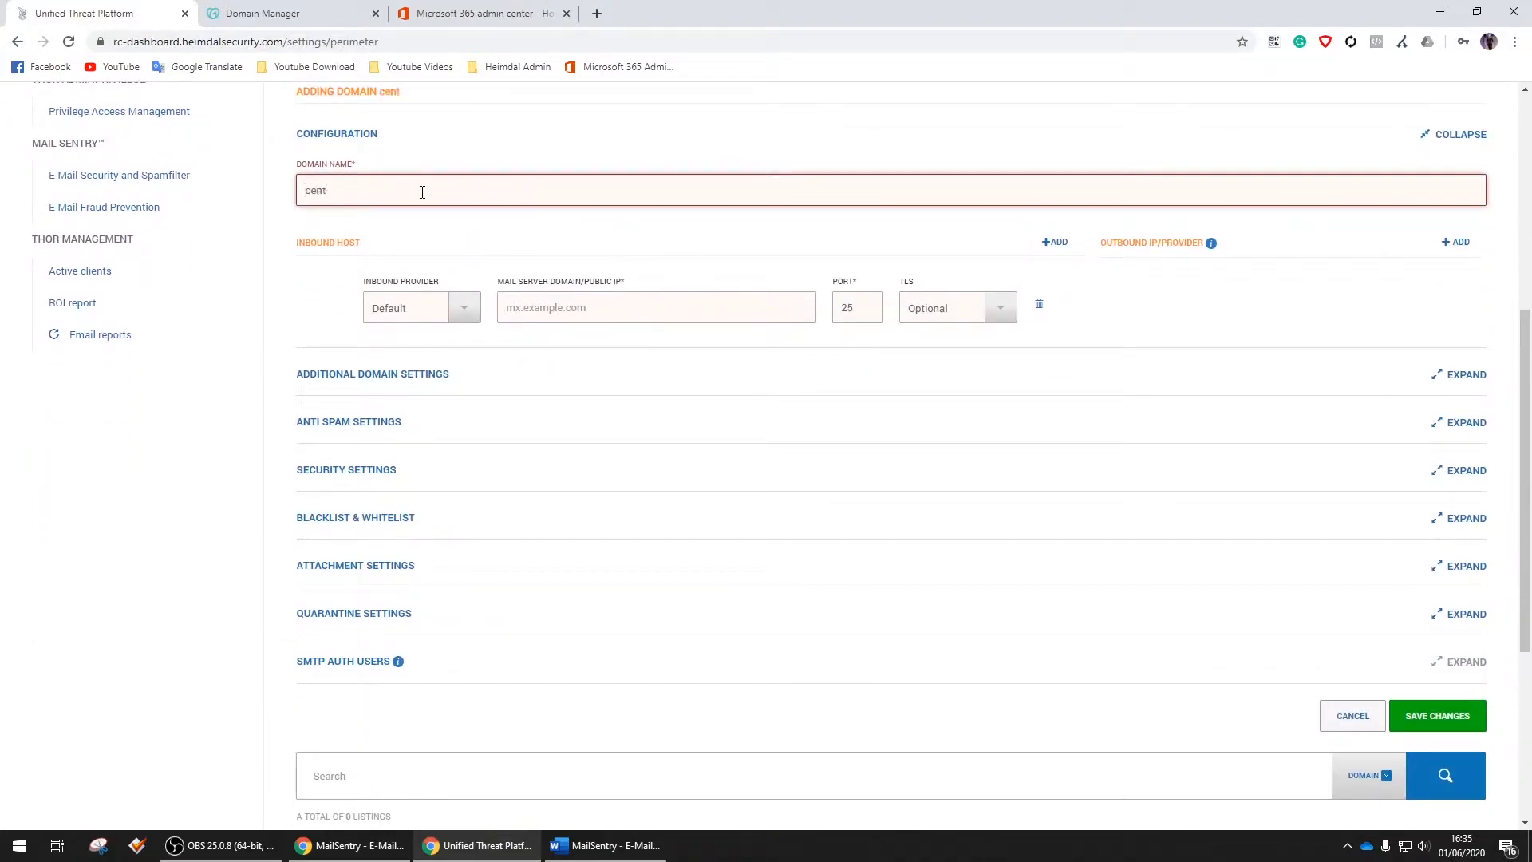
pyautogui.write('iumtest.com')
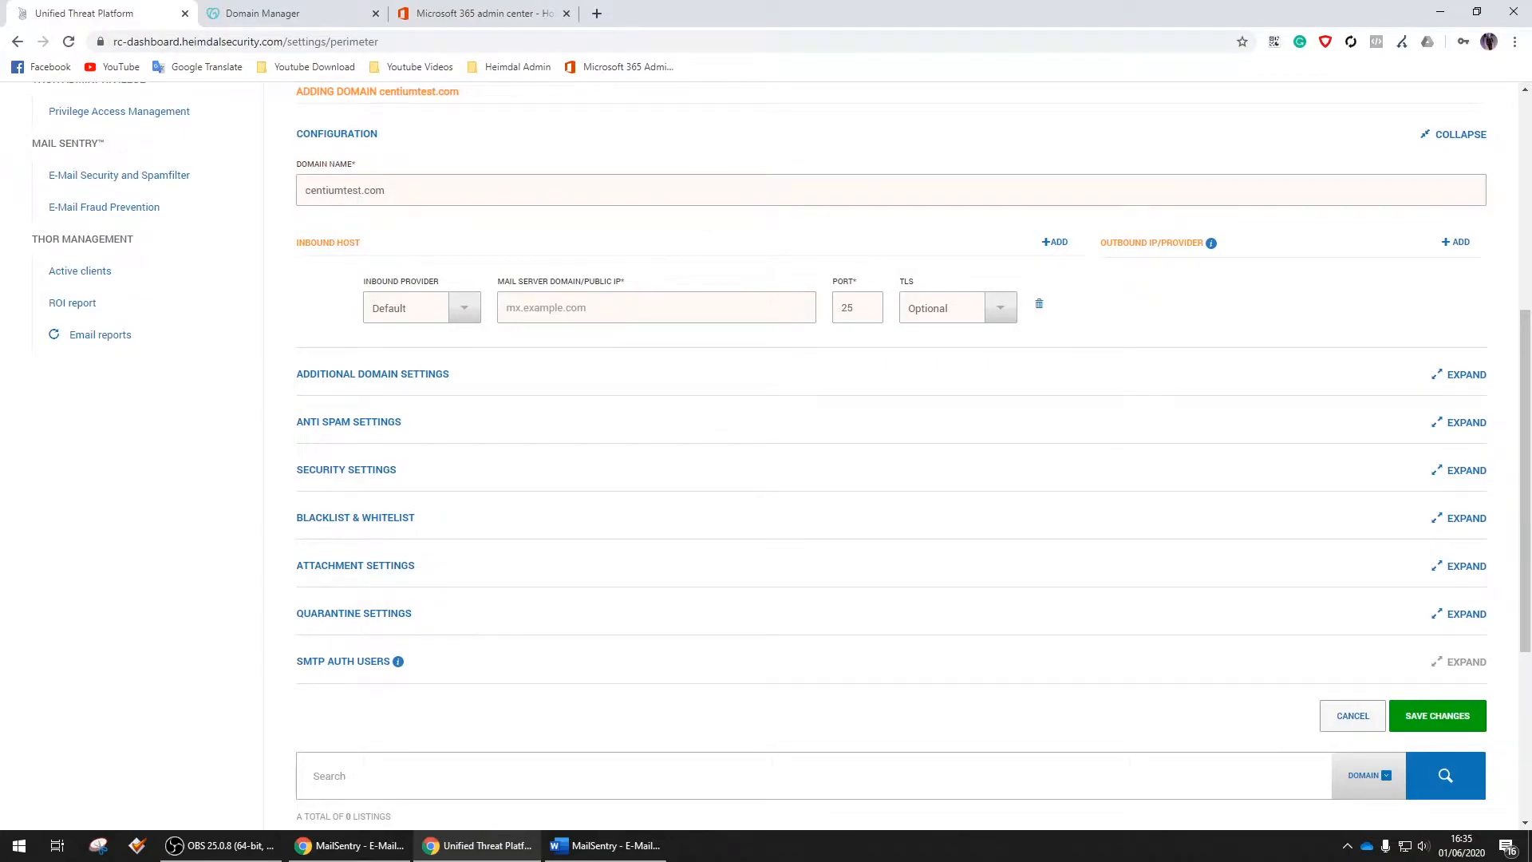
pyautogui.hotkey('alt', 'Tab')
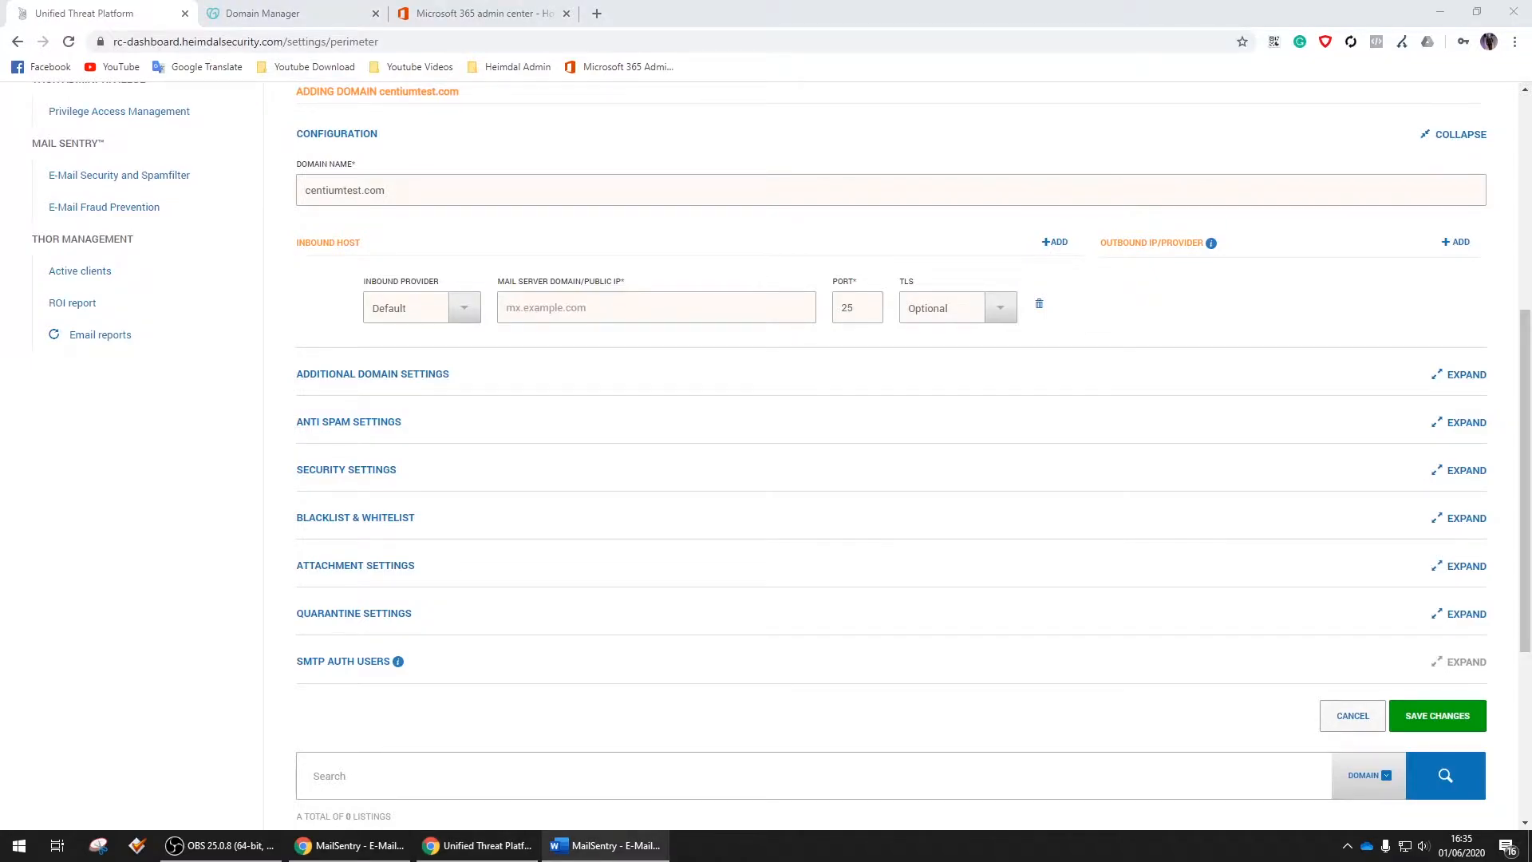
pyautogui.click(583, 313)
pyautogui.write('centiumtest-com.mail.protection.outlook.com')
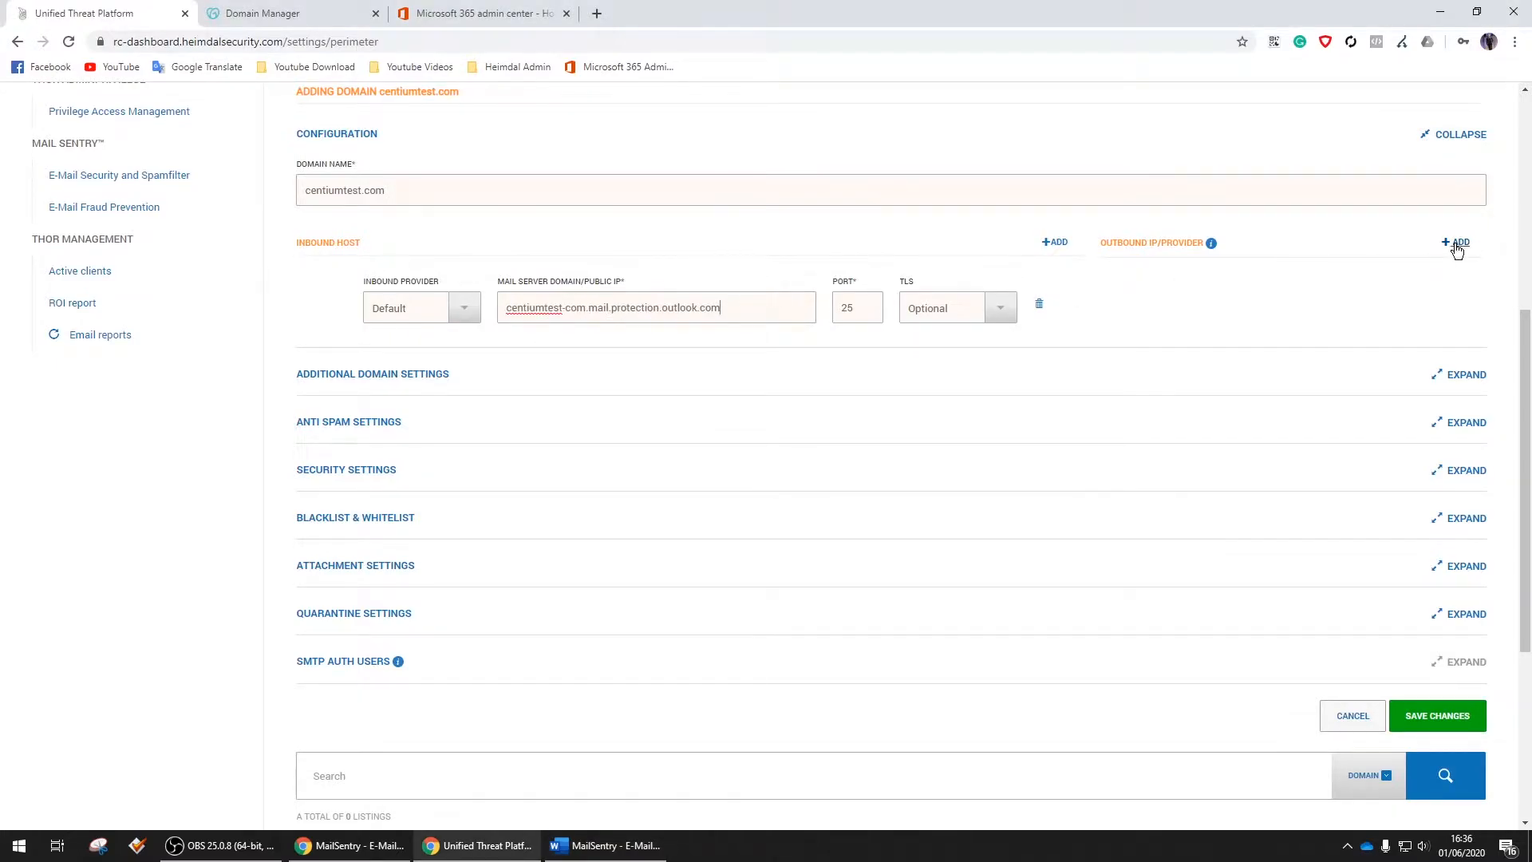
# Add an outbound entry using Office365 as the provider
pyautogui.click(1456, 242)
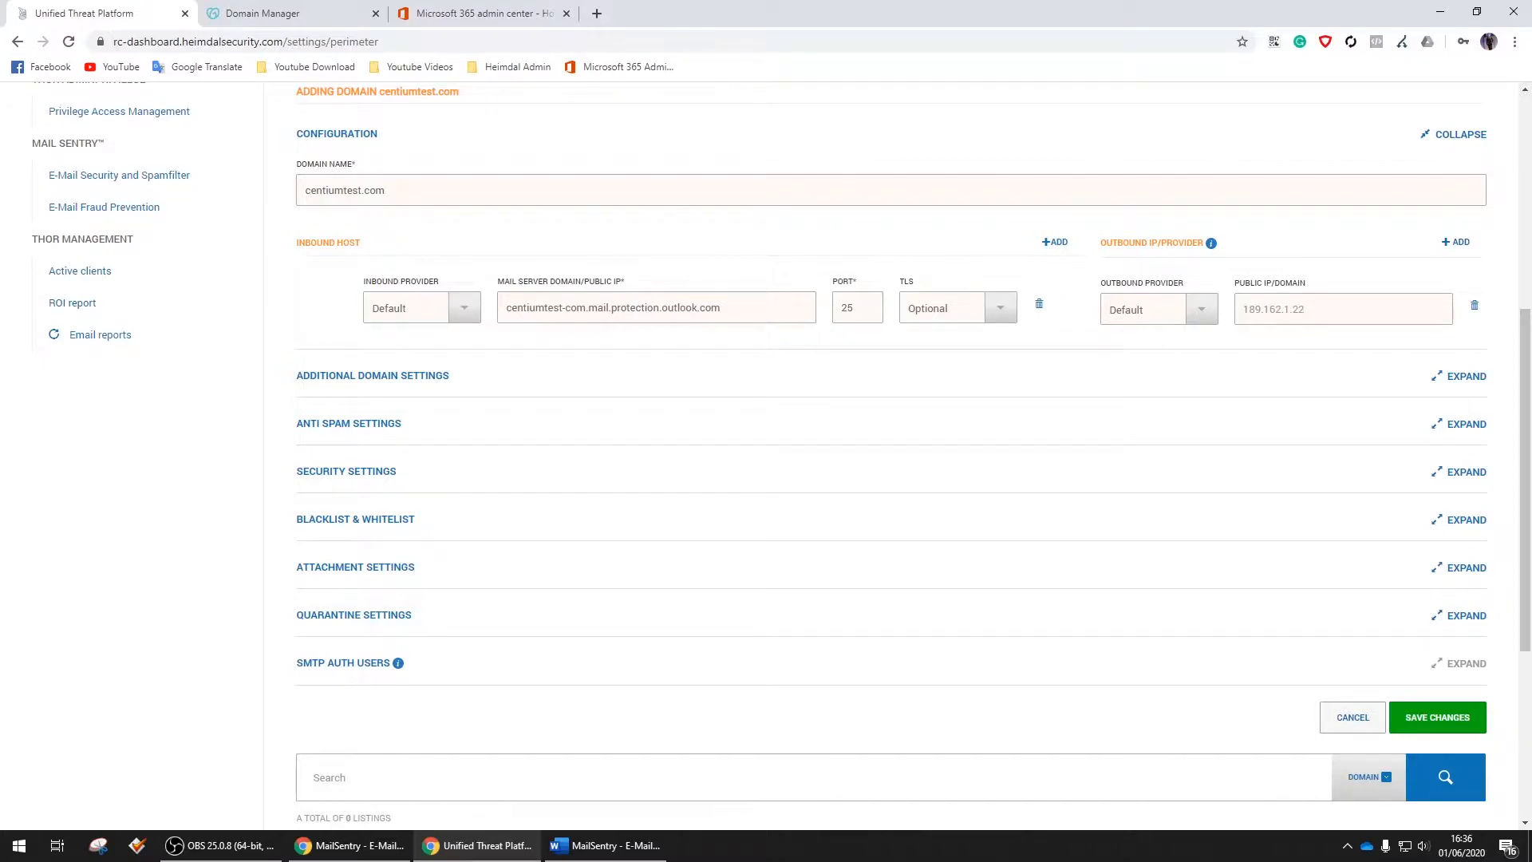
pyautogui.hotkey('alt', 'Tab')
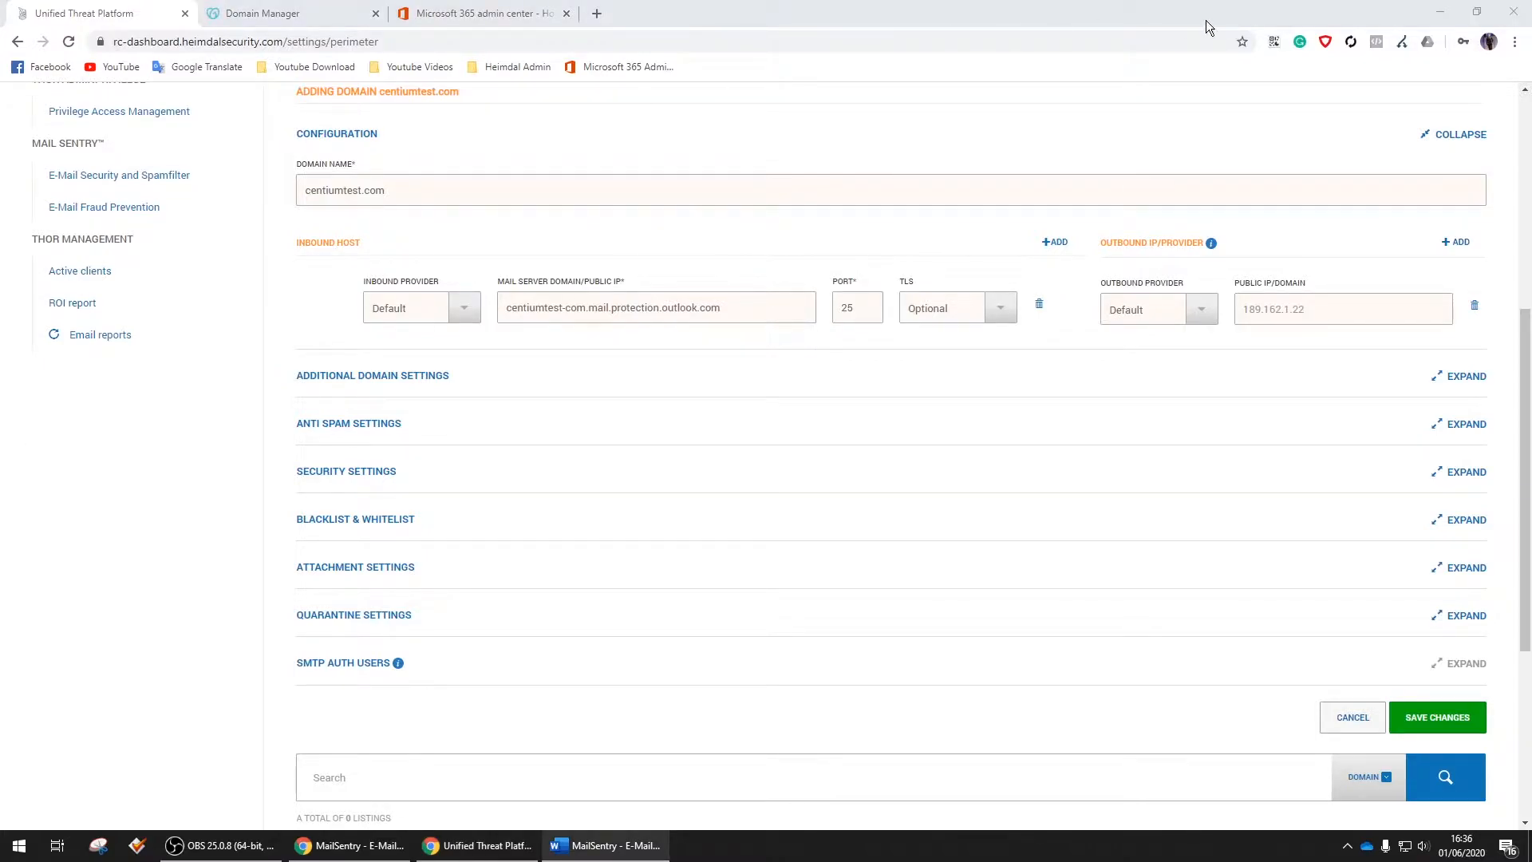
pyautogui.click(1201, 312)
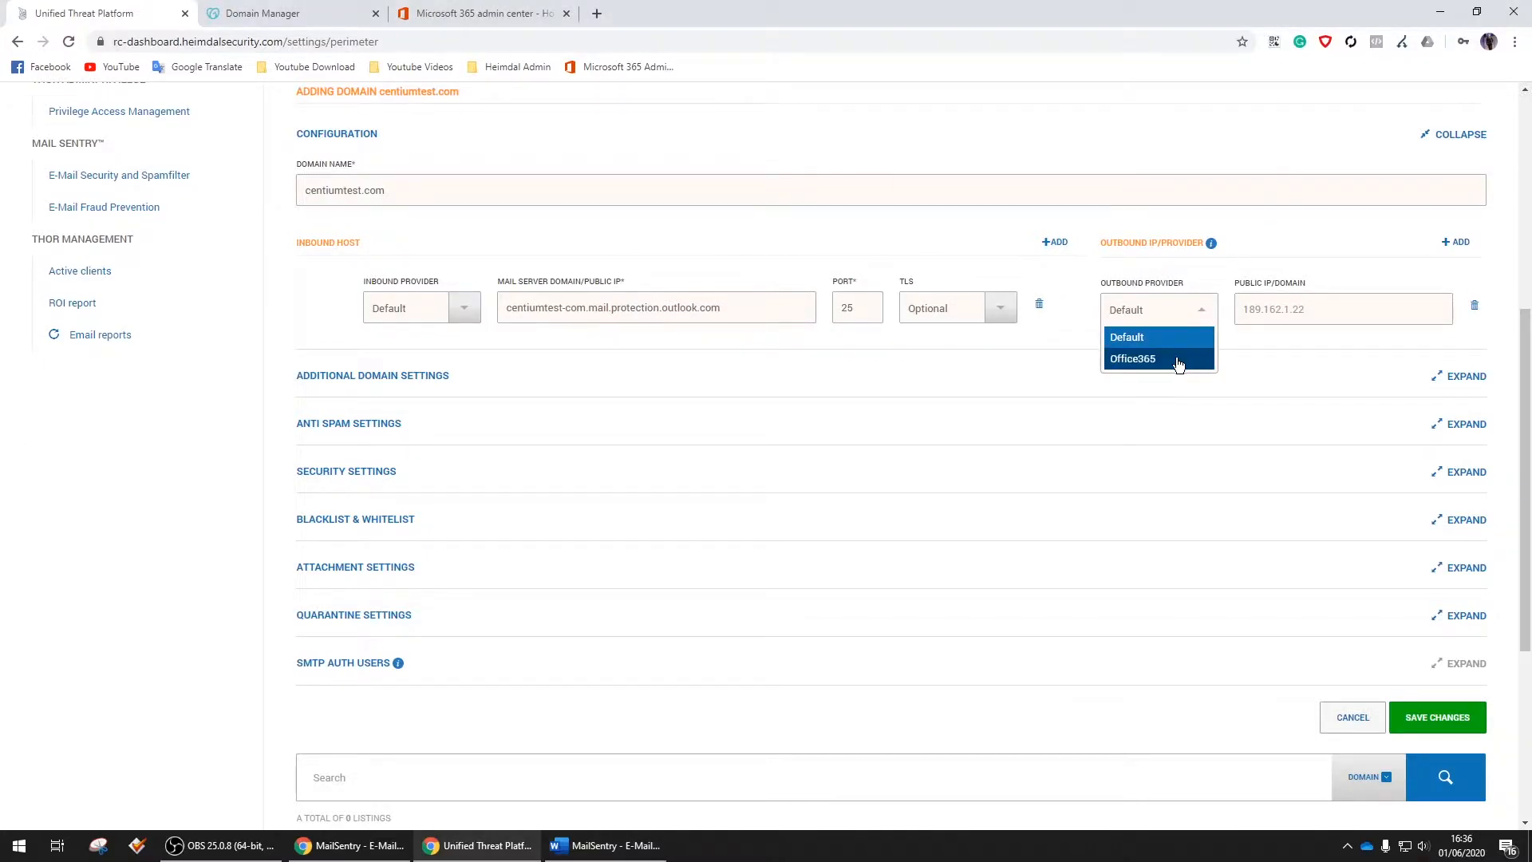
pyautogui.click(1138, 360)
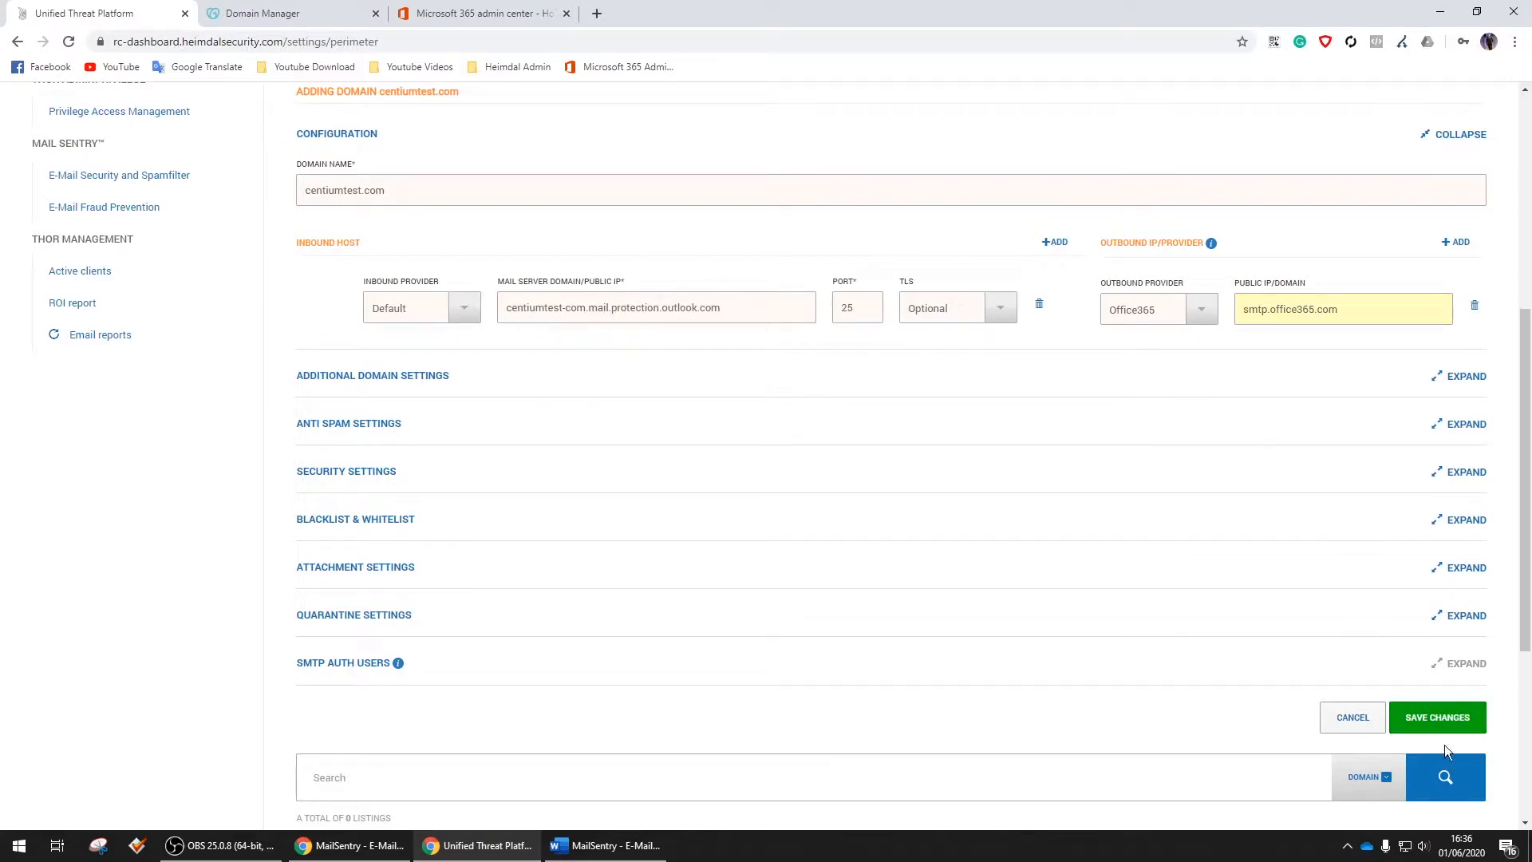
# Save the centiumtest.com domain and update the perimeter settings
pyautogui.click(1439, 719)
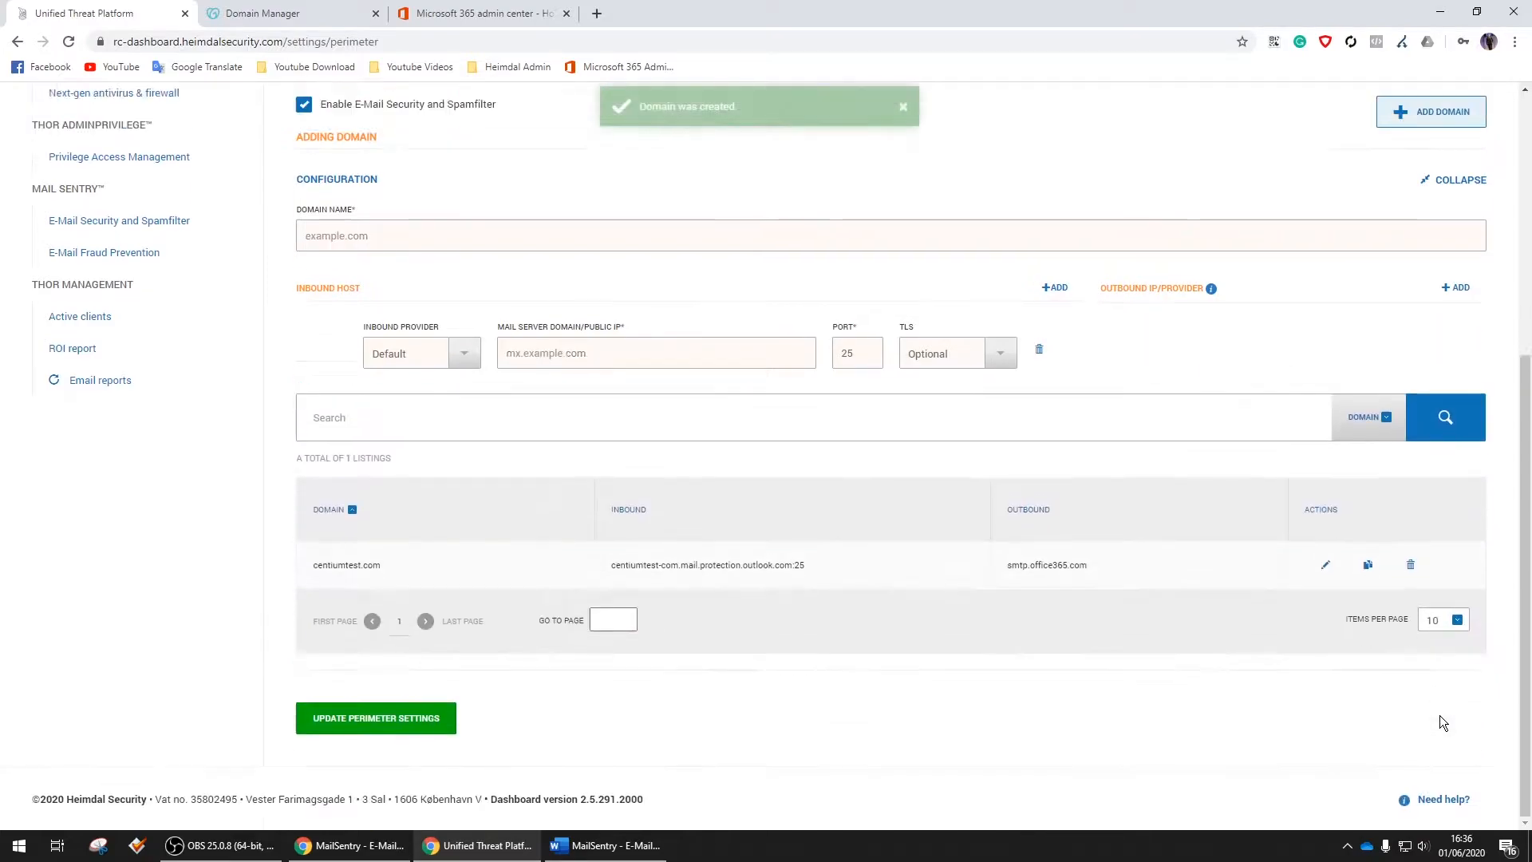
pyautogui.click(400, 719)
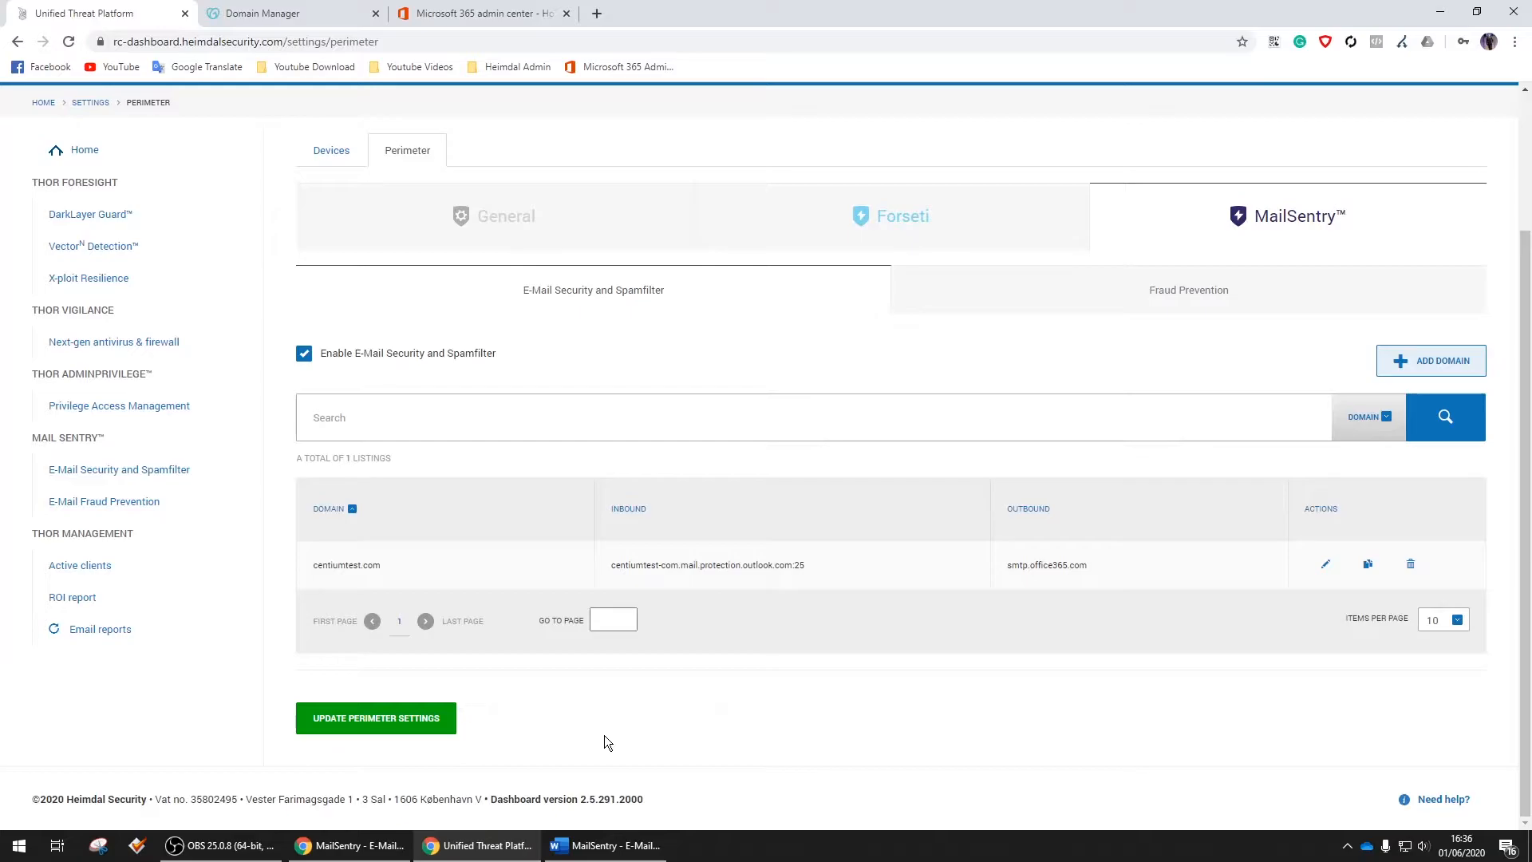
# Open DKIM Signing for centiumtest.com and select the selector centium20200429 DNS address
pyautogui.click(1326, 564)
pyautogui.scroll(-1, 827, 442)
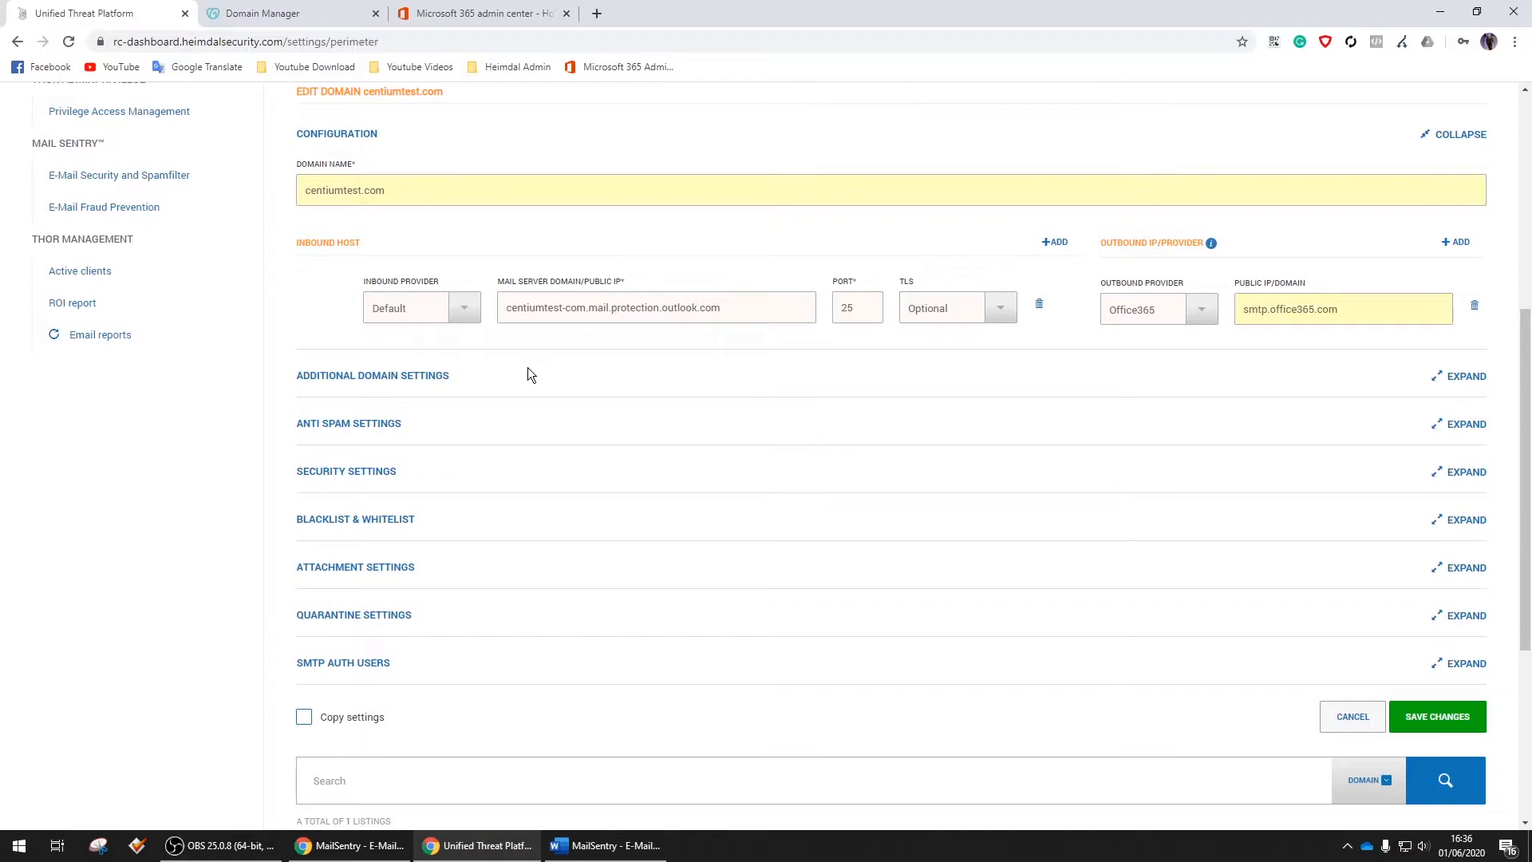
pyautogui.click(438, 375)
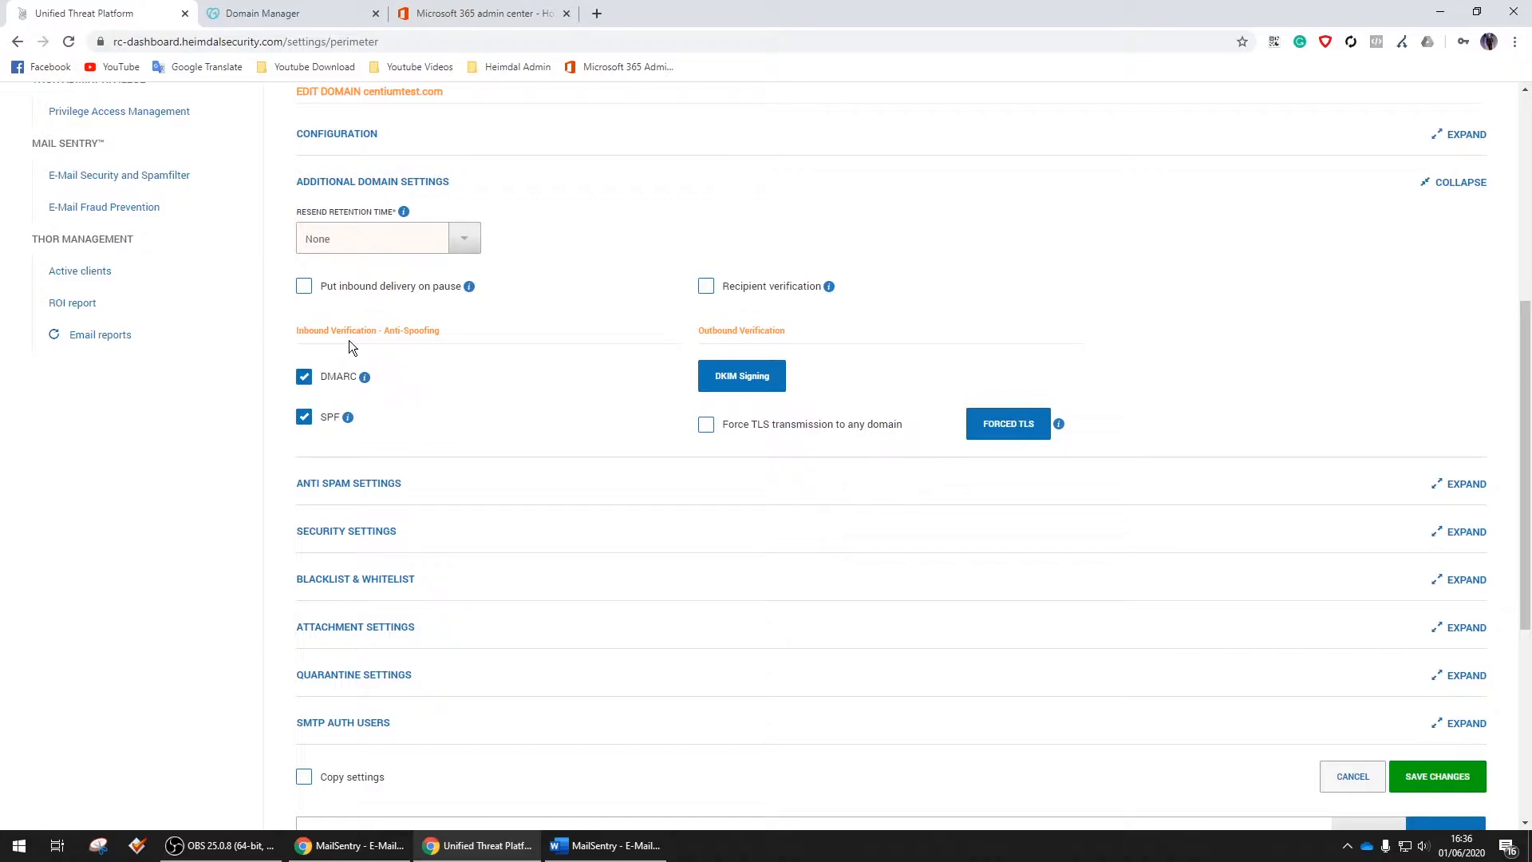
pyautogui.click(778, 378)
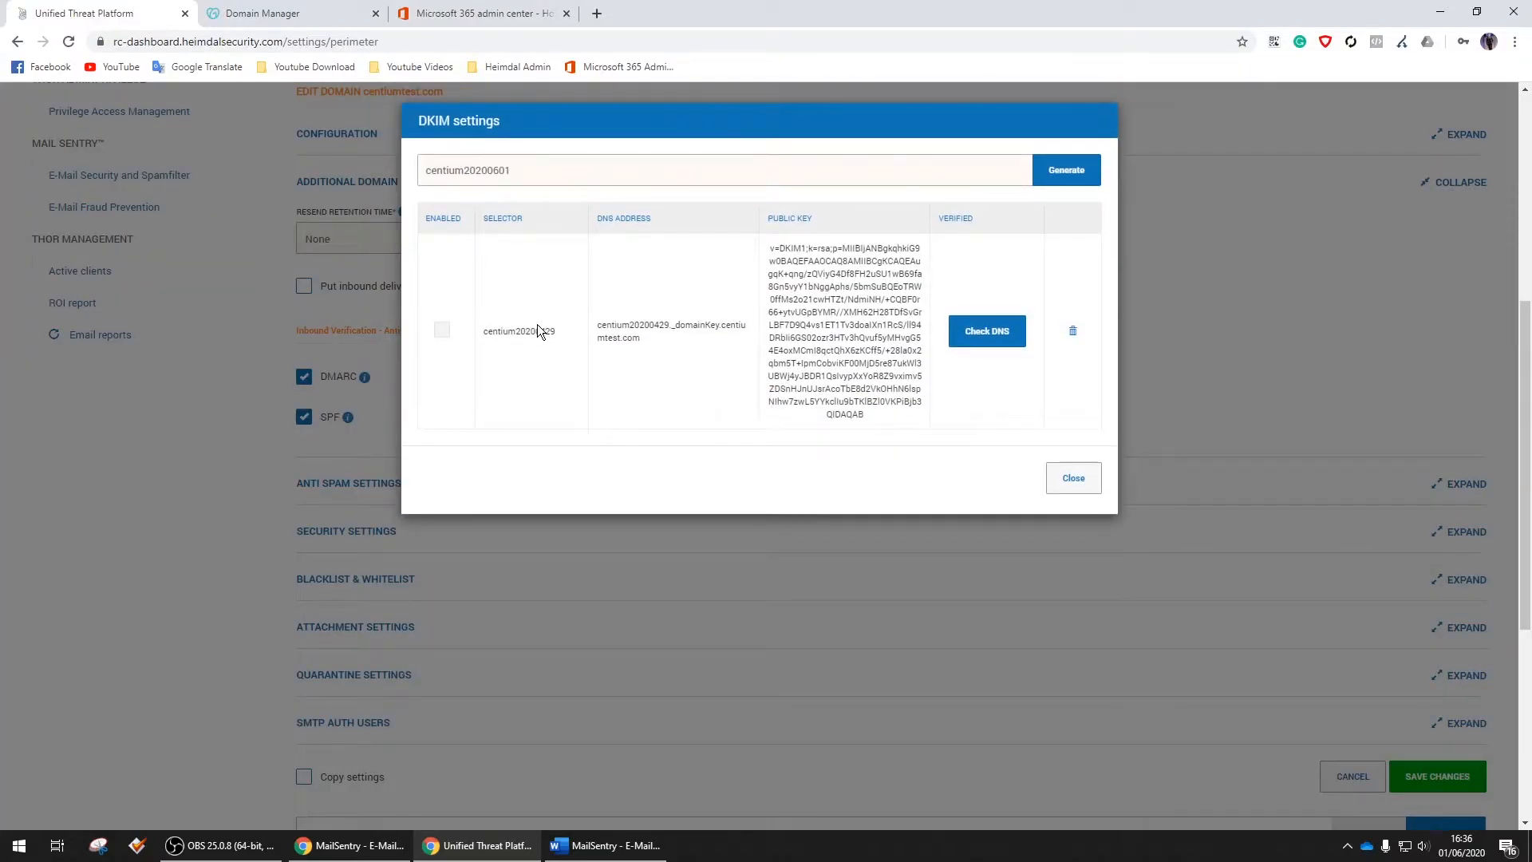
pyautogui.moveTo(598, 325); pyautogui.dragTo(651, 339)
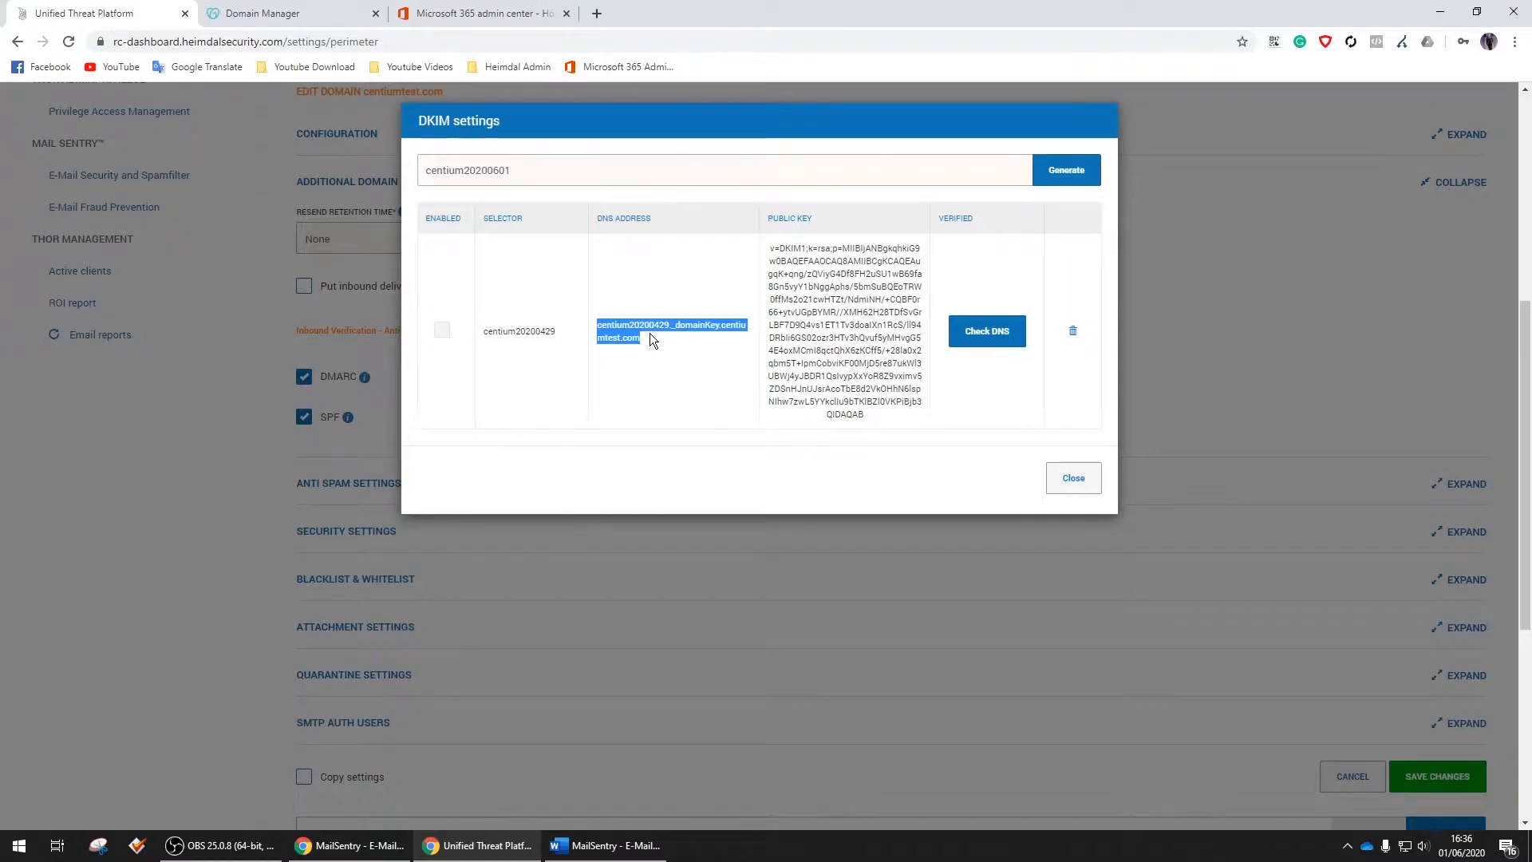
# Start a new TXT record with the DKIM DNS address centium20200429._domainKey as host
pyautogui.click(320, 15)
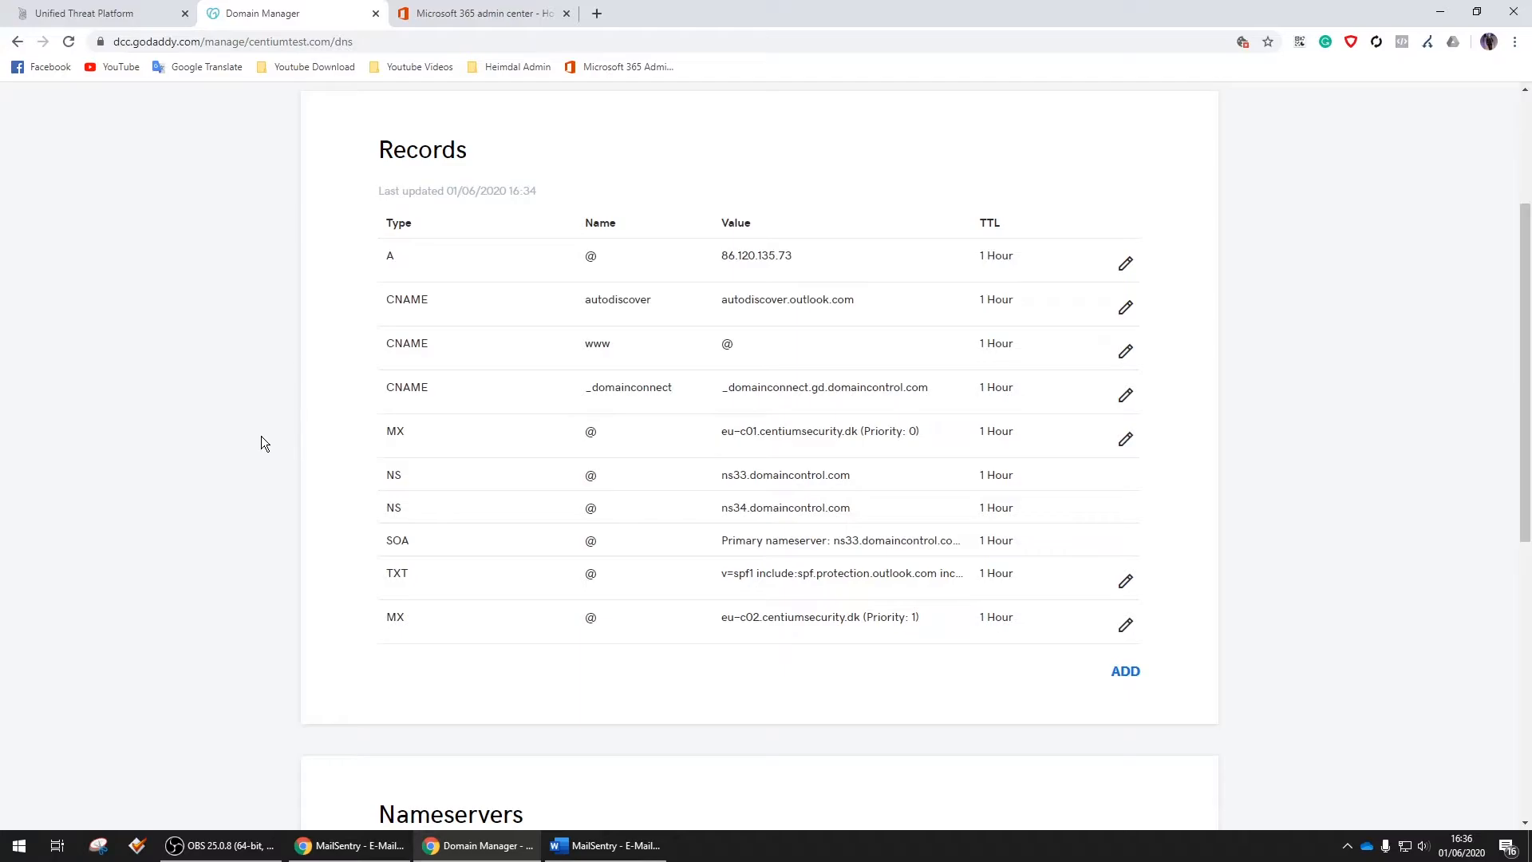
pyautogui.click(1125, 672)
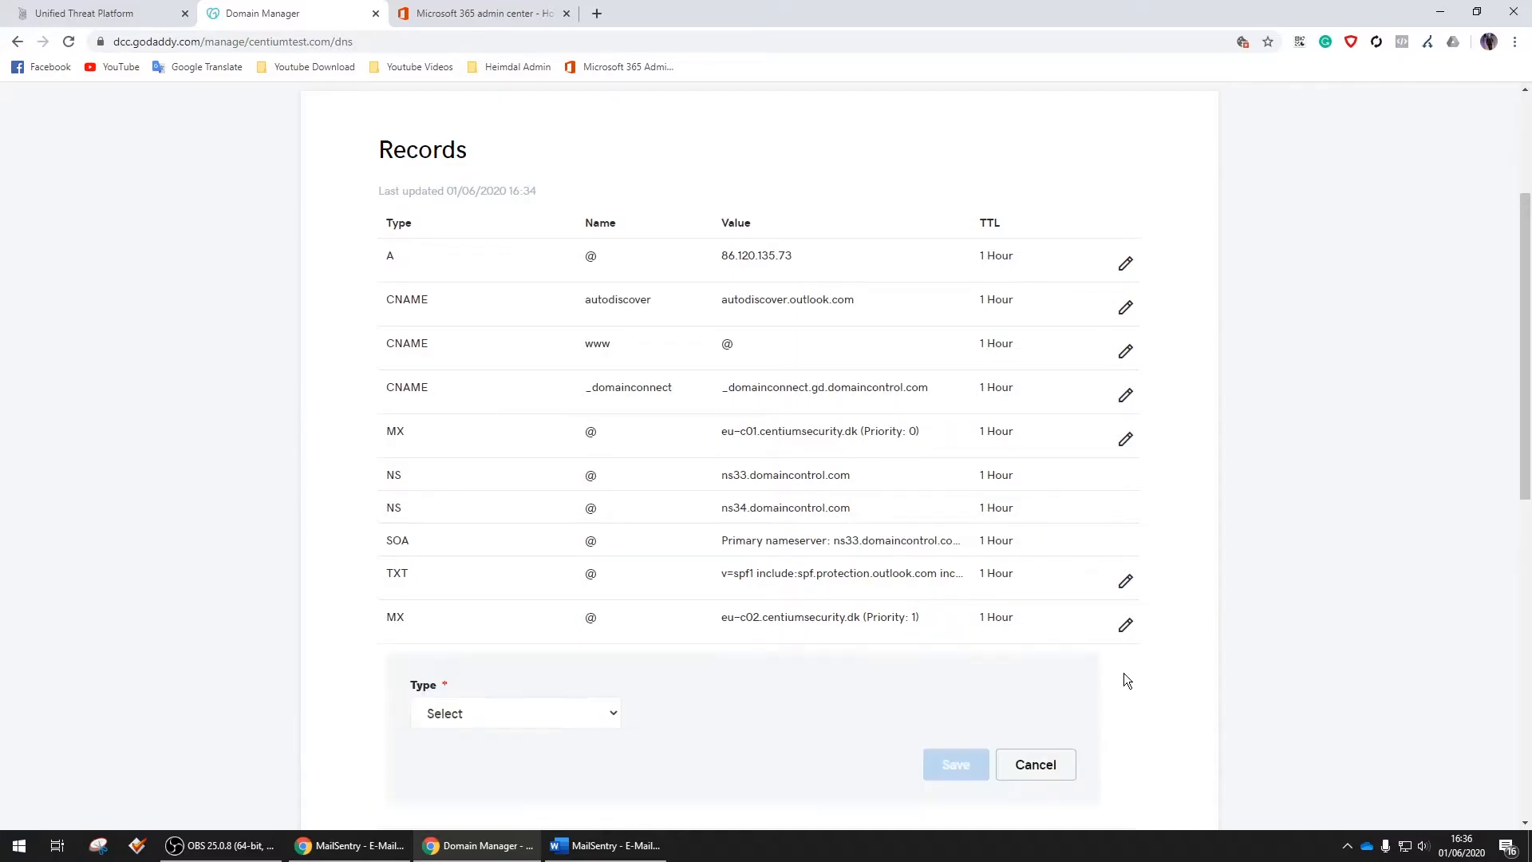
pyautogui.click(571, 710)
pyautogui.click(505, 631)
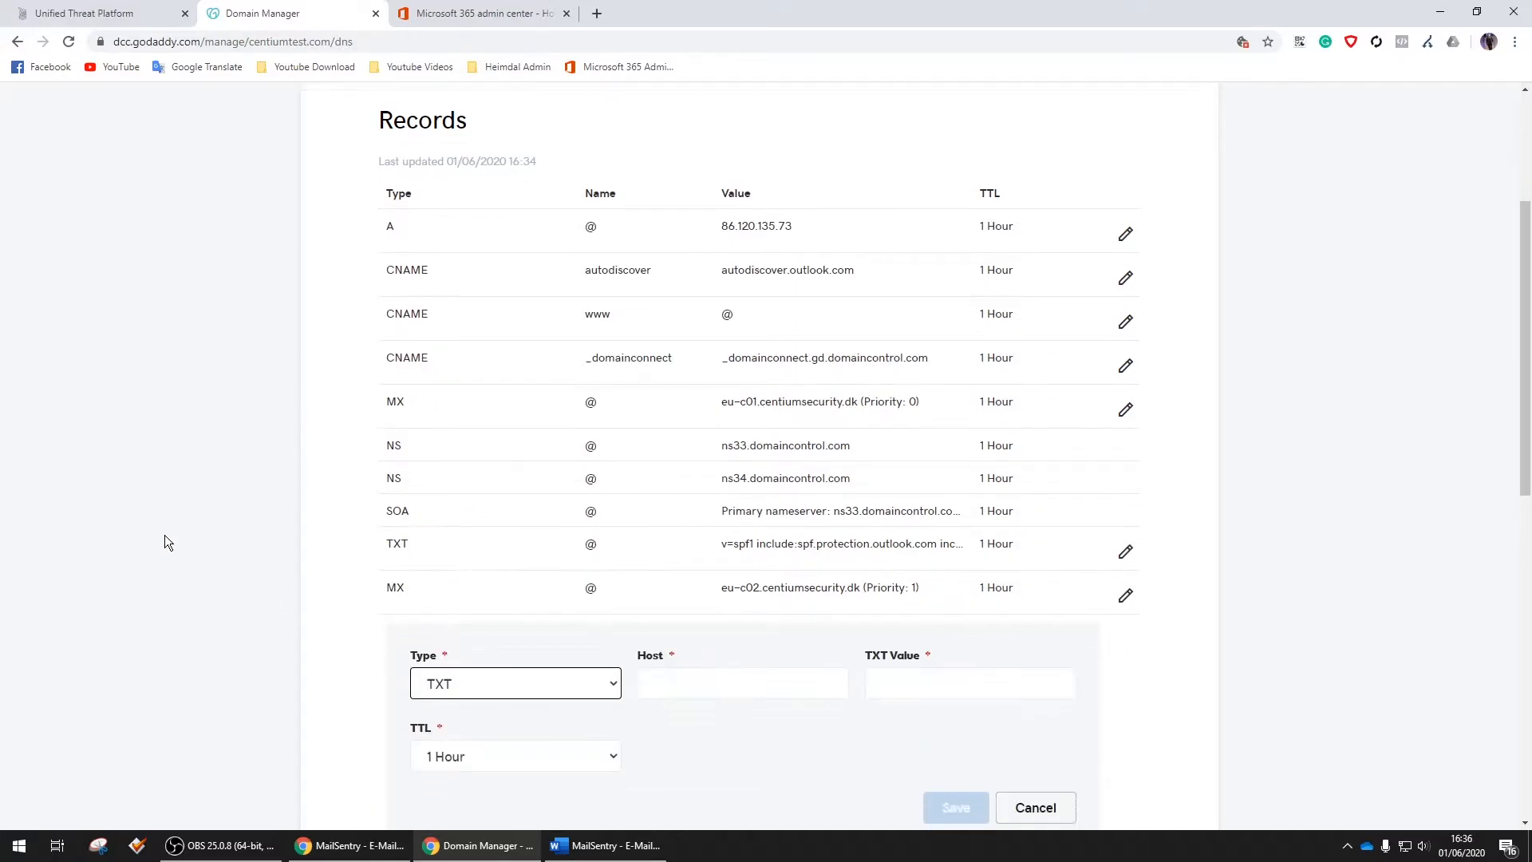
pyautogui.scroll(-2, 163, 542)
pyautogui.click(712, 553)
pyautogui.hotkey('ctrl', 'v')
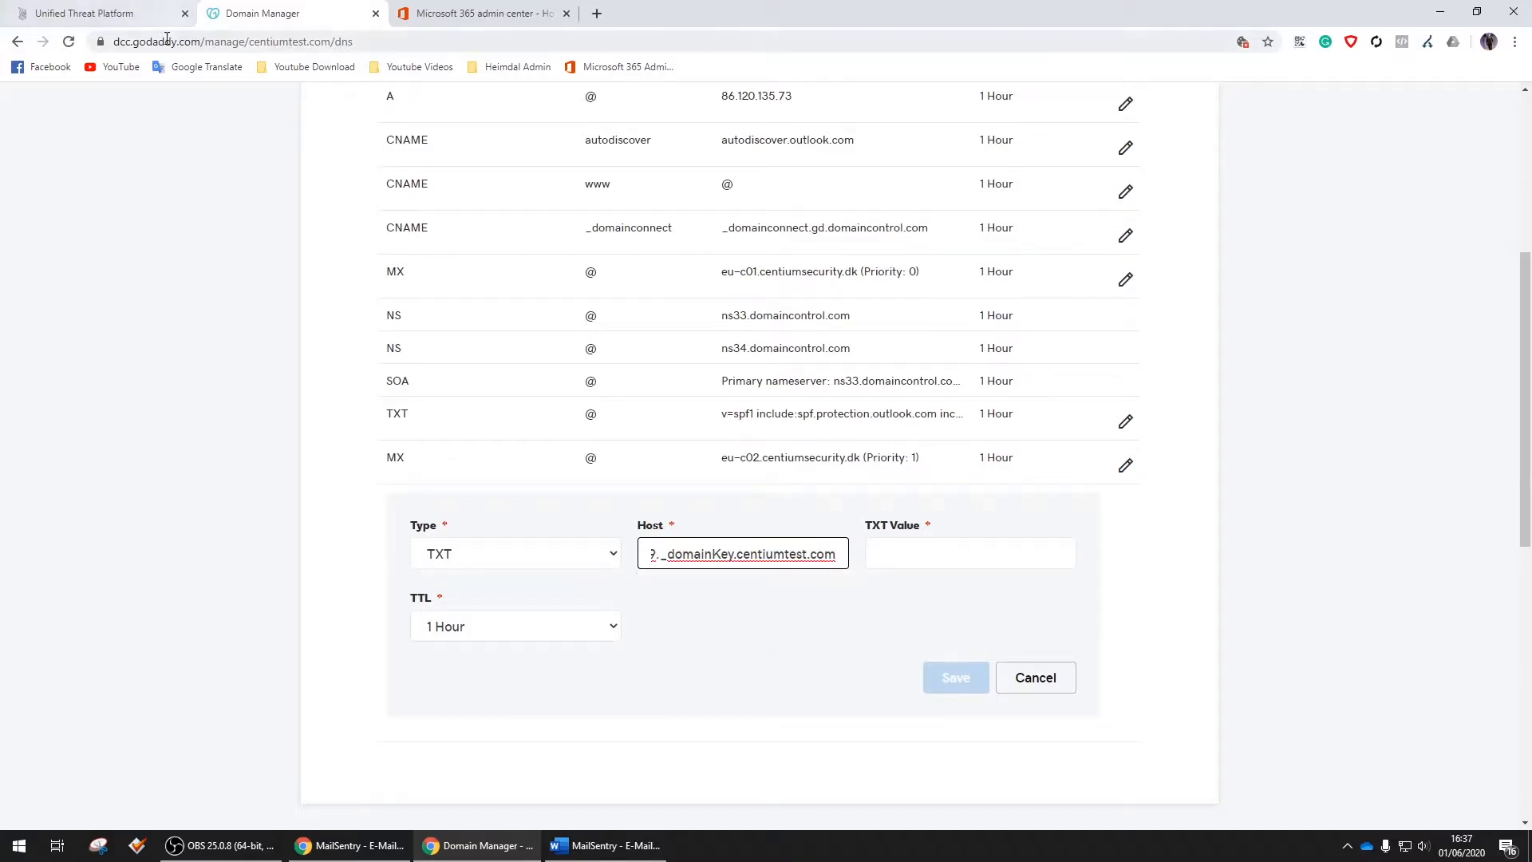
# Enter the DKIM public key as TXT value, save the record, and close Heimdal's DKIM dialog
pyautogui.click(131, 16)
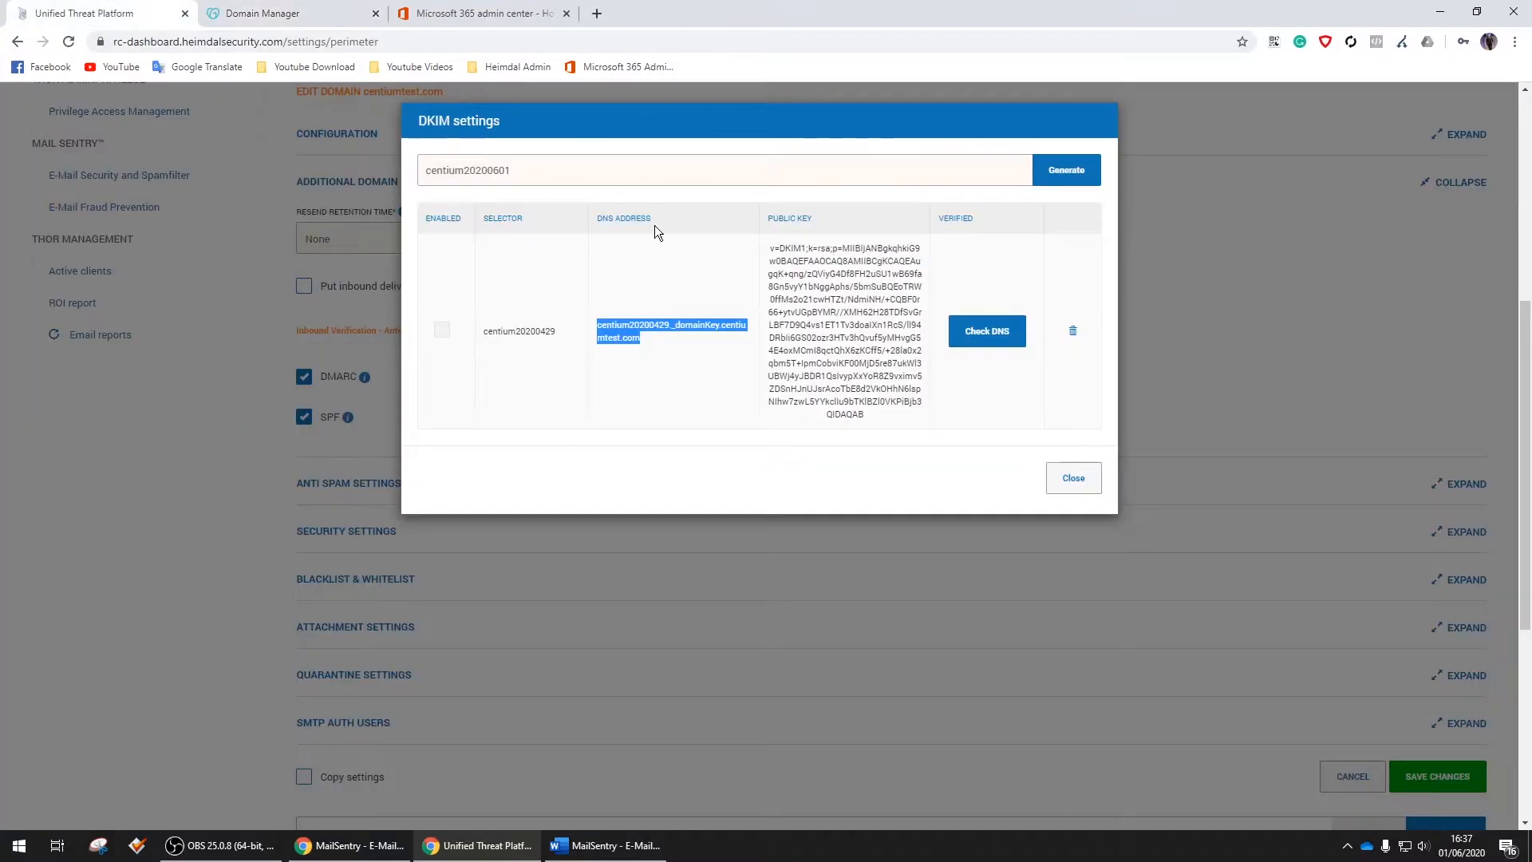
pyautogui.tripleClick(820, 284)
pyautogui.click(267, 14)
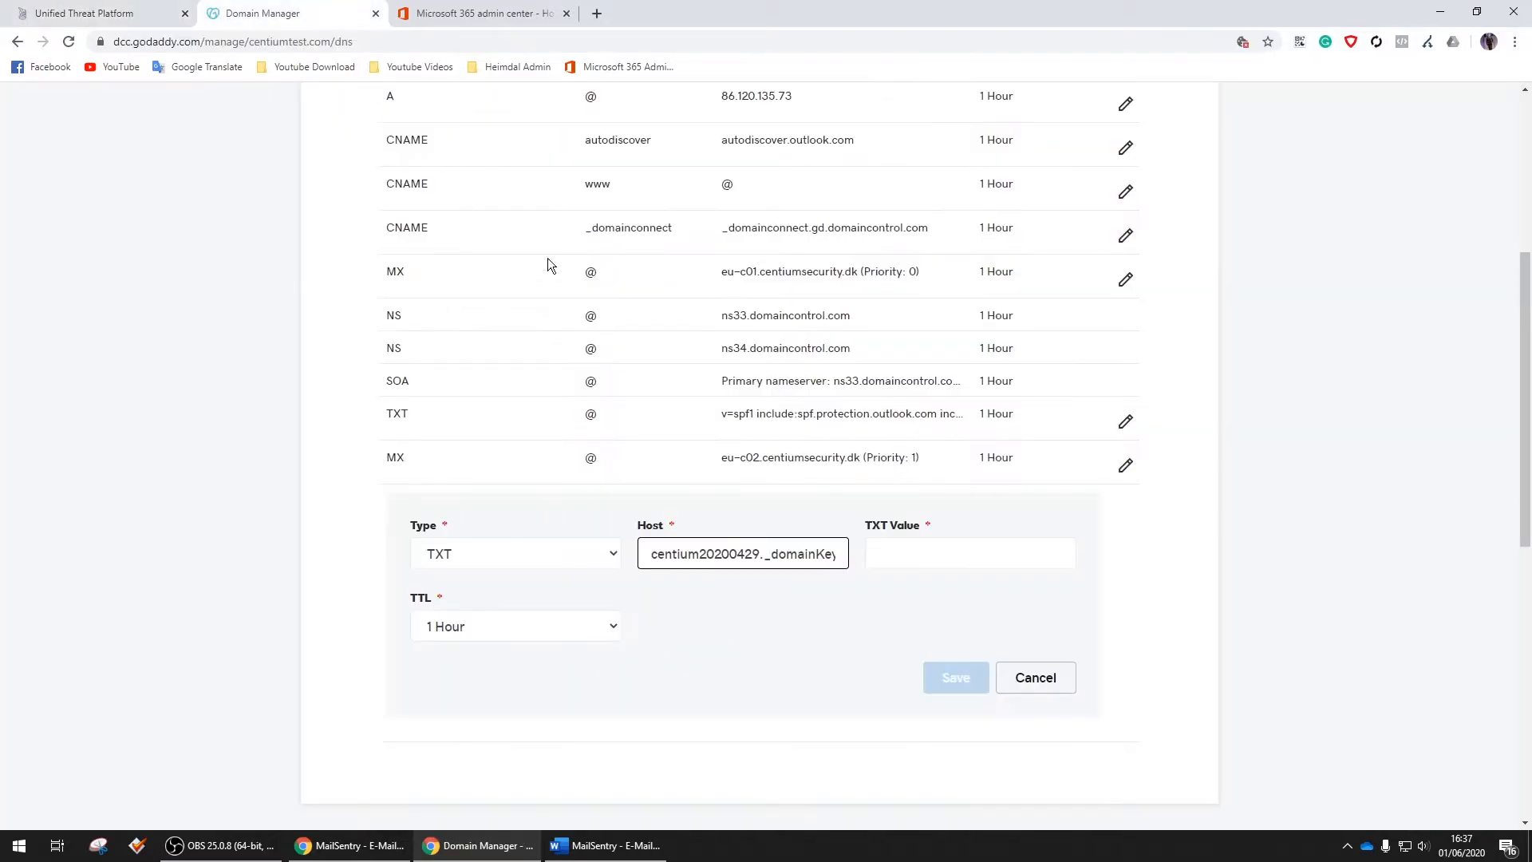
pyautogui.click(933, 559)
pyautogui.hotkey('ctrl', 'v')
pyautogui.click(955, 678)
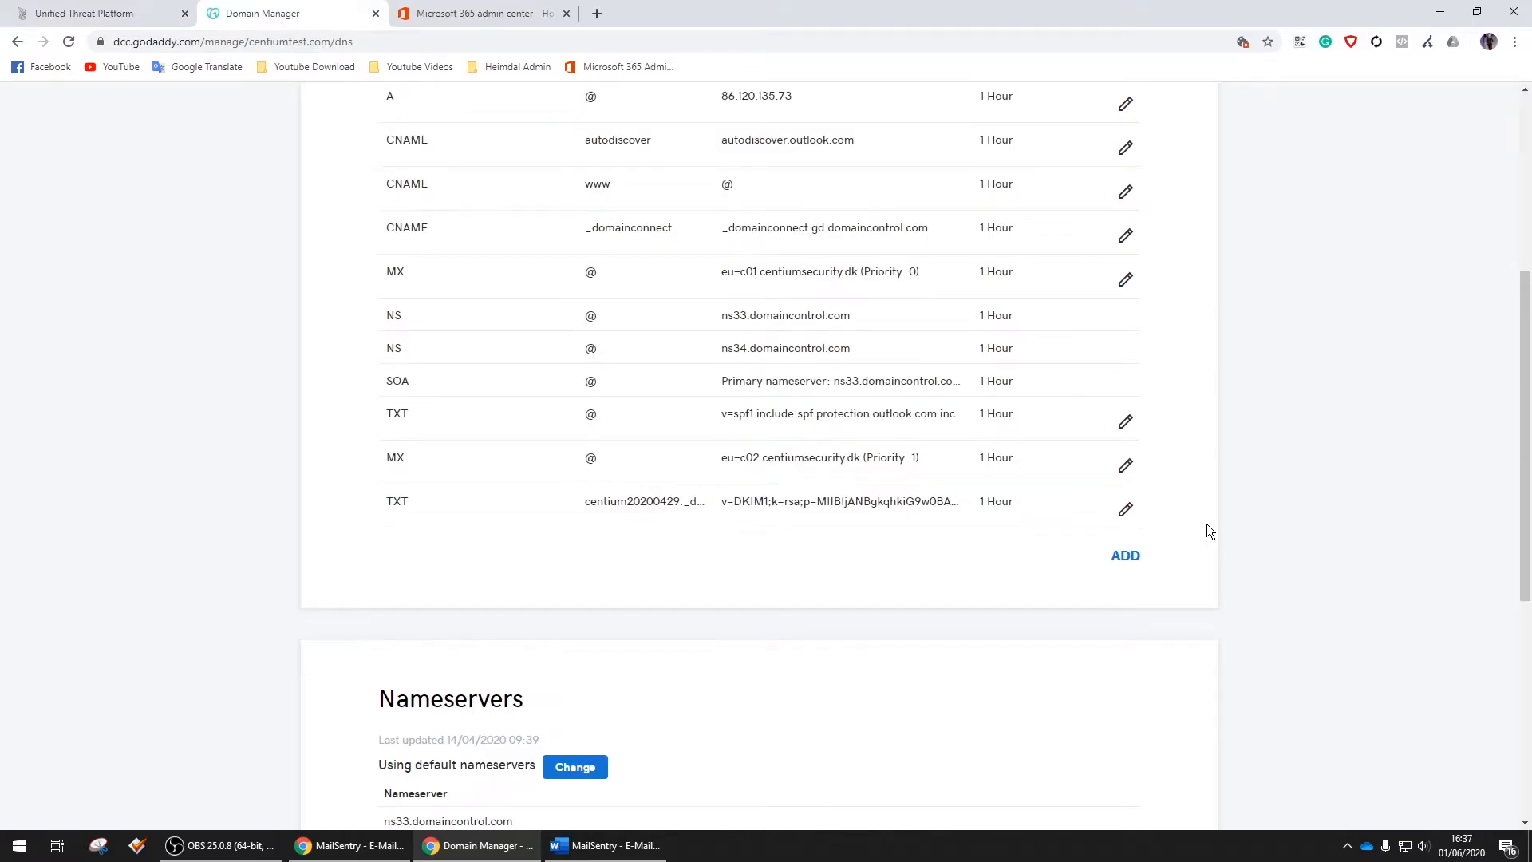
pyautogui.scroll(2, 1245, 520)
pyautogui.click(143, 14)
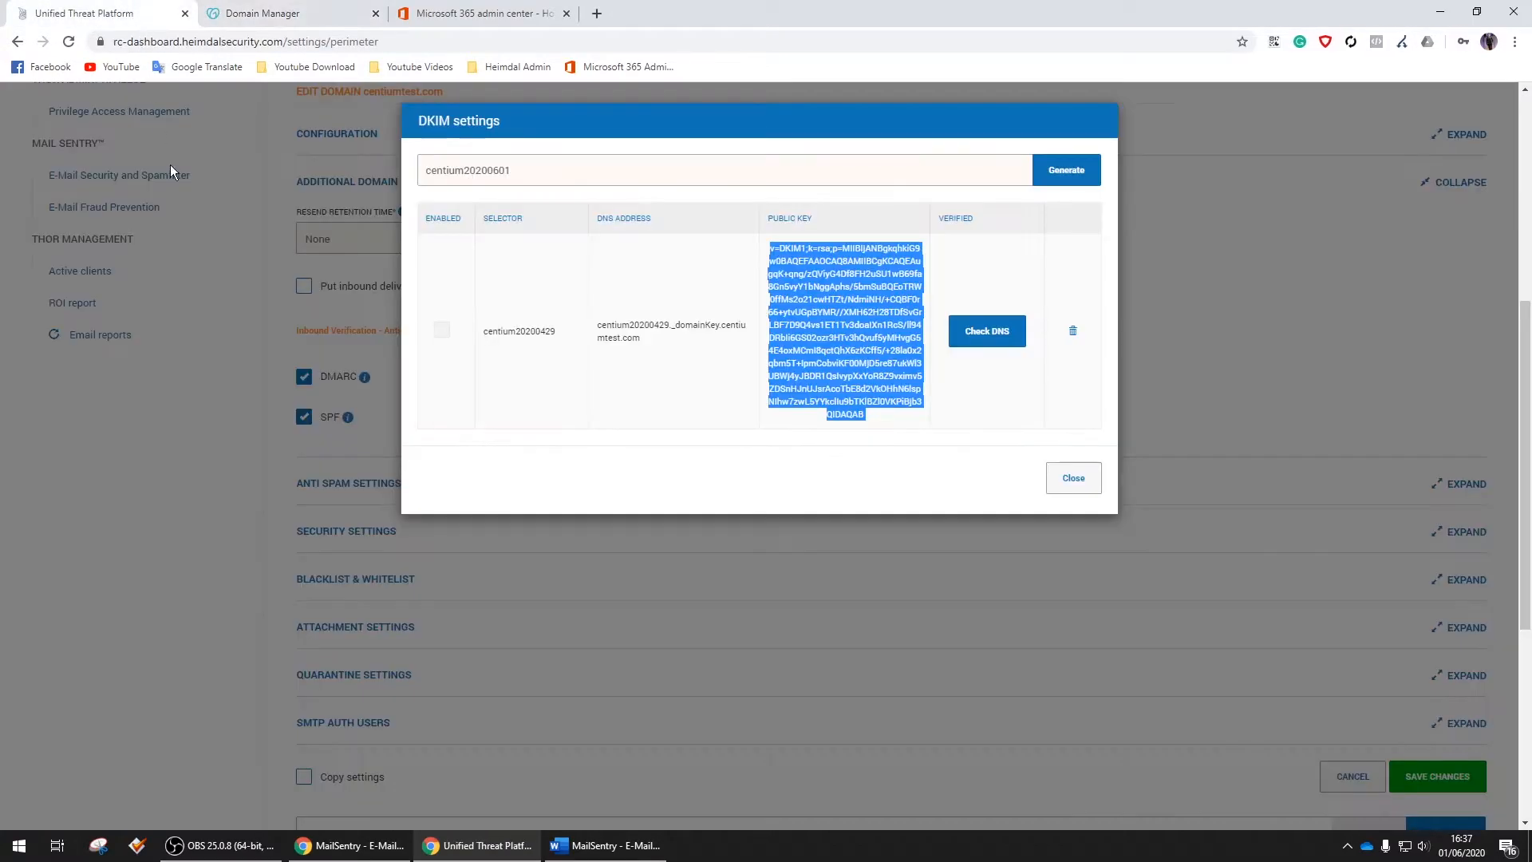
pyautogui.click(1072, 479)
pyautogui.scroll(-1, 554, 332)
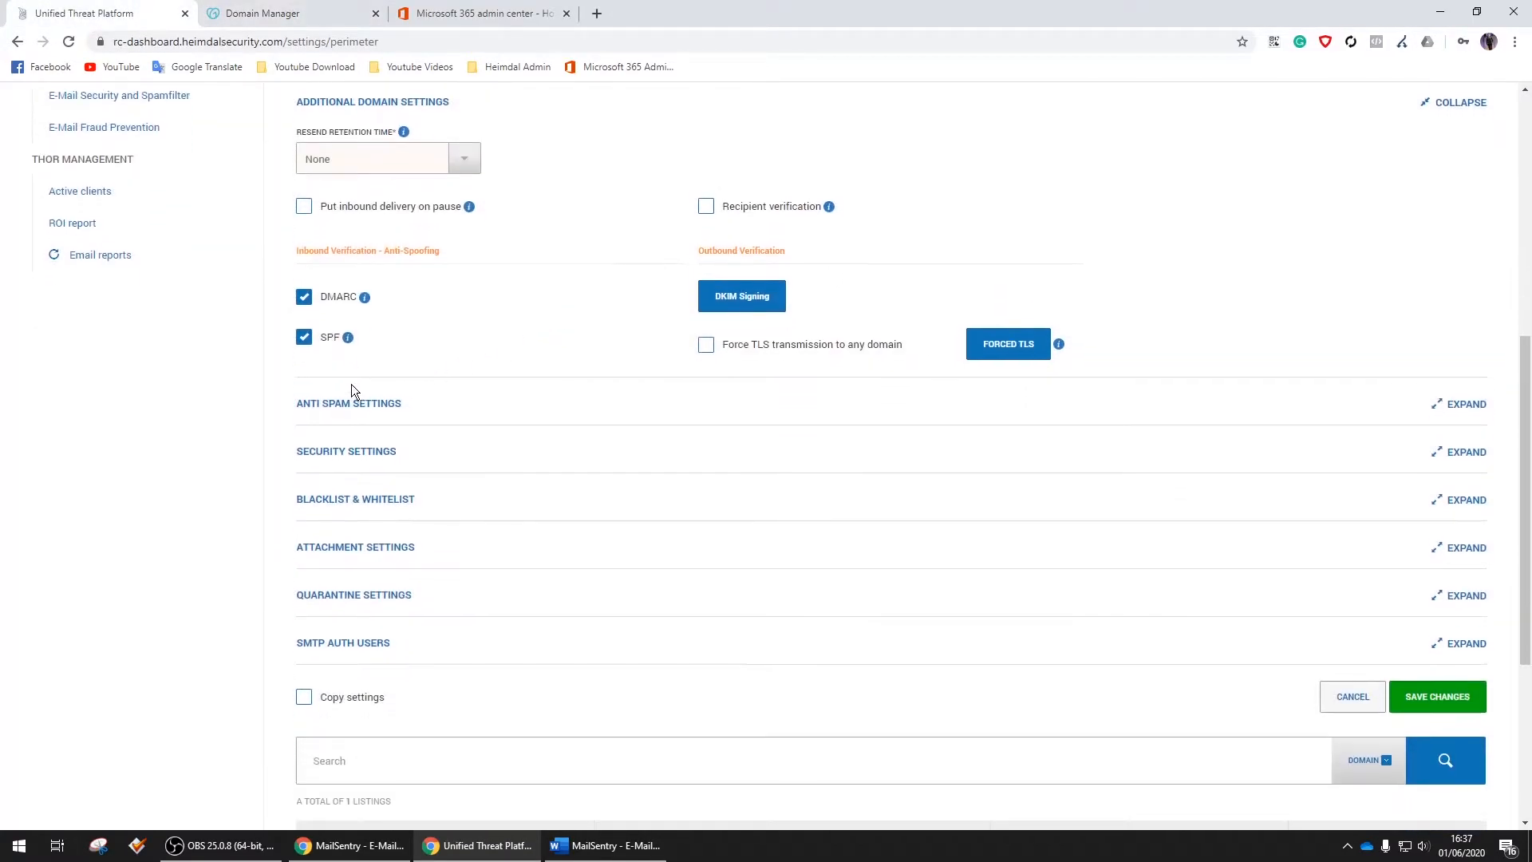
# Enable anti-spam filtering and set the spam score levels to 2, 3 and 2
pyautogui.click(367, 403)
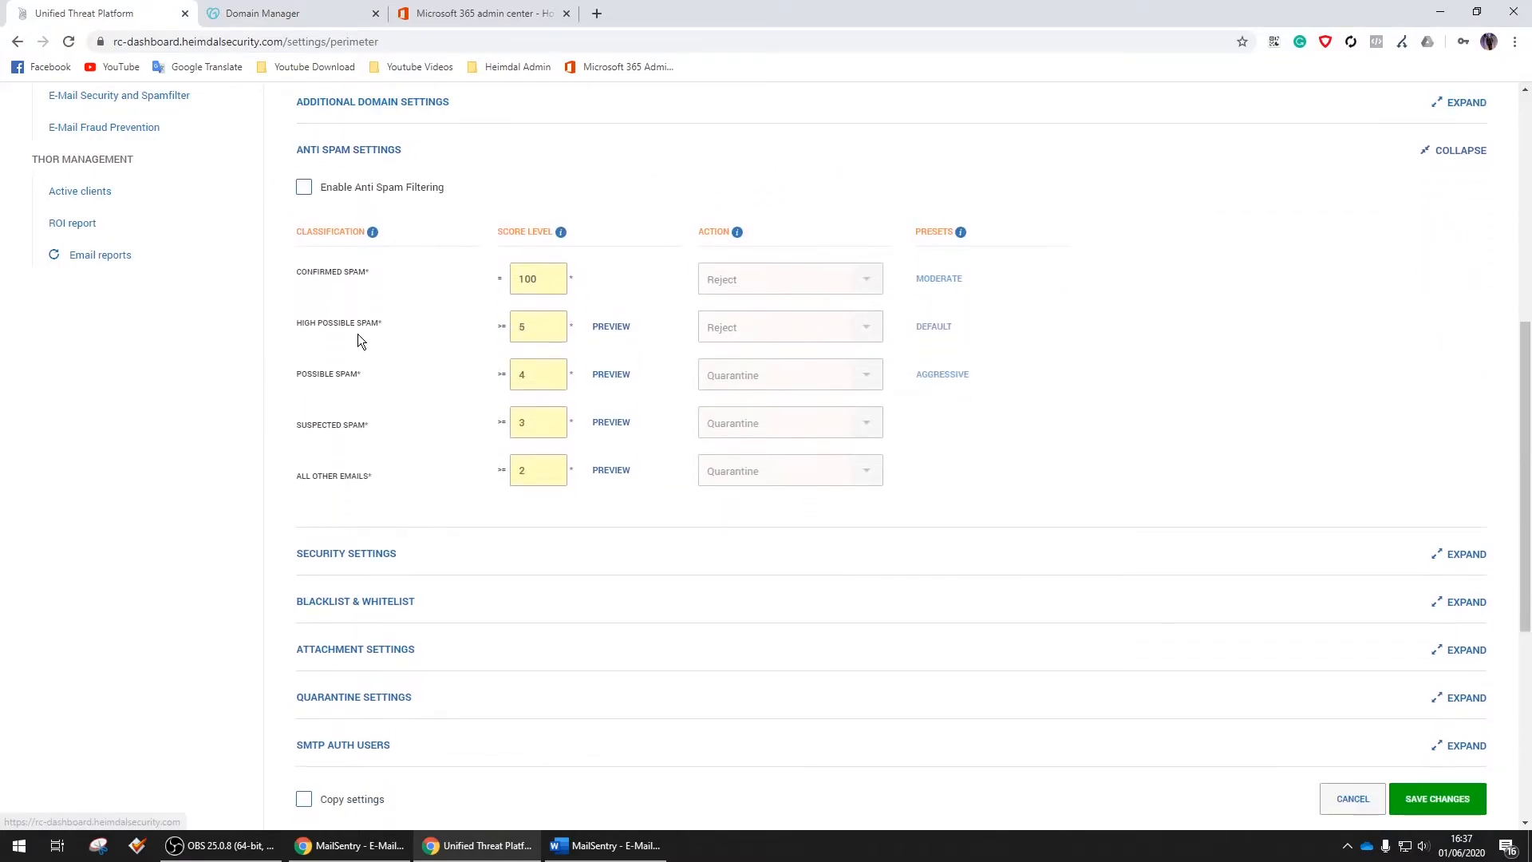
pyautogui.click(375, 192)
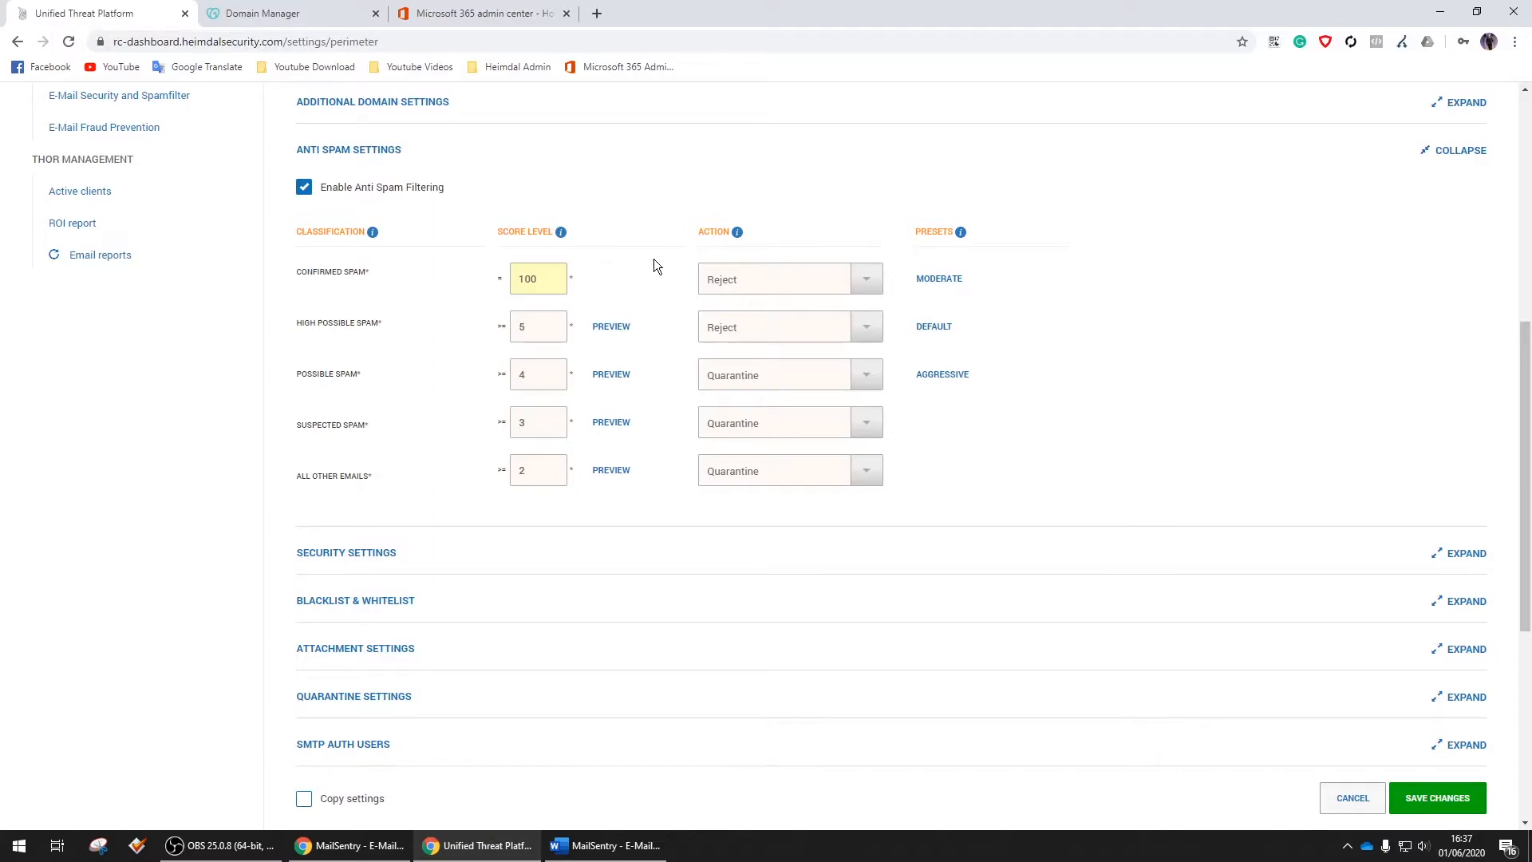
pyautogui.write('2')
pyautogui.doubleClick(540, 373)
pyautogui.write('3')
pyautogui.doubleClick(523, 423)
pyautogui.write('2')
# Change the High Possible Spam action from reject to Quarantine
pyautogui.click(866, 382)
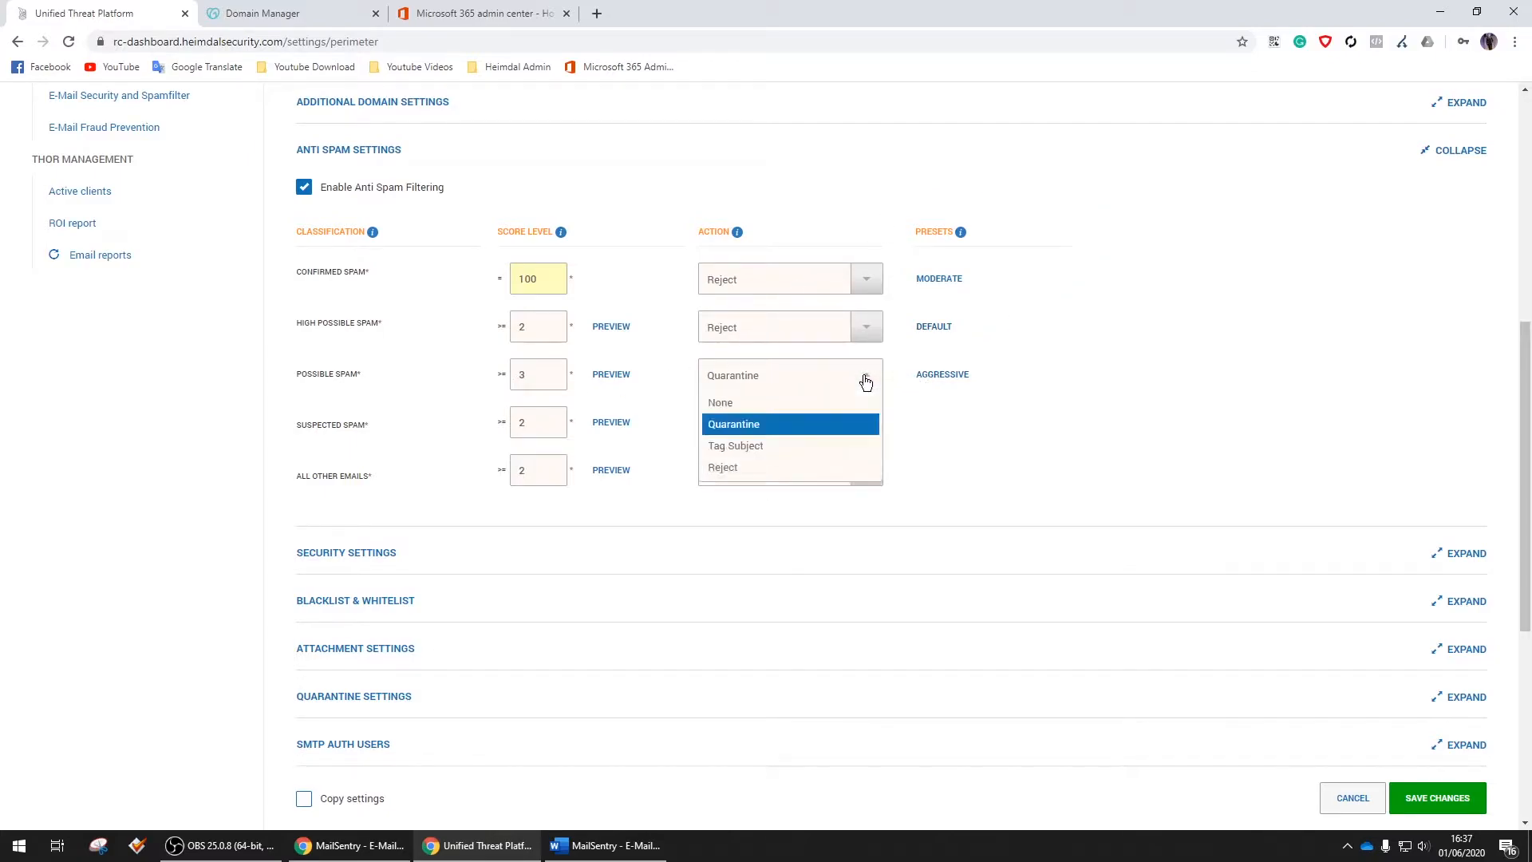
pyautogui.click(867, 330)
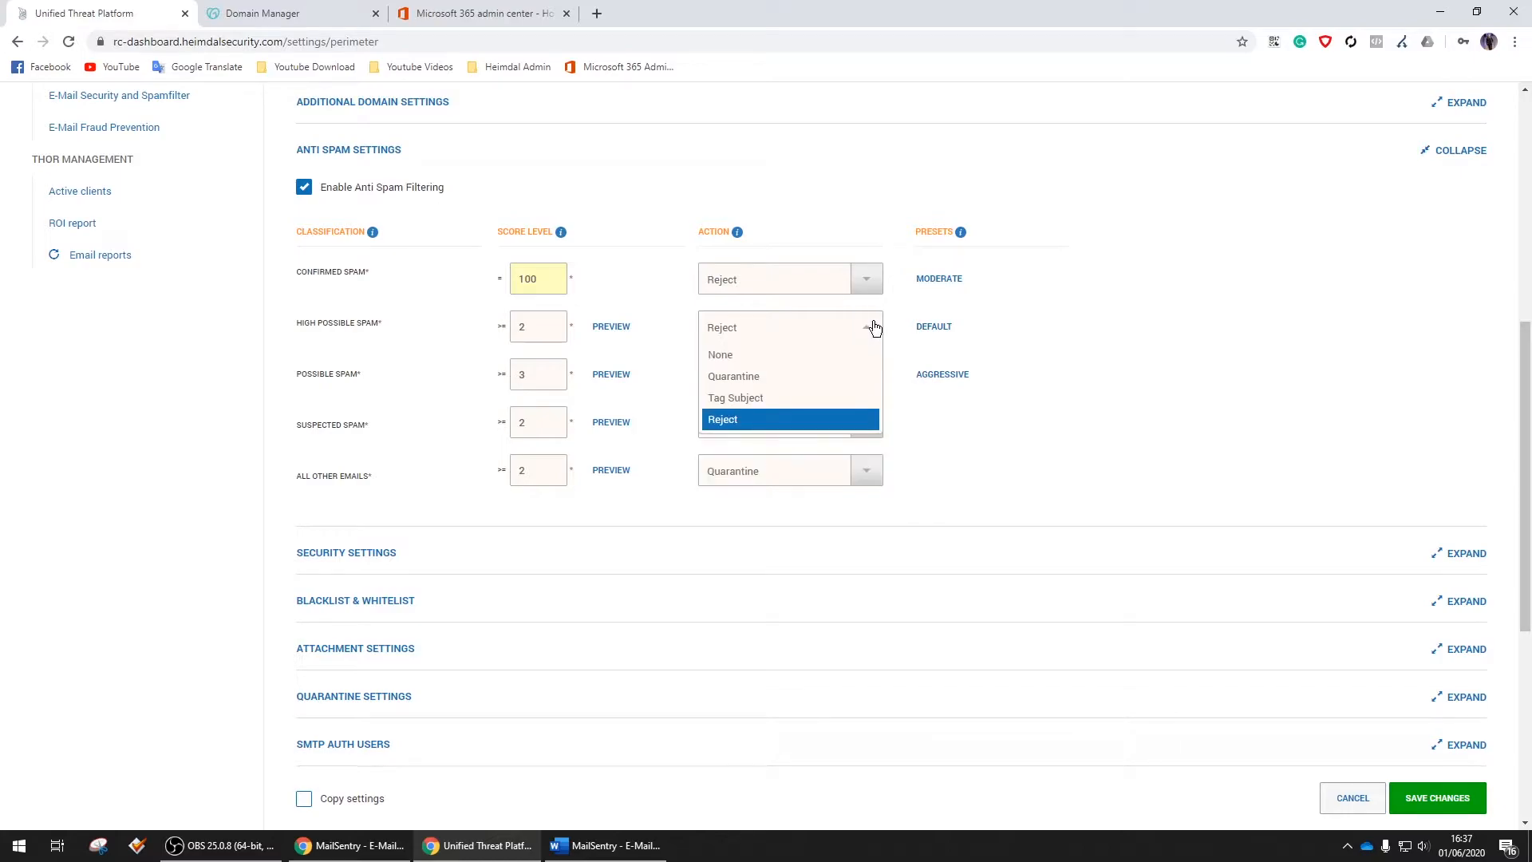
pyautogui.click(822, 376)
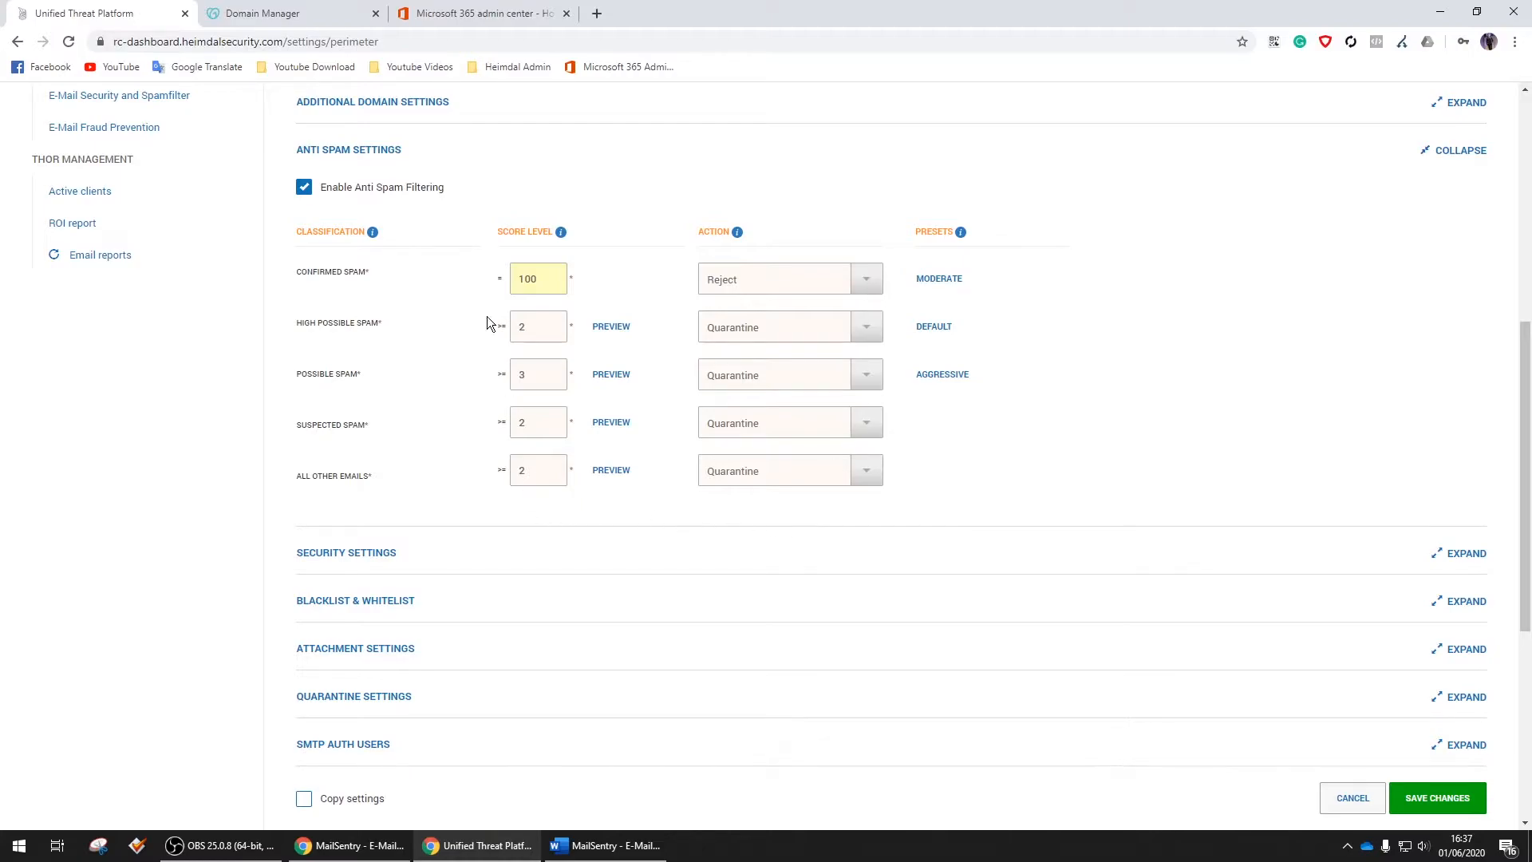
pyautogui.click(343, 151)
# Enable Email Security Advanced Threat Protection with Malware on Quarantine, then expand Blacklist & Whitelist
pyautogui.click(372, 200)
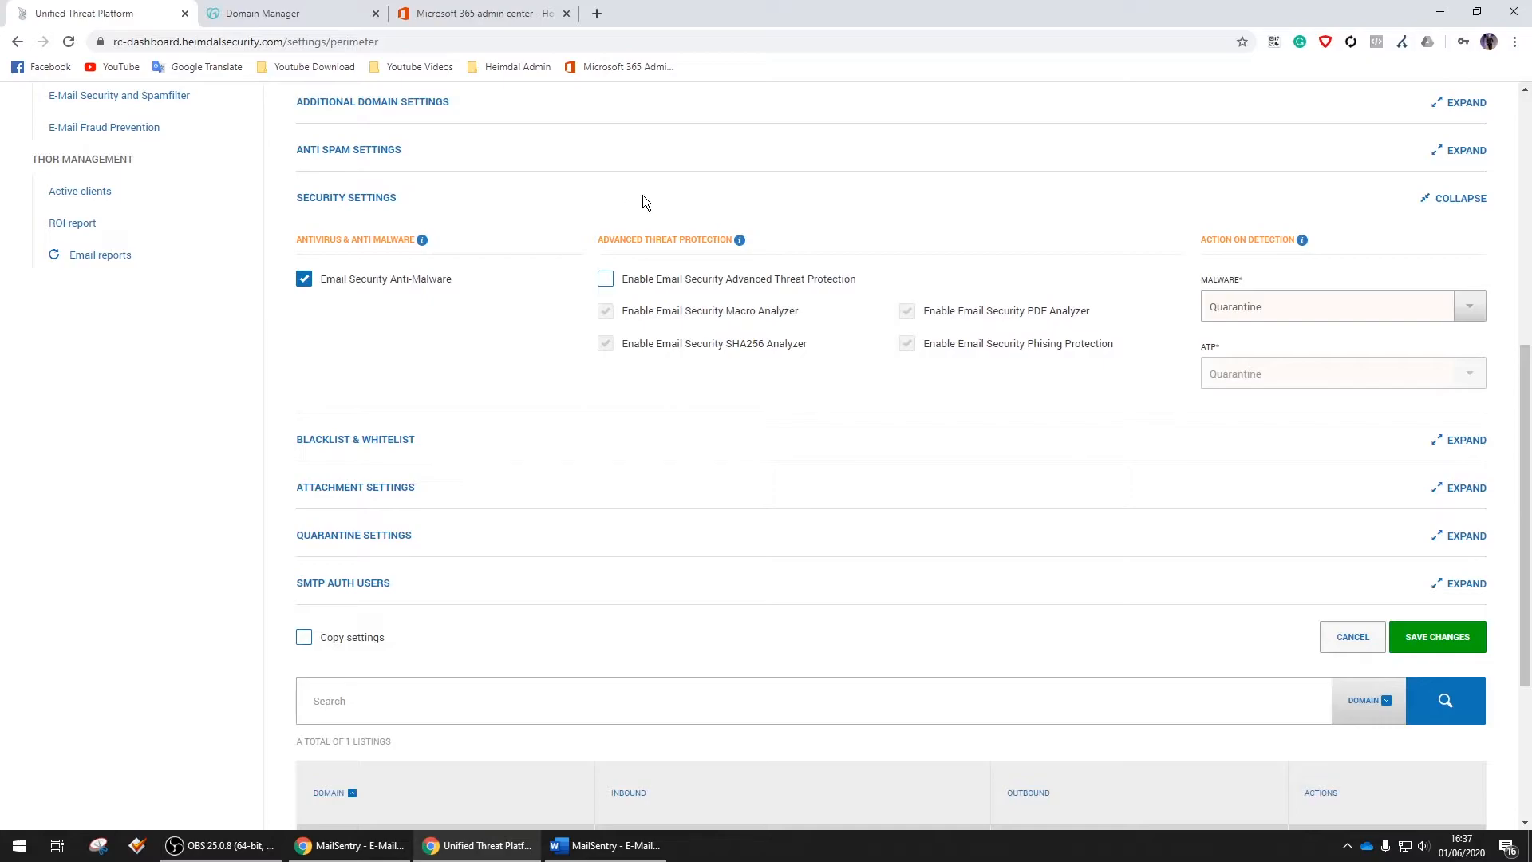
pyautogui.click(606, 280)
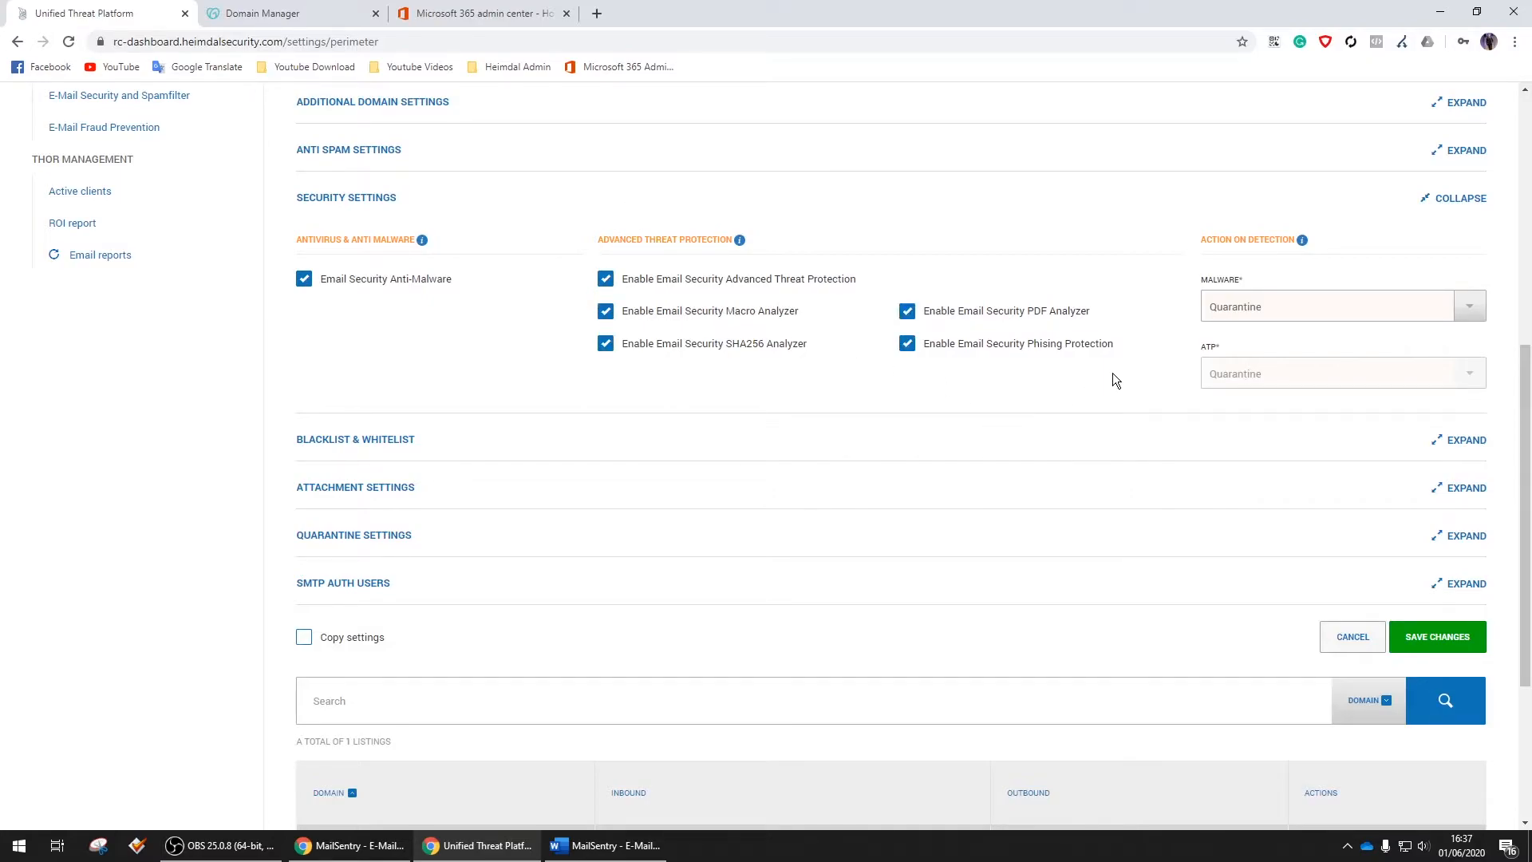
pyautogui.click(1470, 310)
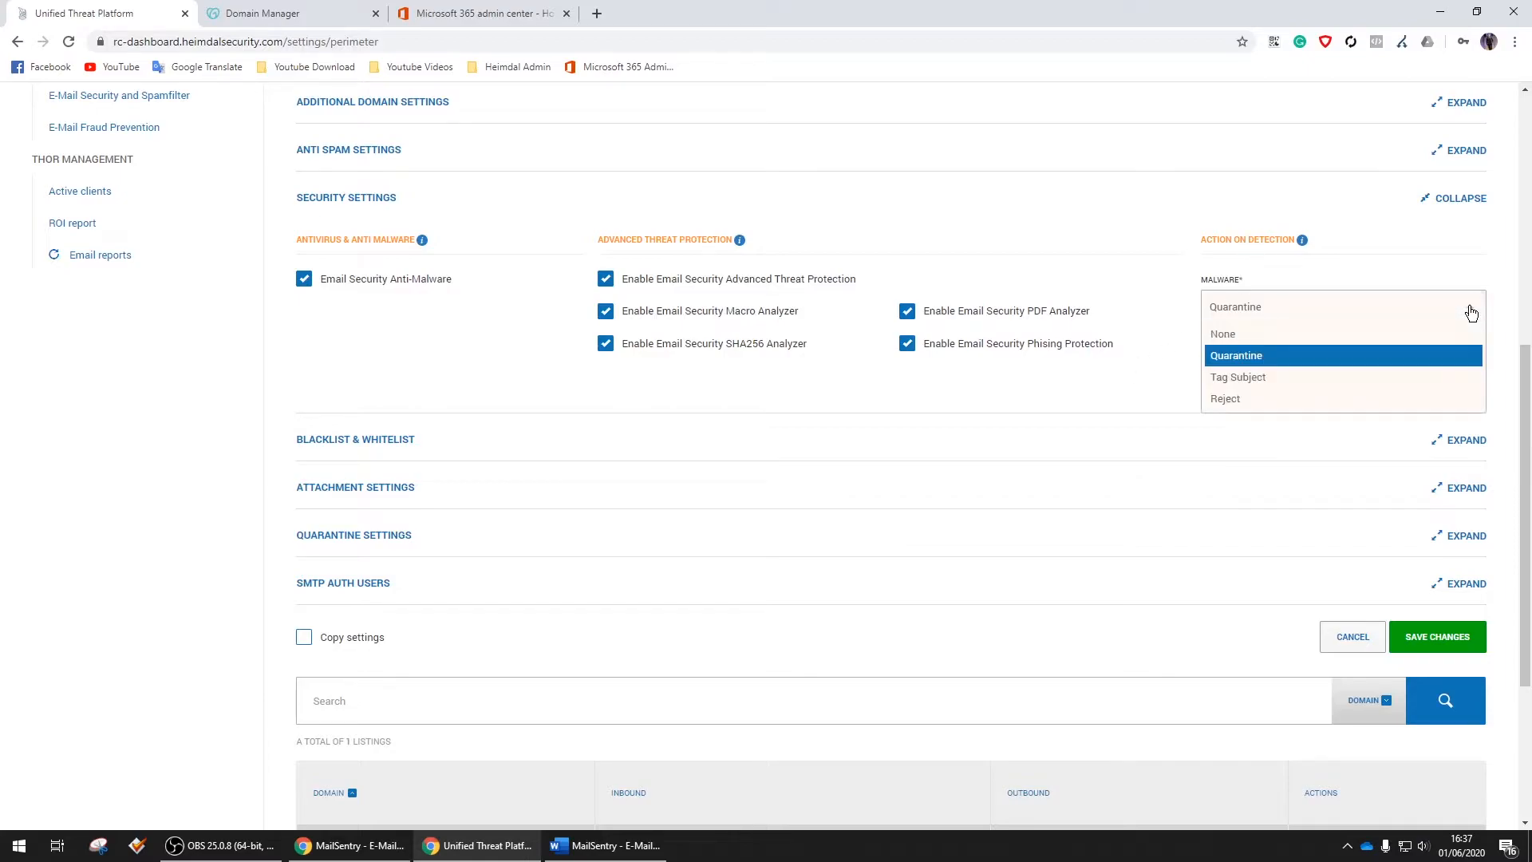
pyautogui.click(1471, 312)
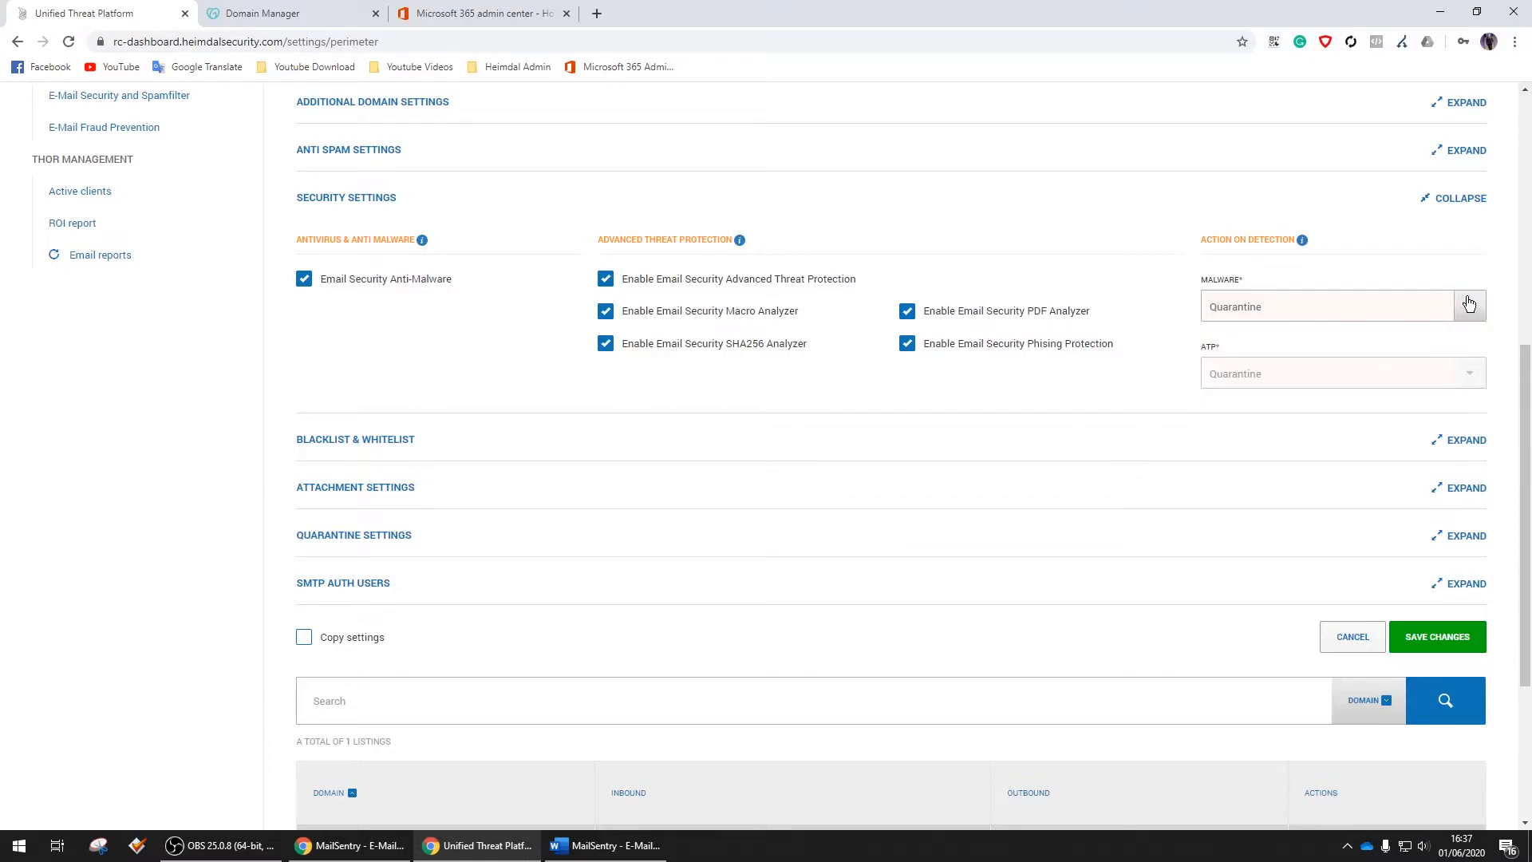
pyautogui.click(391, 438)
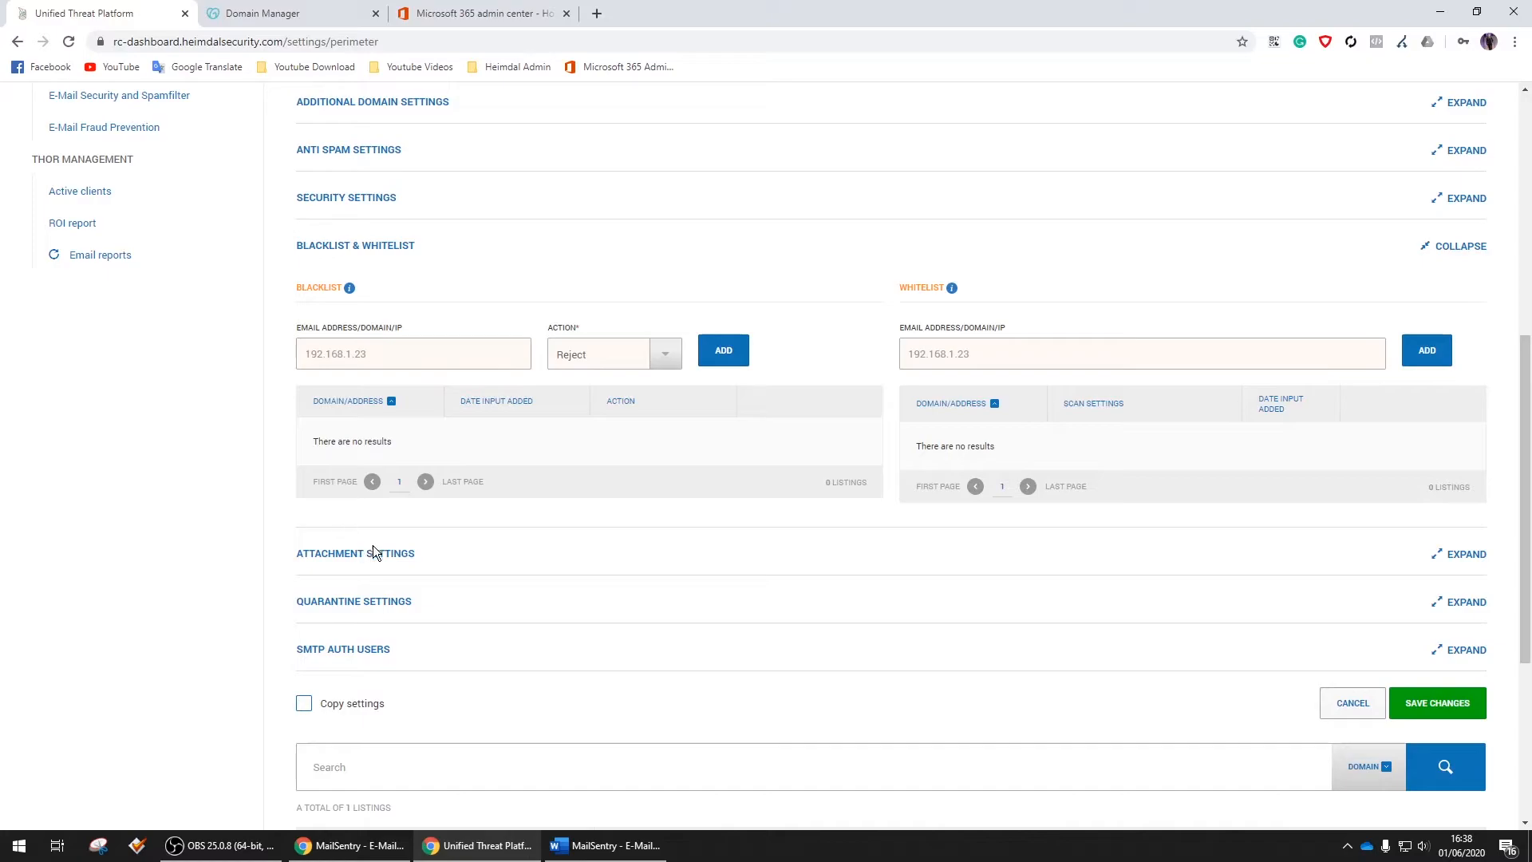
# Filter Executables and Password Protected Files attachments instead of Dangerous Files
pyautogui.click(399, 553)
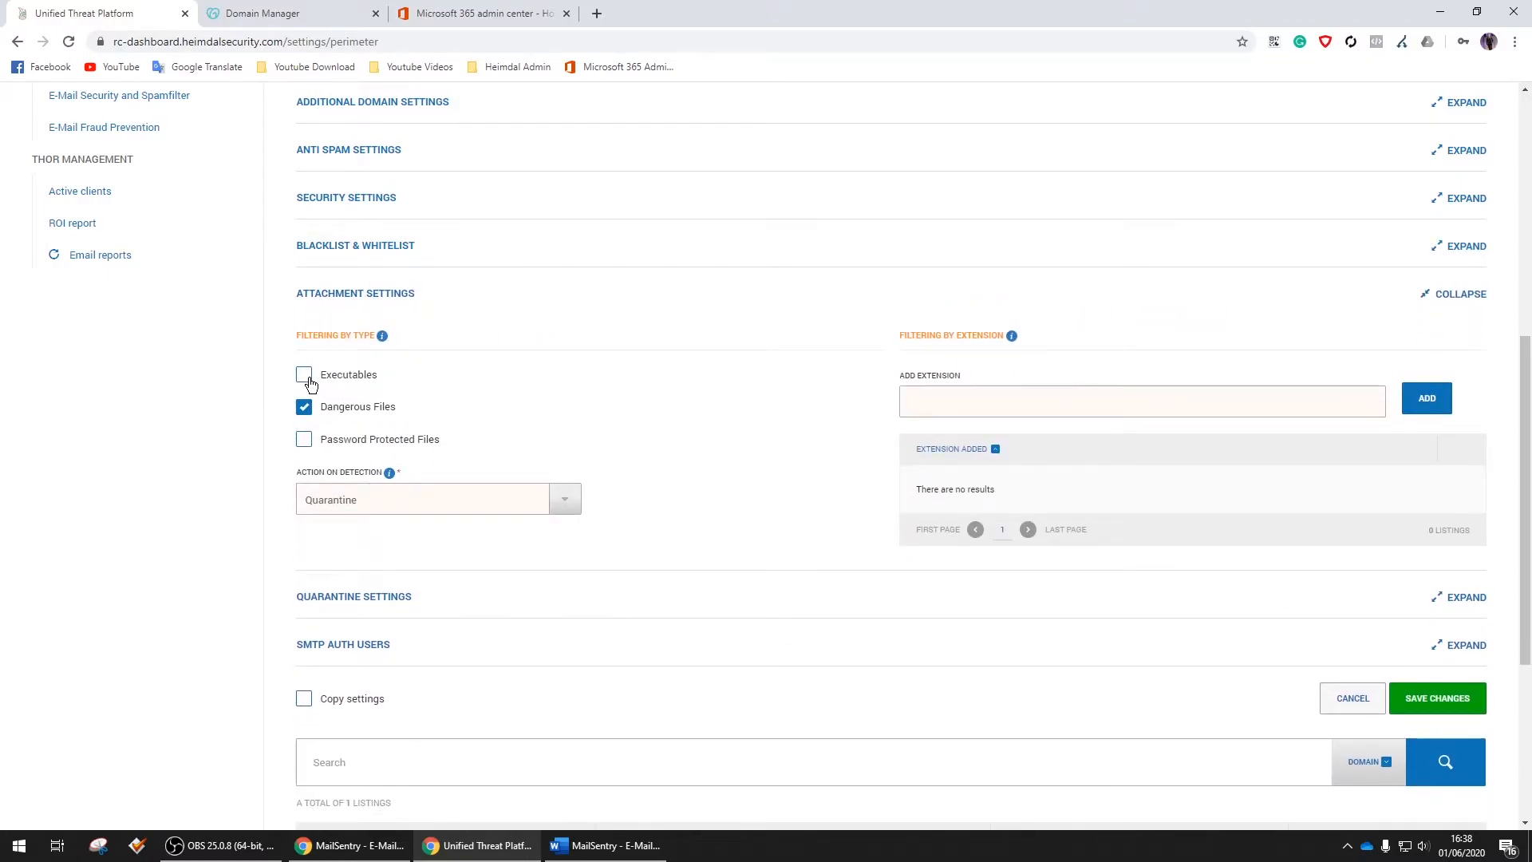
pyautogui.click(304, 409)
pyautogui.click(305, 439)
pyautogui.scroll(-2, 767, 343)
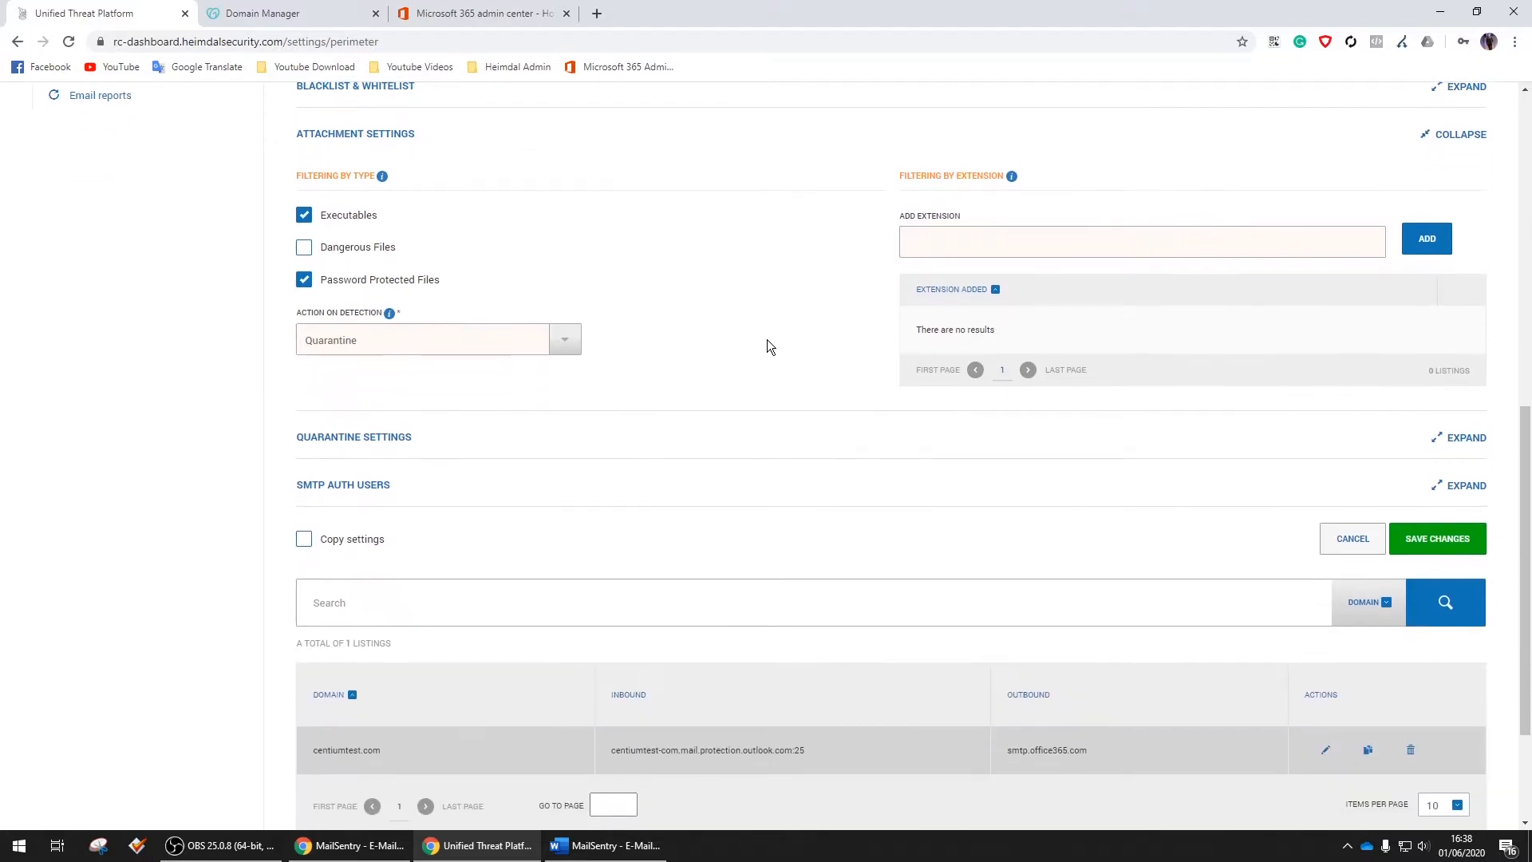
pyautogui.click(397, 438)
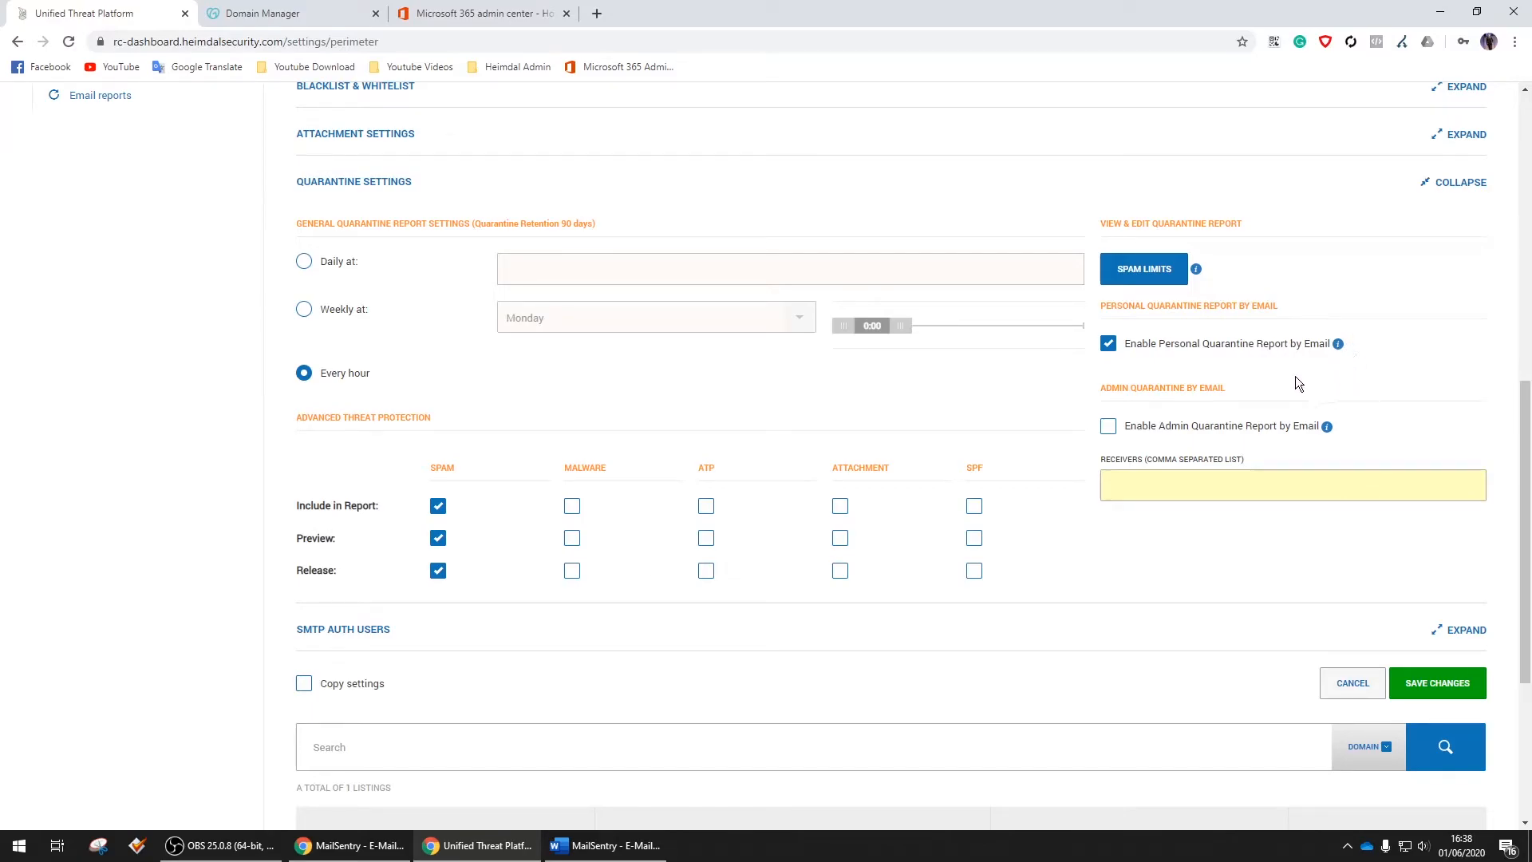
# Keep only the personal quarantine report on and enable report, preview and release for Malware
pyautogui.click(1109, 427)
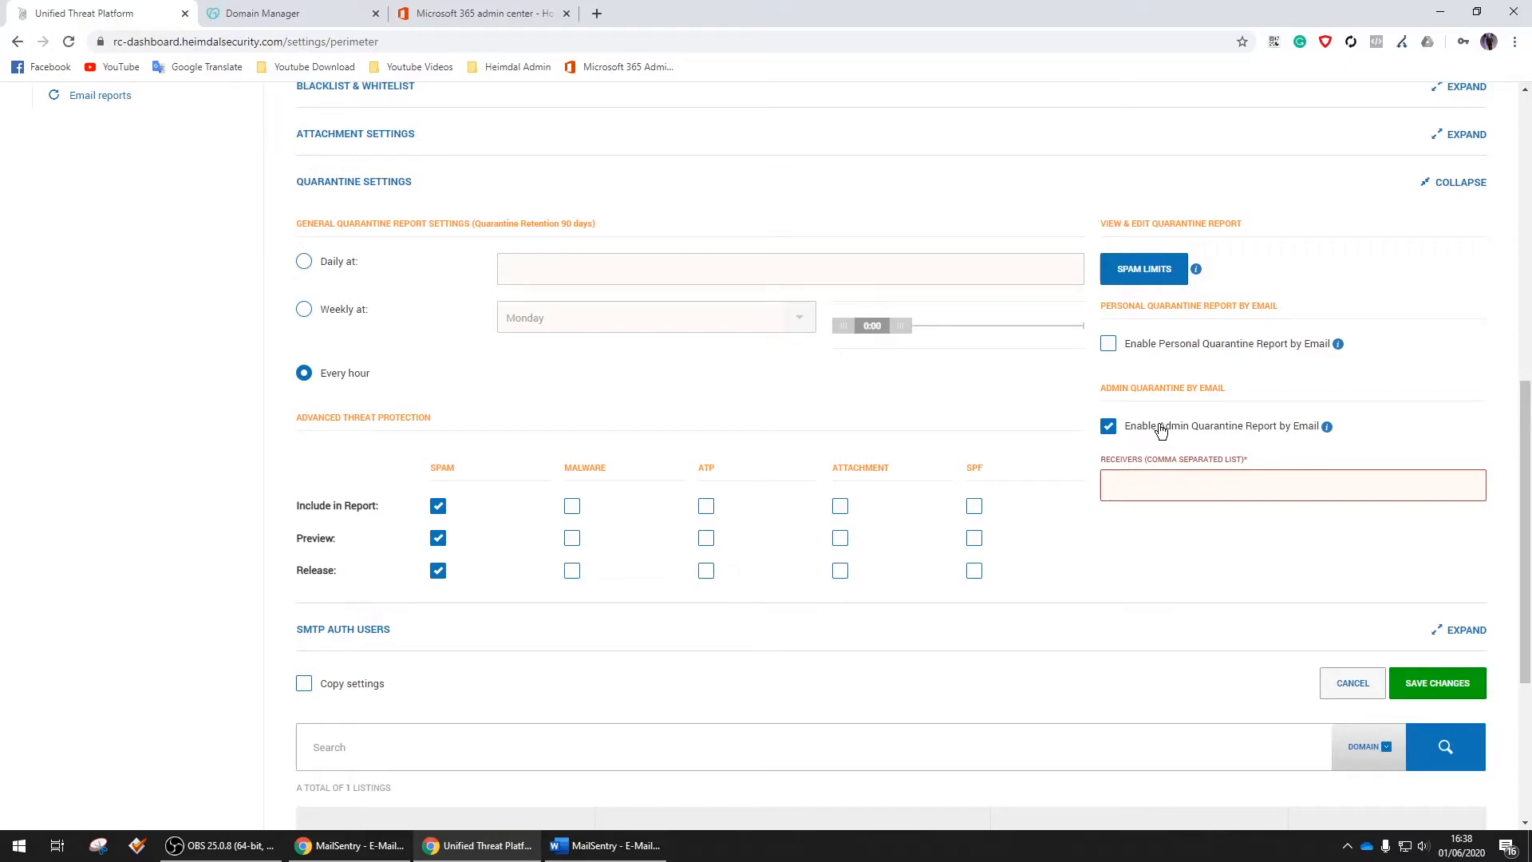
pyautogui.click(1162, 429)
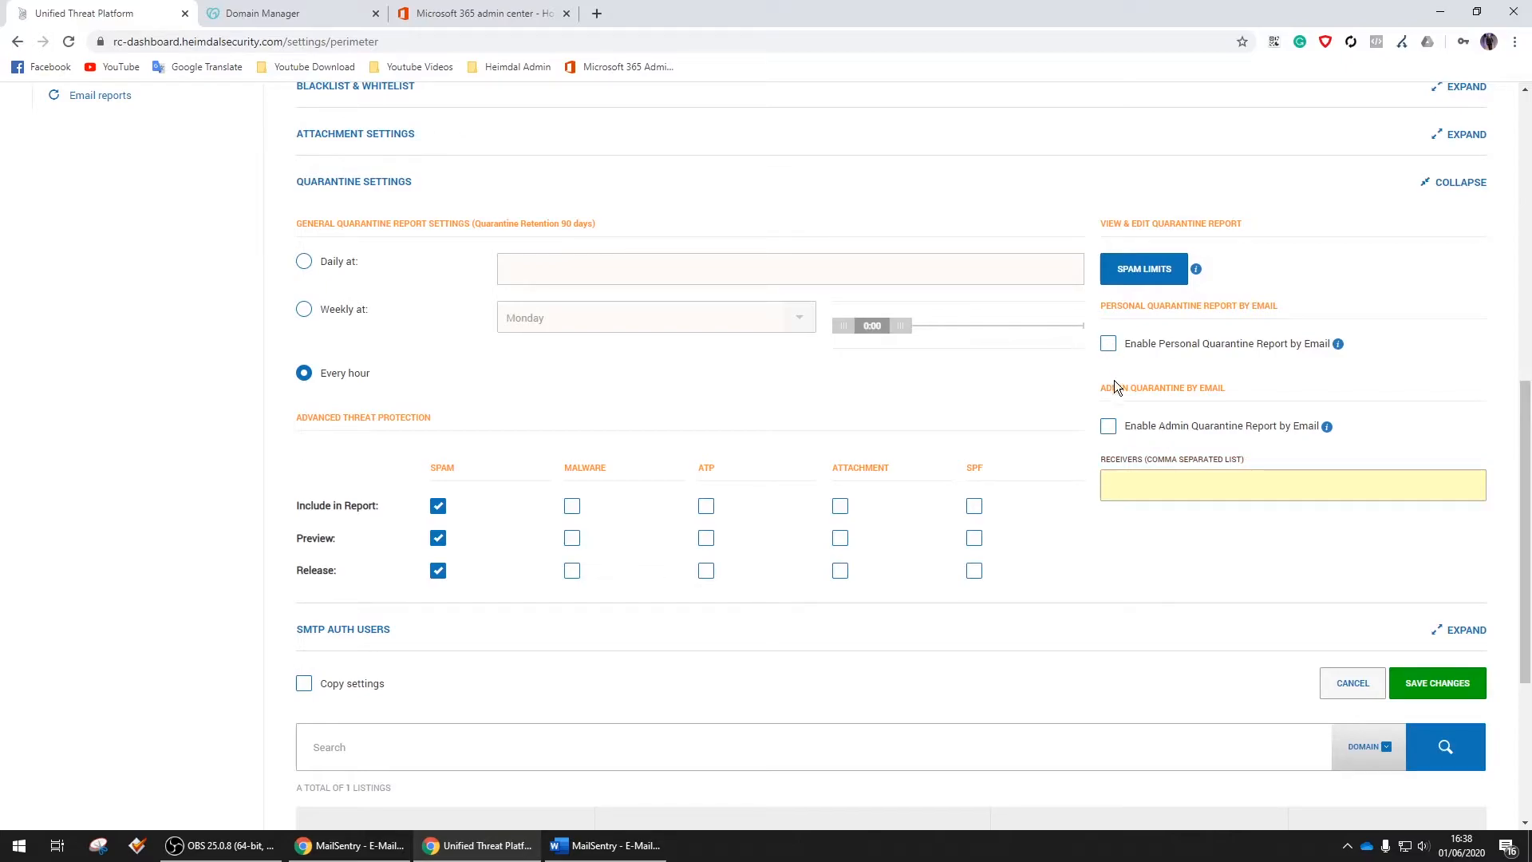
pyautogui.click(1109, 345)
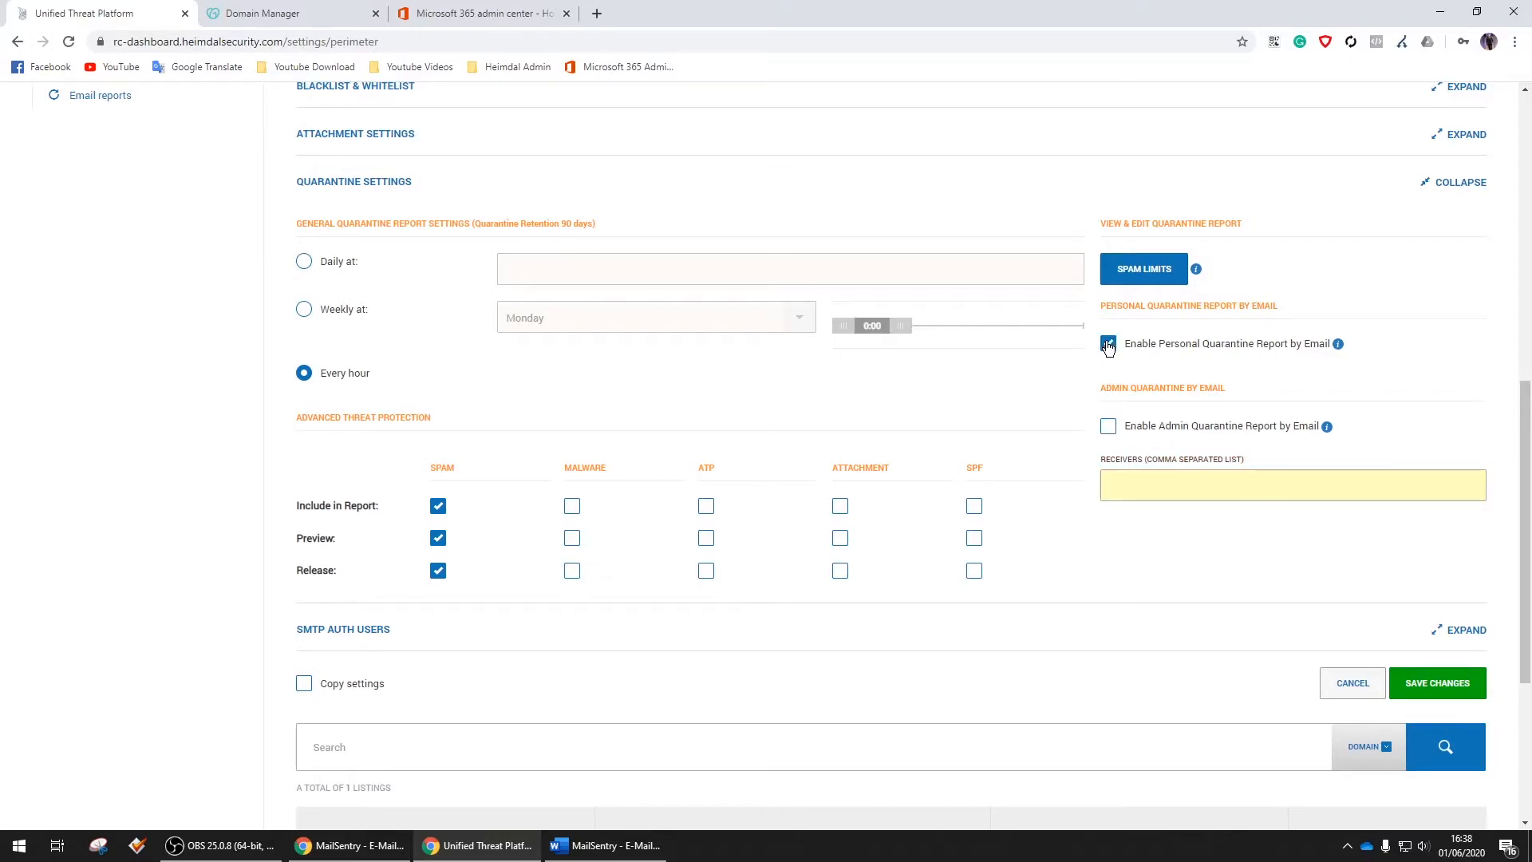
pyautogui.click(572, 508)
pyautogui.click(573, 538)
pyautogui.click(573, 571)
# Enable report inclusion, preview and release for ATP, Attachment and SPF quarantined mail
pyautogui.click(708, 506)
pyautogui.click(706, 571)
pyautogui.click(841, 506)
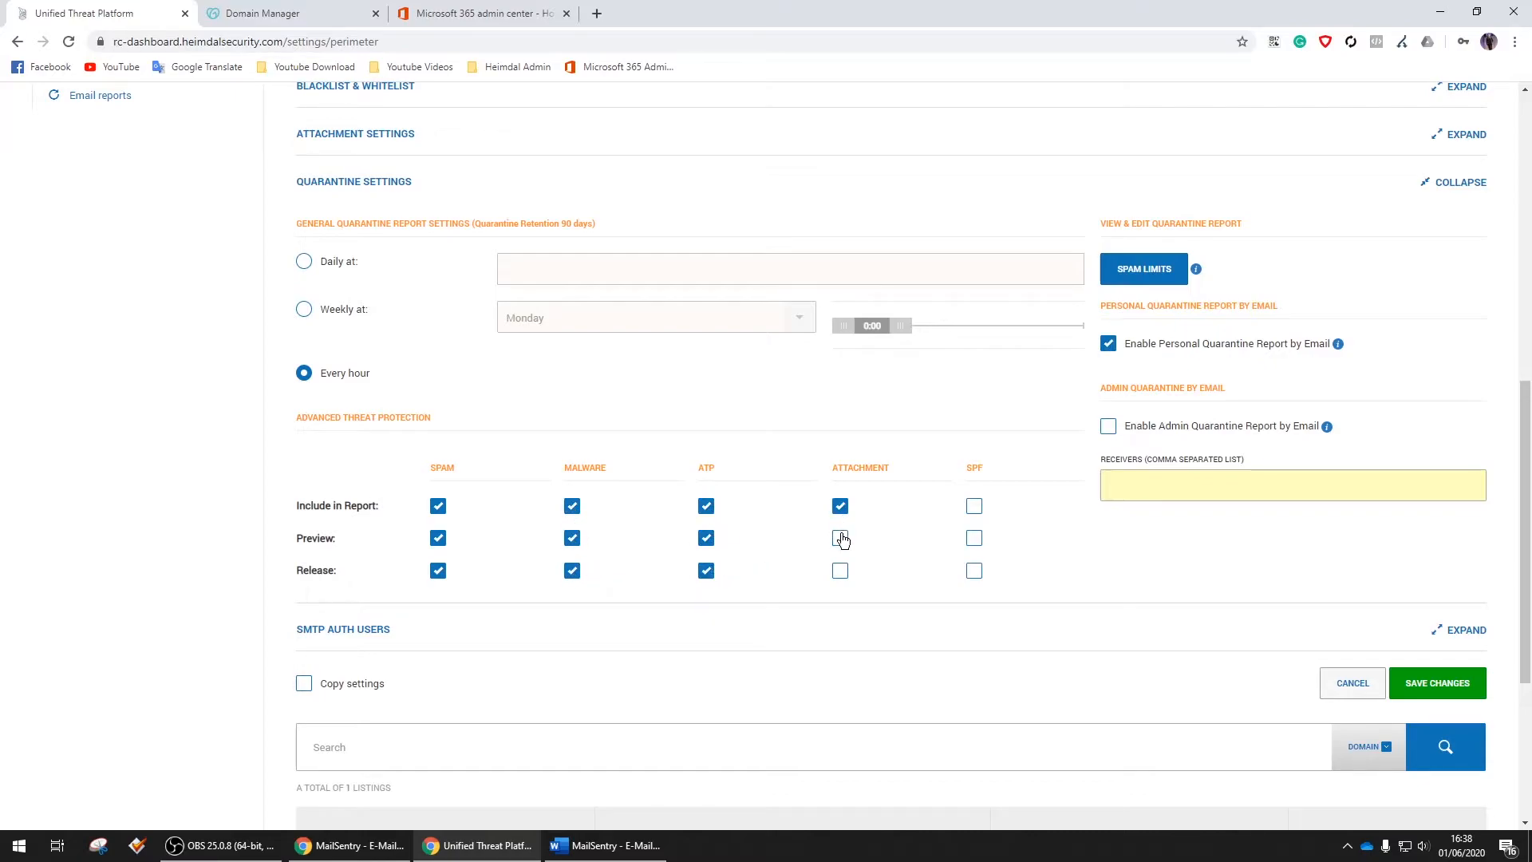
pyautogui.click(841, 570)
pyautogui.click(975, 506)
pyautogui.click(975, 538)
pyautogui.click(975, 571)
# Save the centiumtest.com quarantine settings, apply perimeter settings, and open the E-Mail Security and Spamfilter log
pyautogui.click(1448, 682)
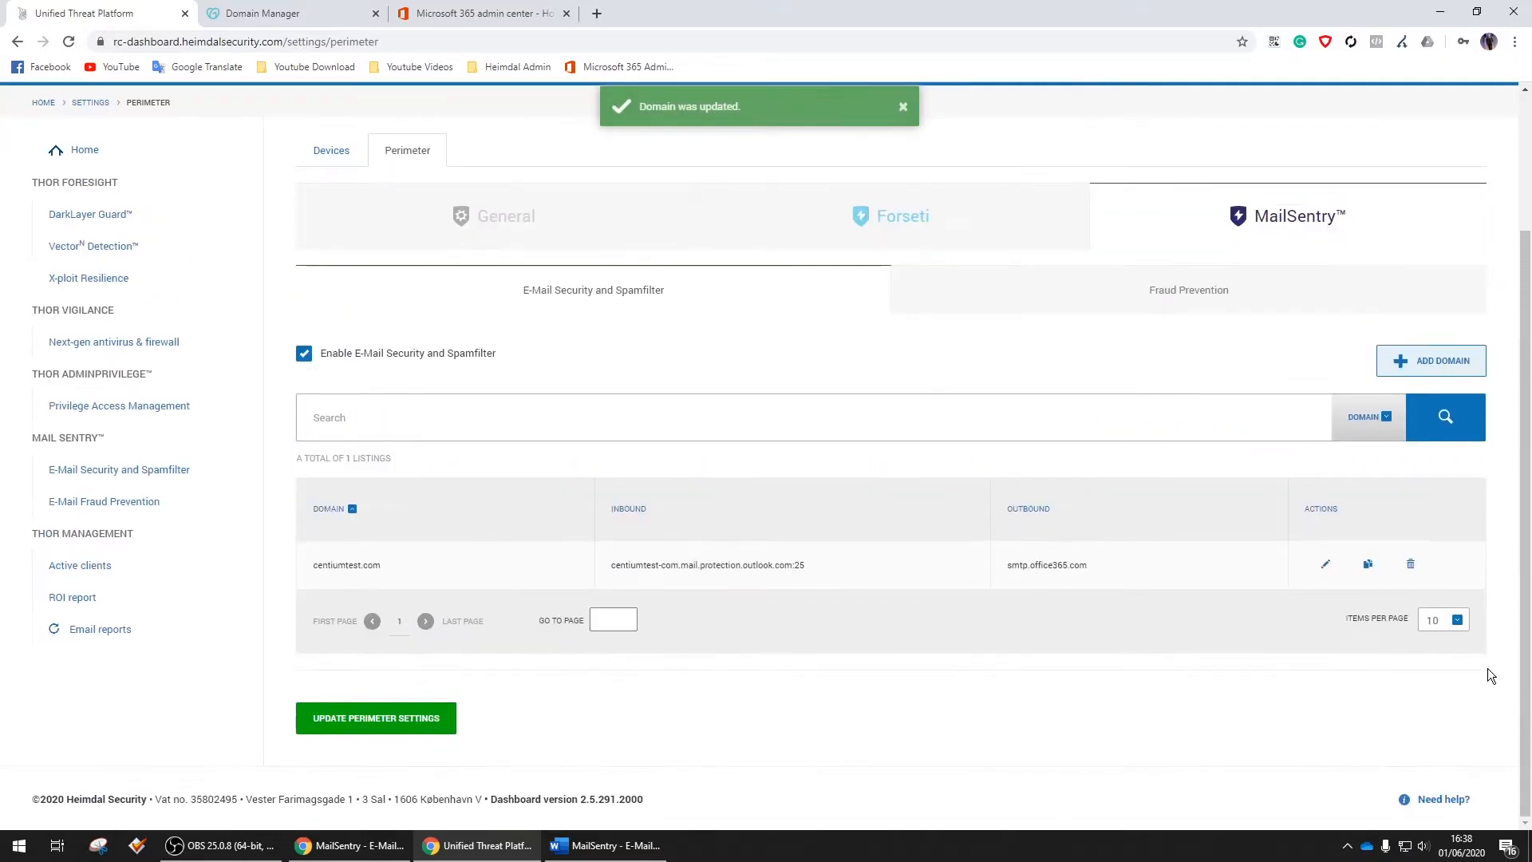
pyautogui.click(431, 718)
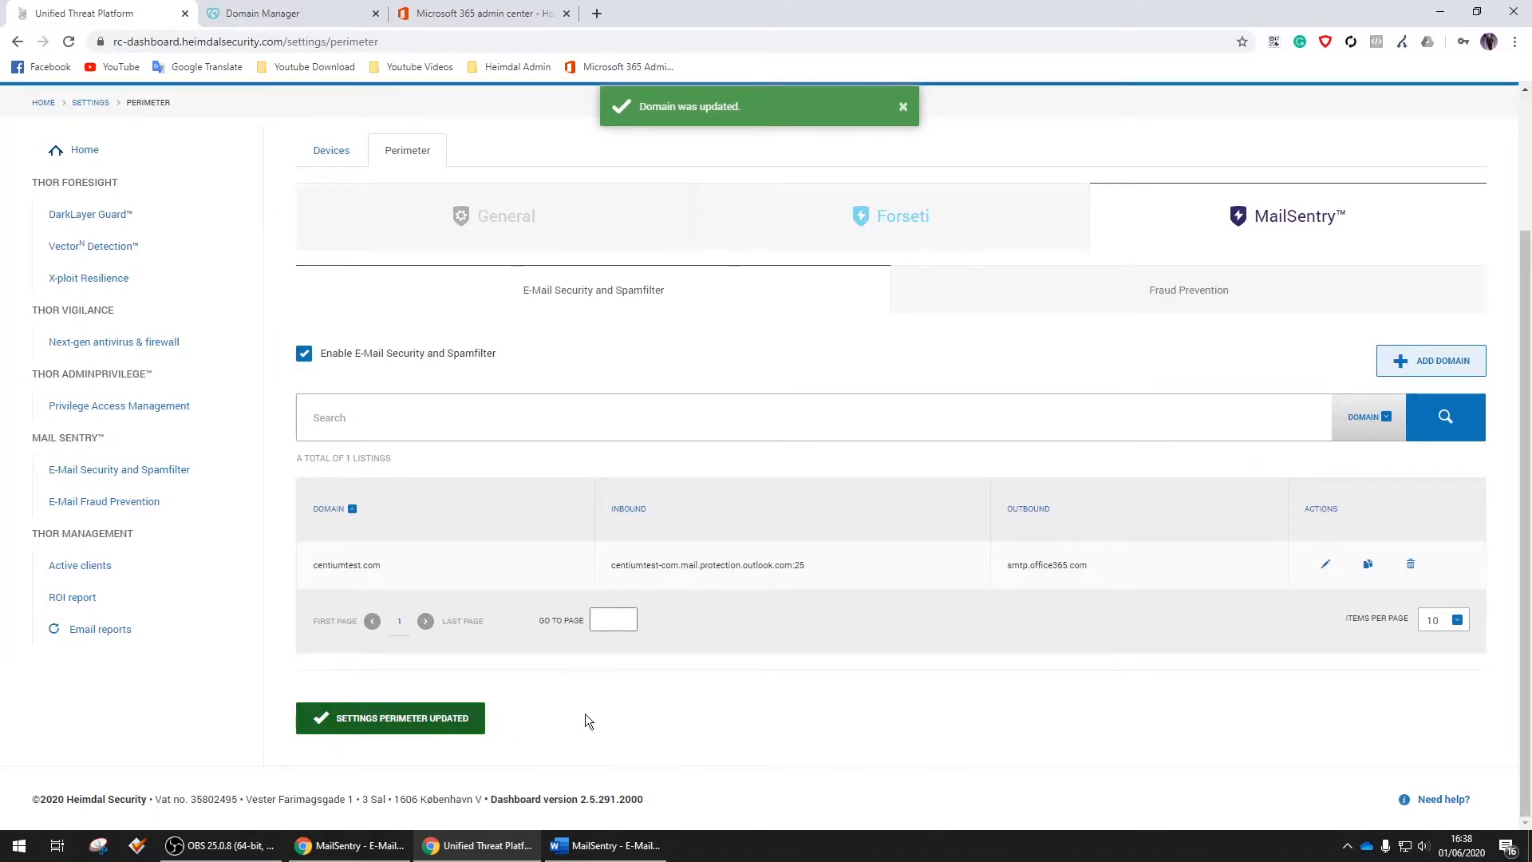
pyautogui.click(173, 471)
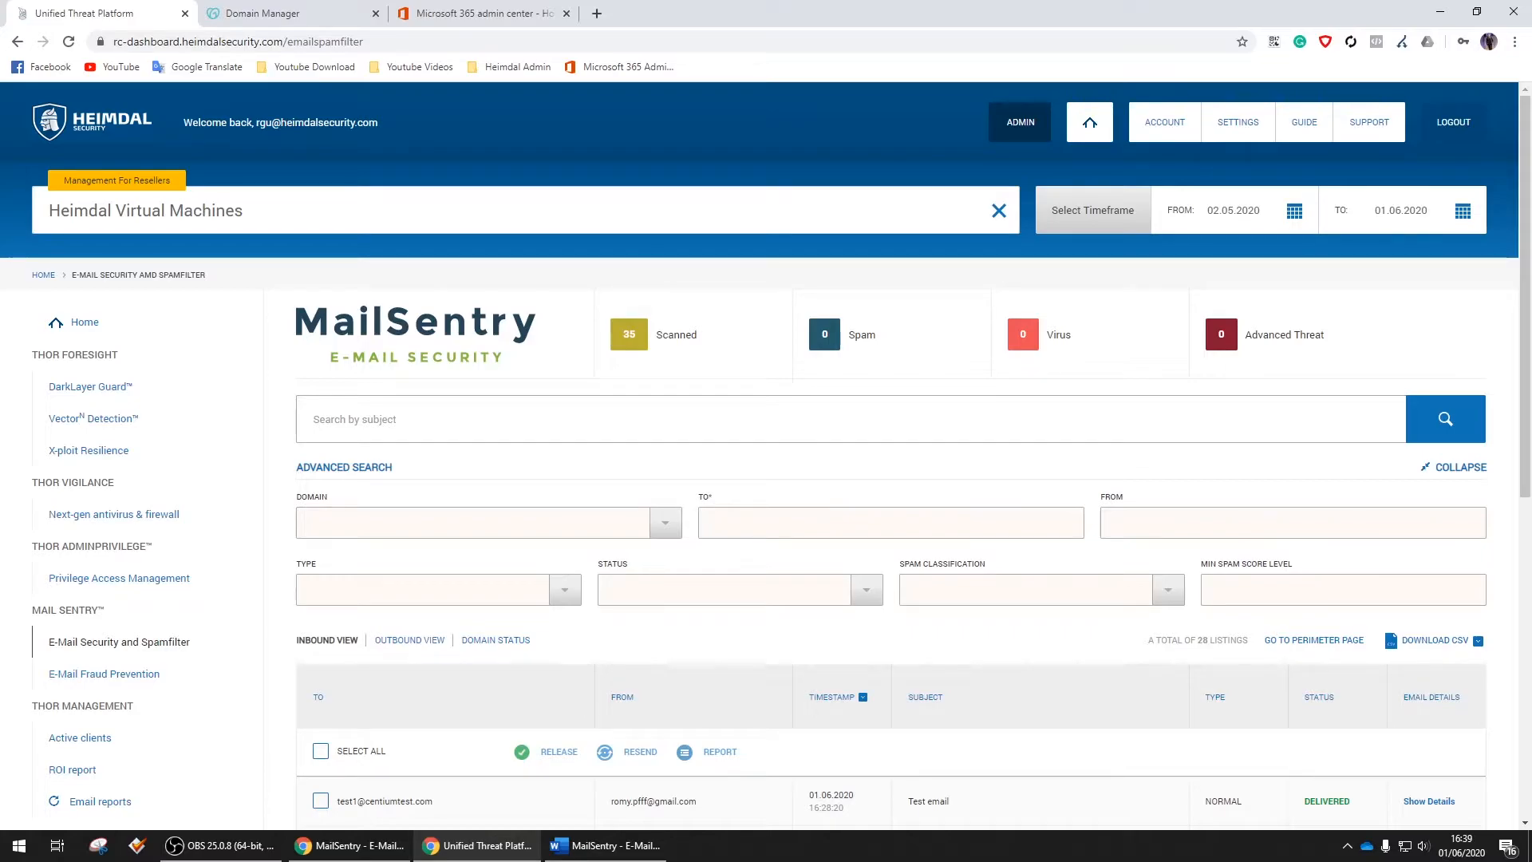
# Load Gmail in a new browser tab and start composing a new email
pyautogui.click(597, 13)
pyautogui.write('gmai')
pyautogui.press('Return')
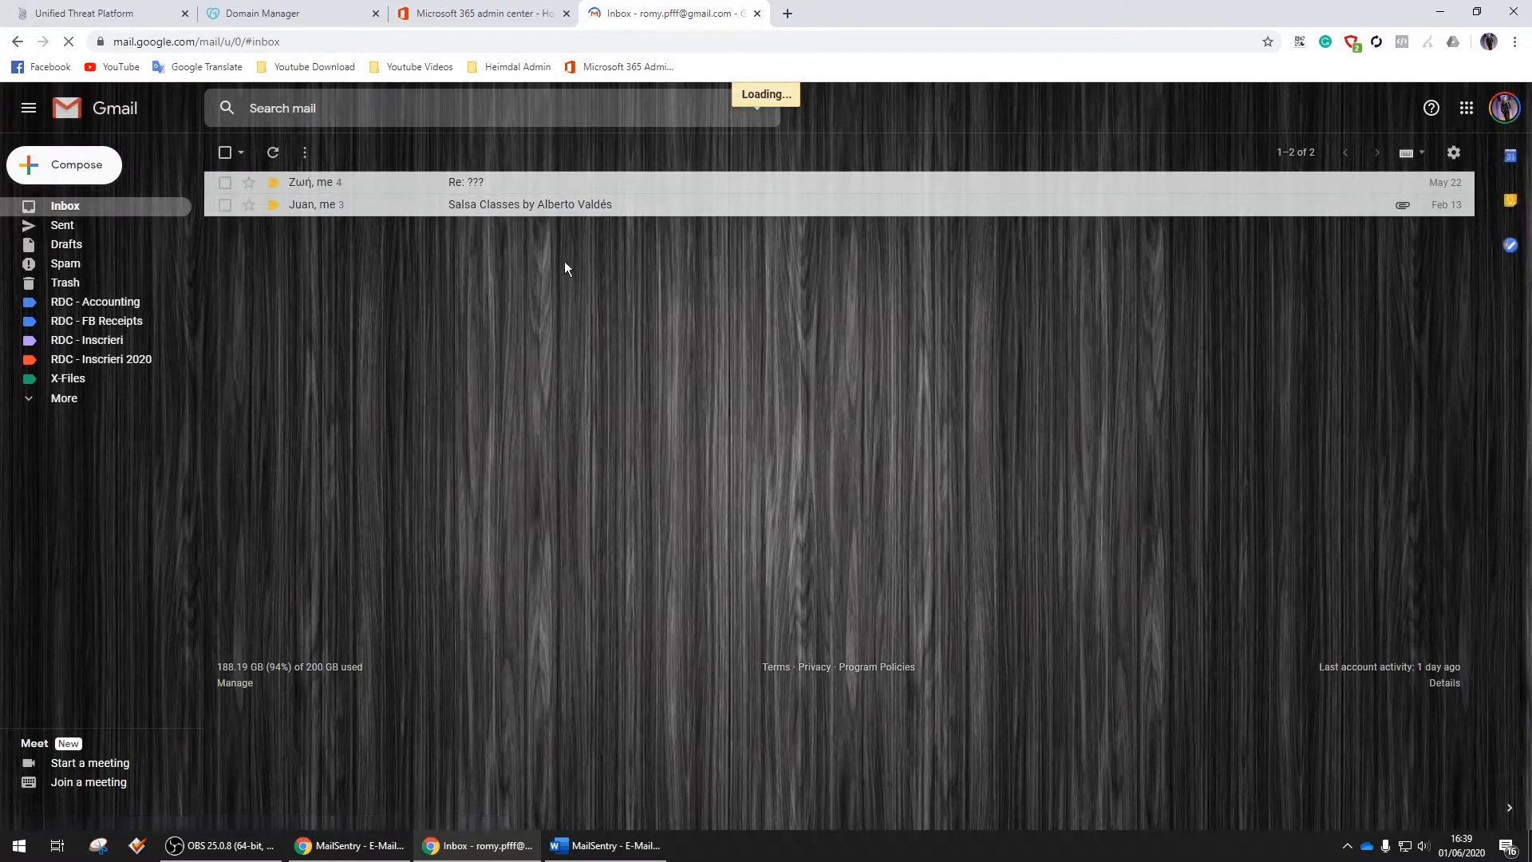
pyautogui.press('c')
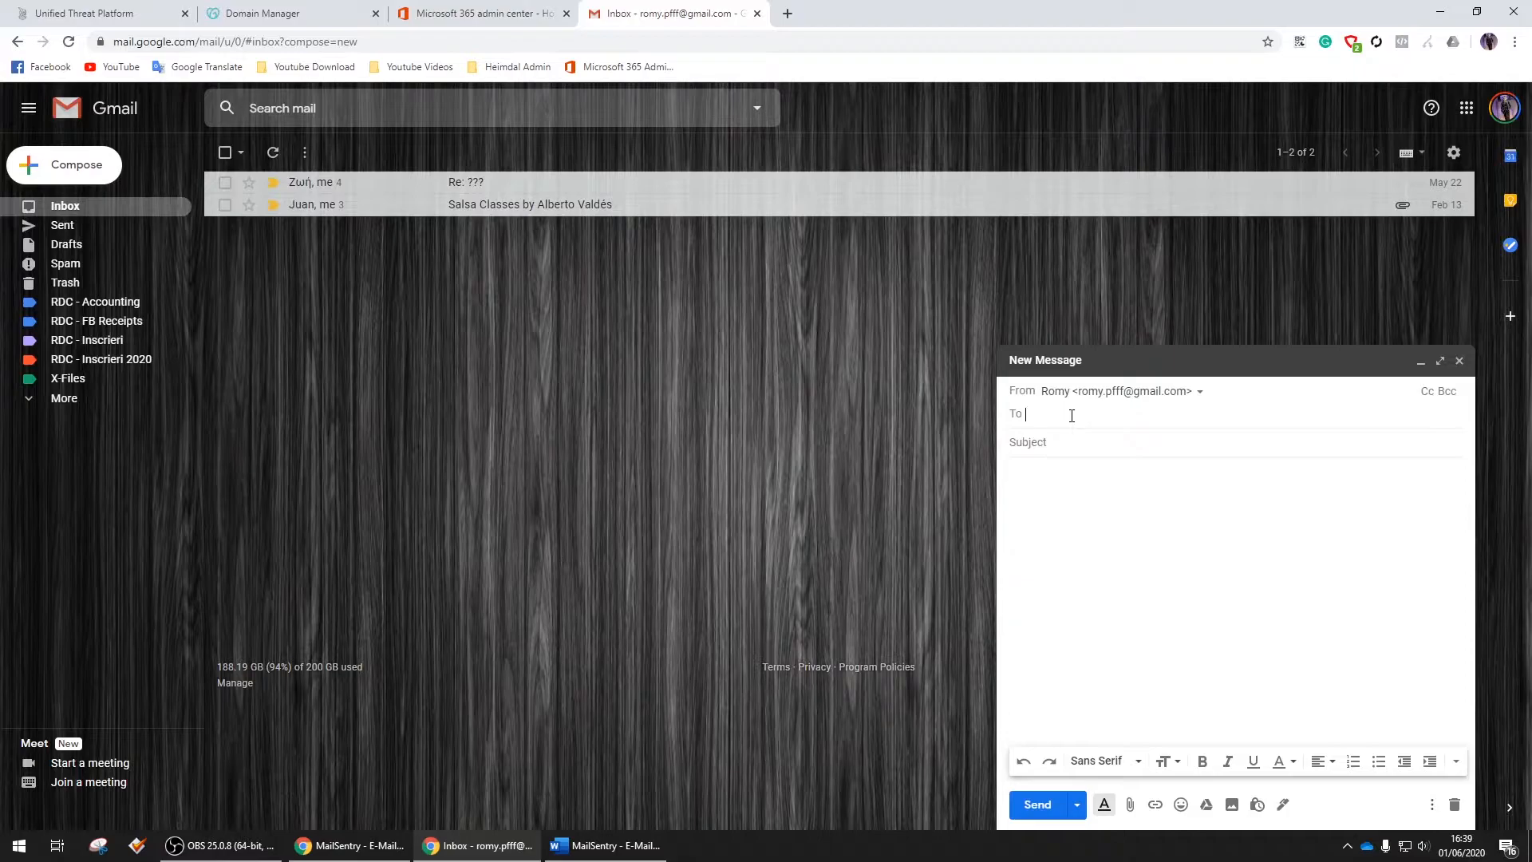
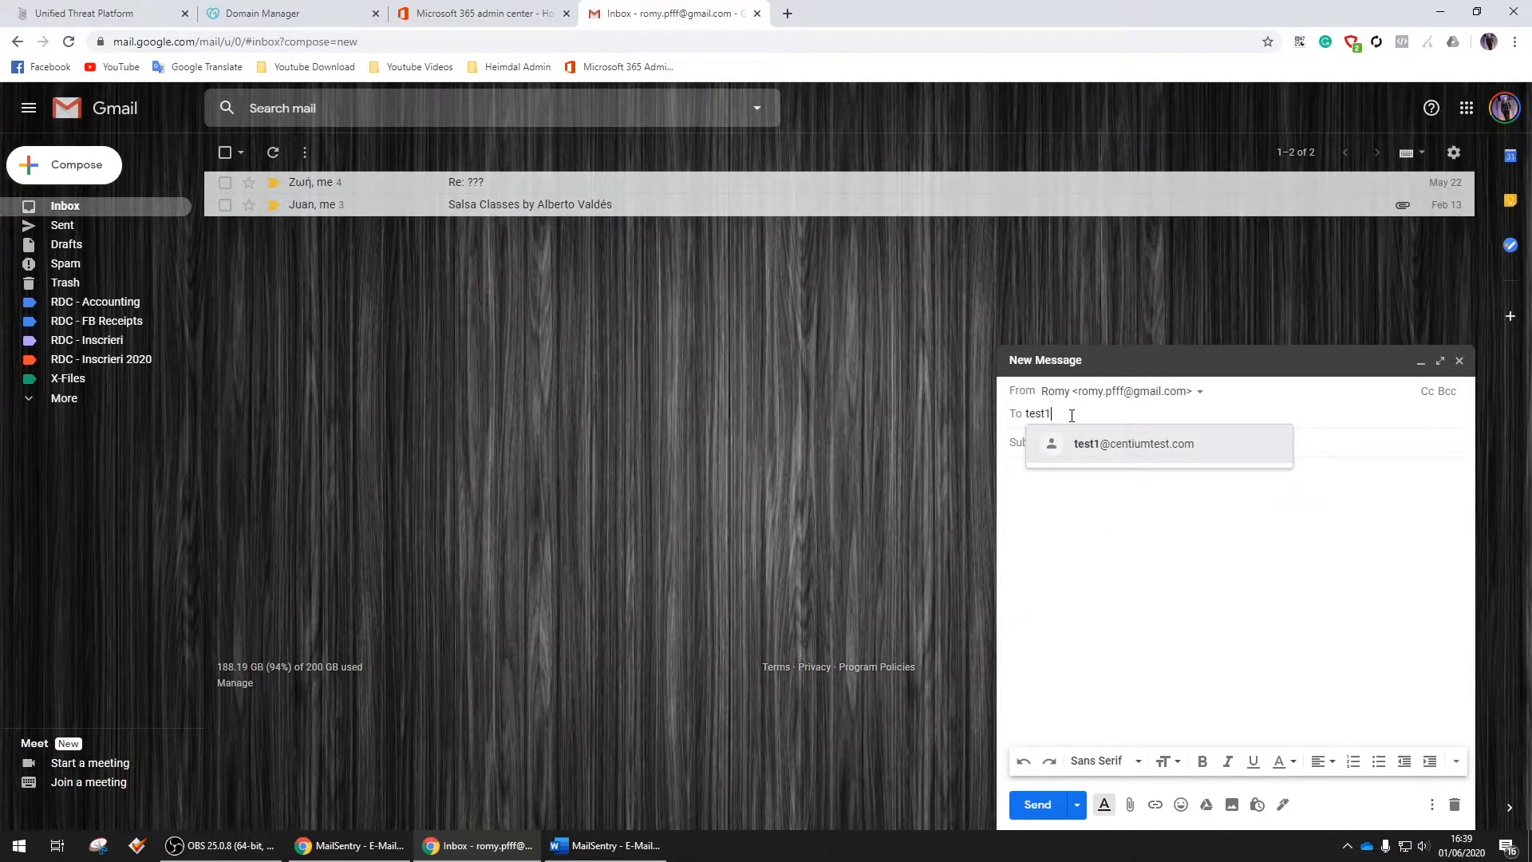
# Send the centiumtest.com test mailbox an email with subject and body 'Test MAILSENTRY'
pyautogui.click(1177, 444)
pyautogui.click(1075, 449)
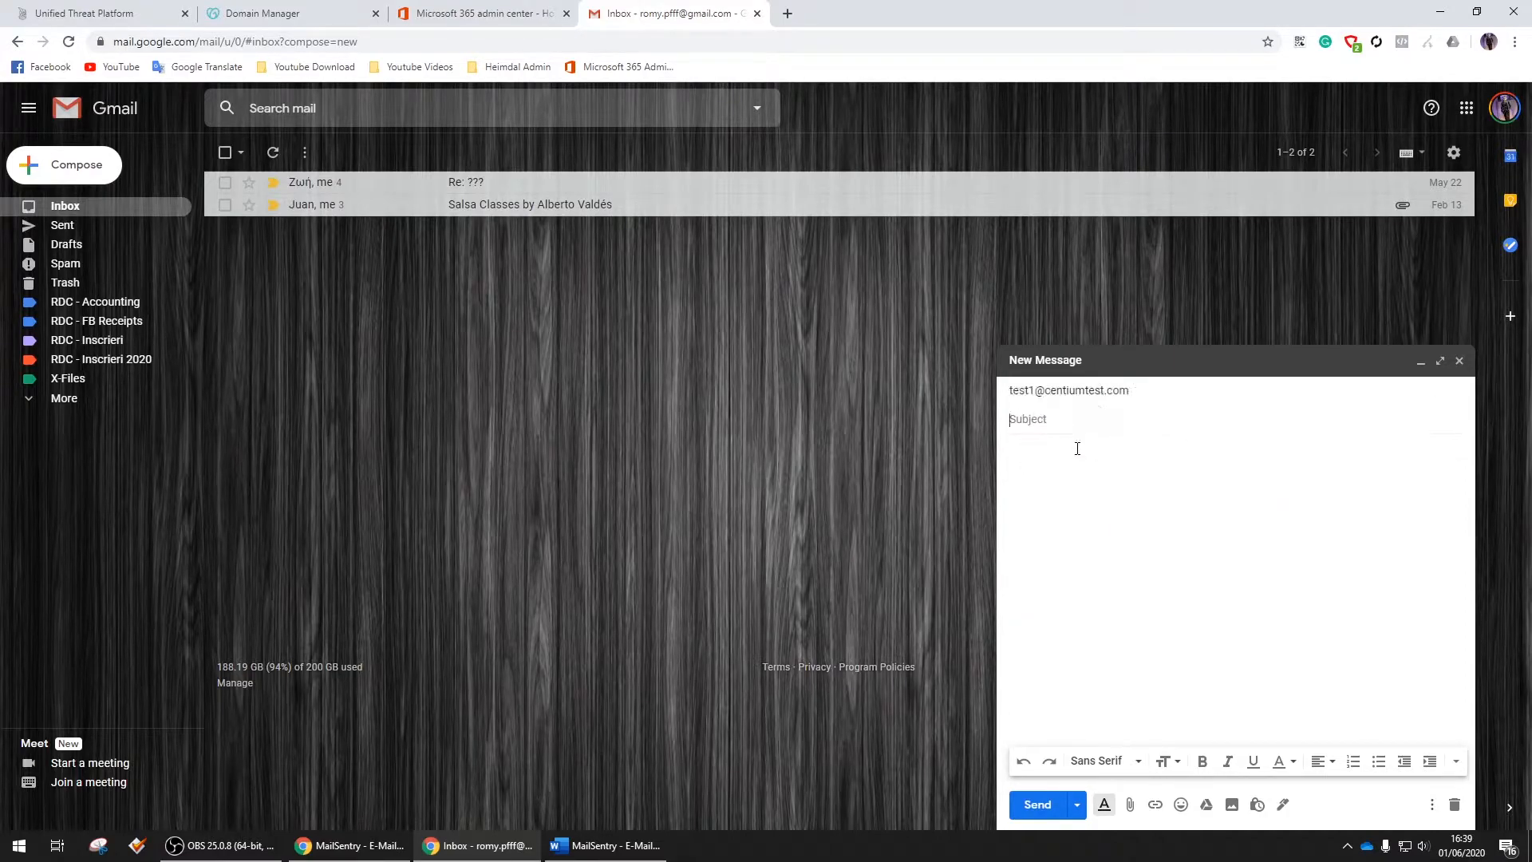
pyautogui.write('Te')
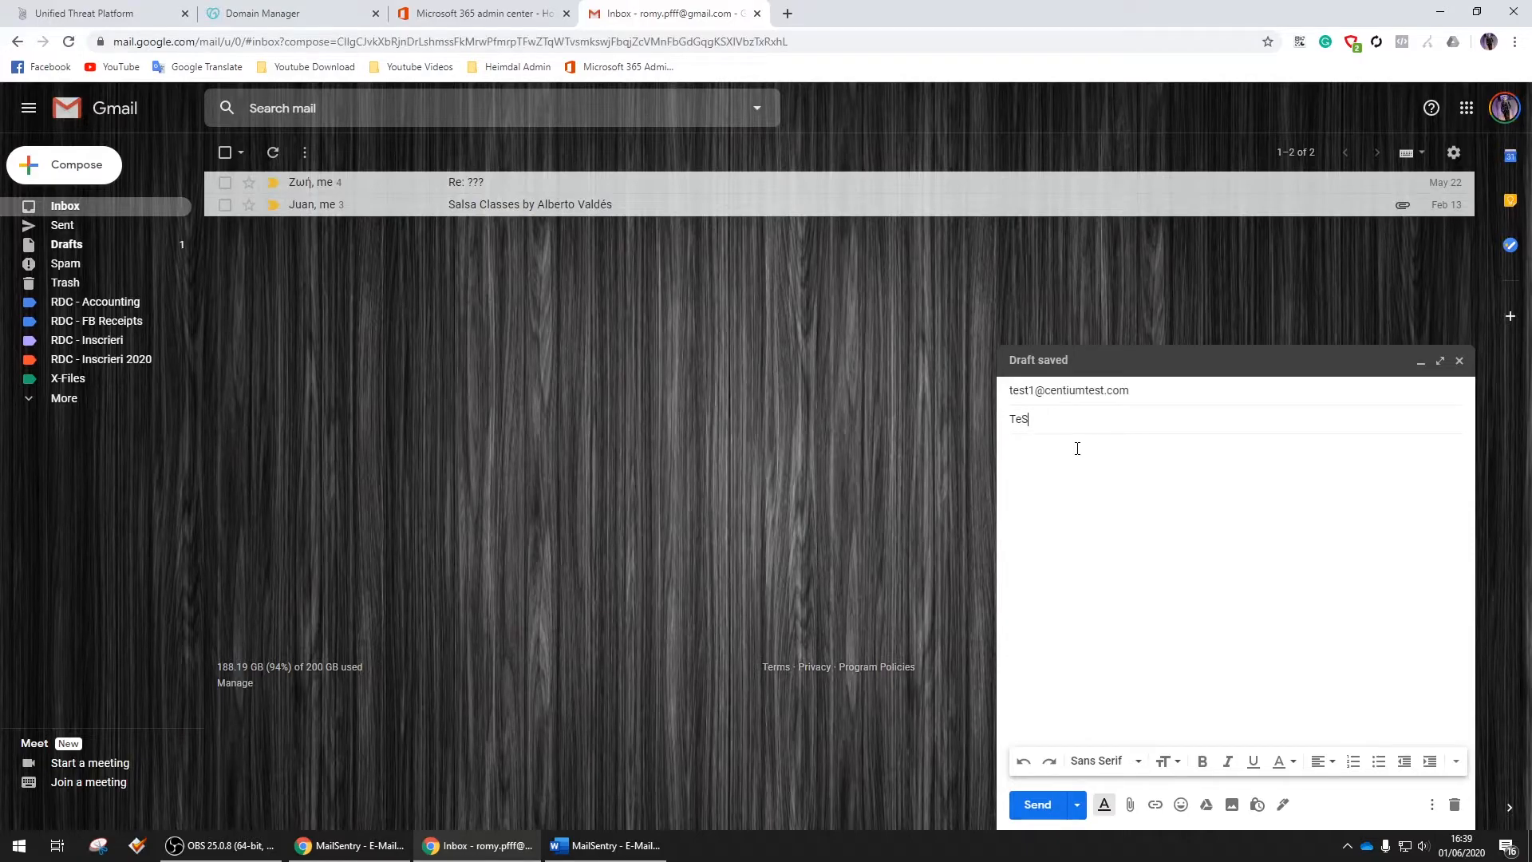
pyautogui.write('st MAILSENTRY')
pyautogui.hotkey('ctrl', 'a')
pyautogui.hotkey('ctrl', 'c')
pyautogui.click(1130, 498)
pyautogui.hotkey('ctrl', 'v')
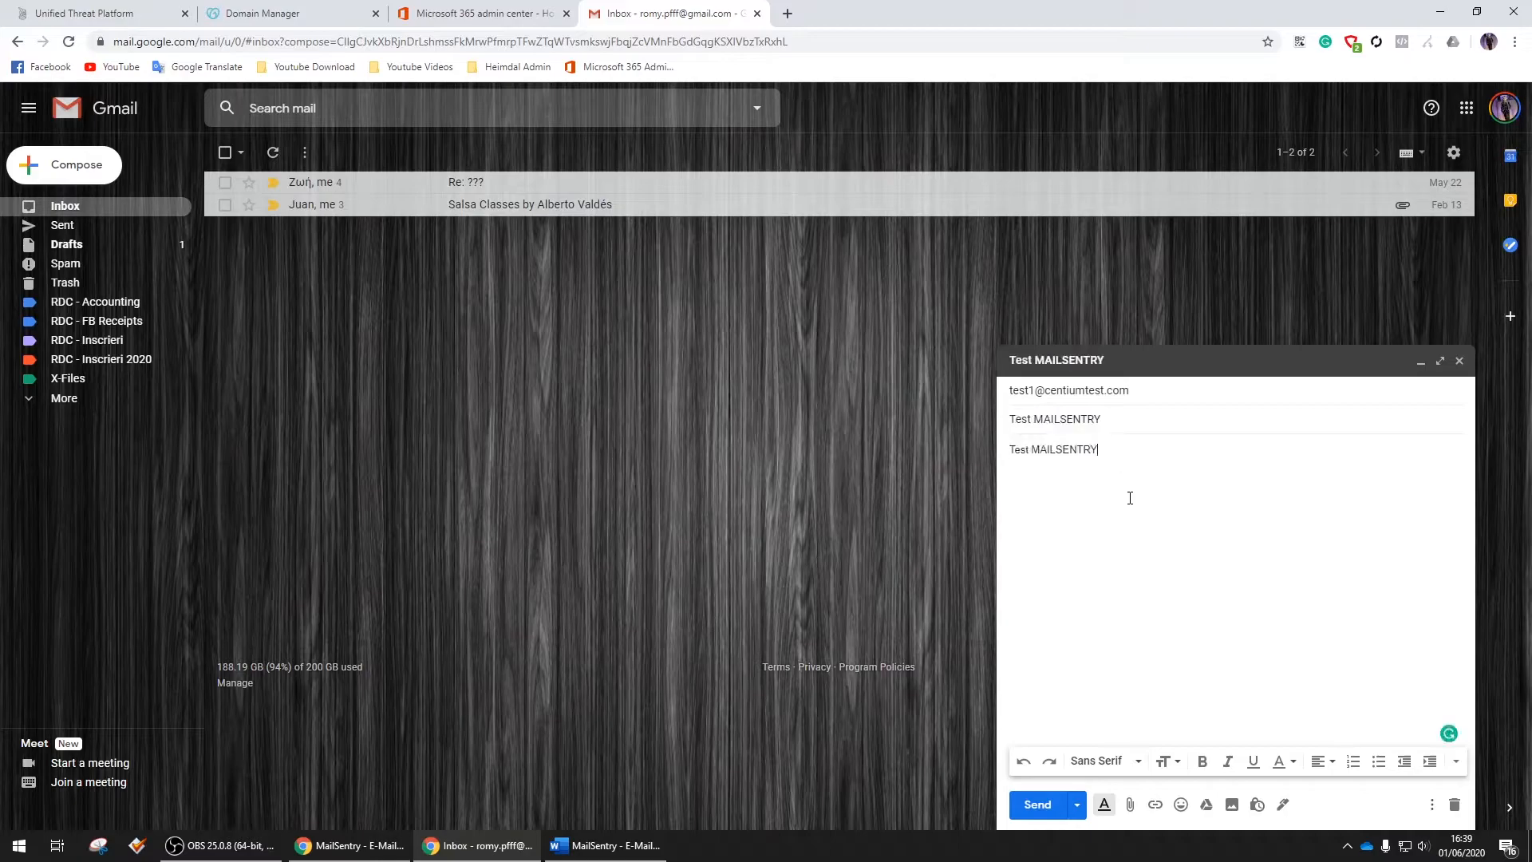
pyautogui.click(1039, 806)
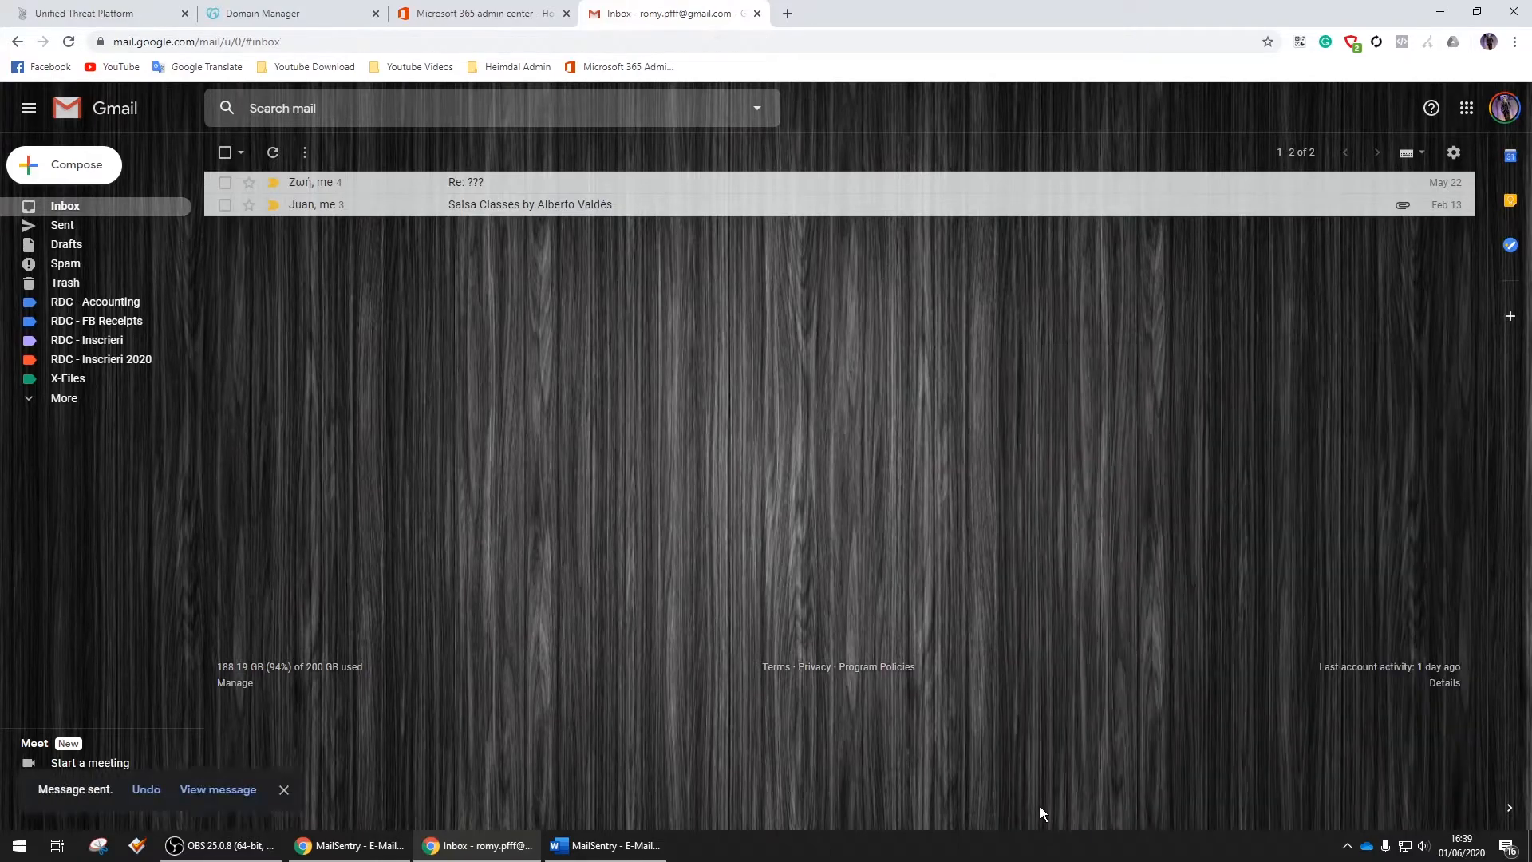
# Back in the MailSentry dashboard, refresh the inbound email listing twice to find the new message
pyautogui.click(84, 13)
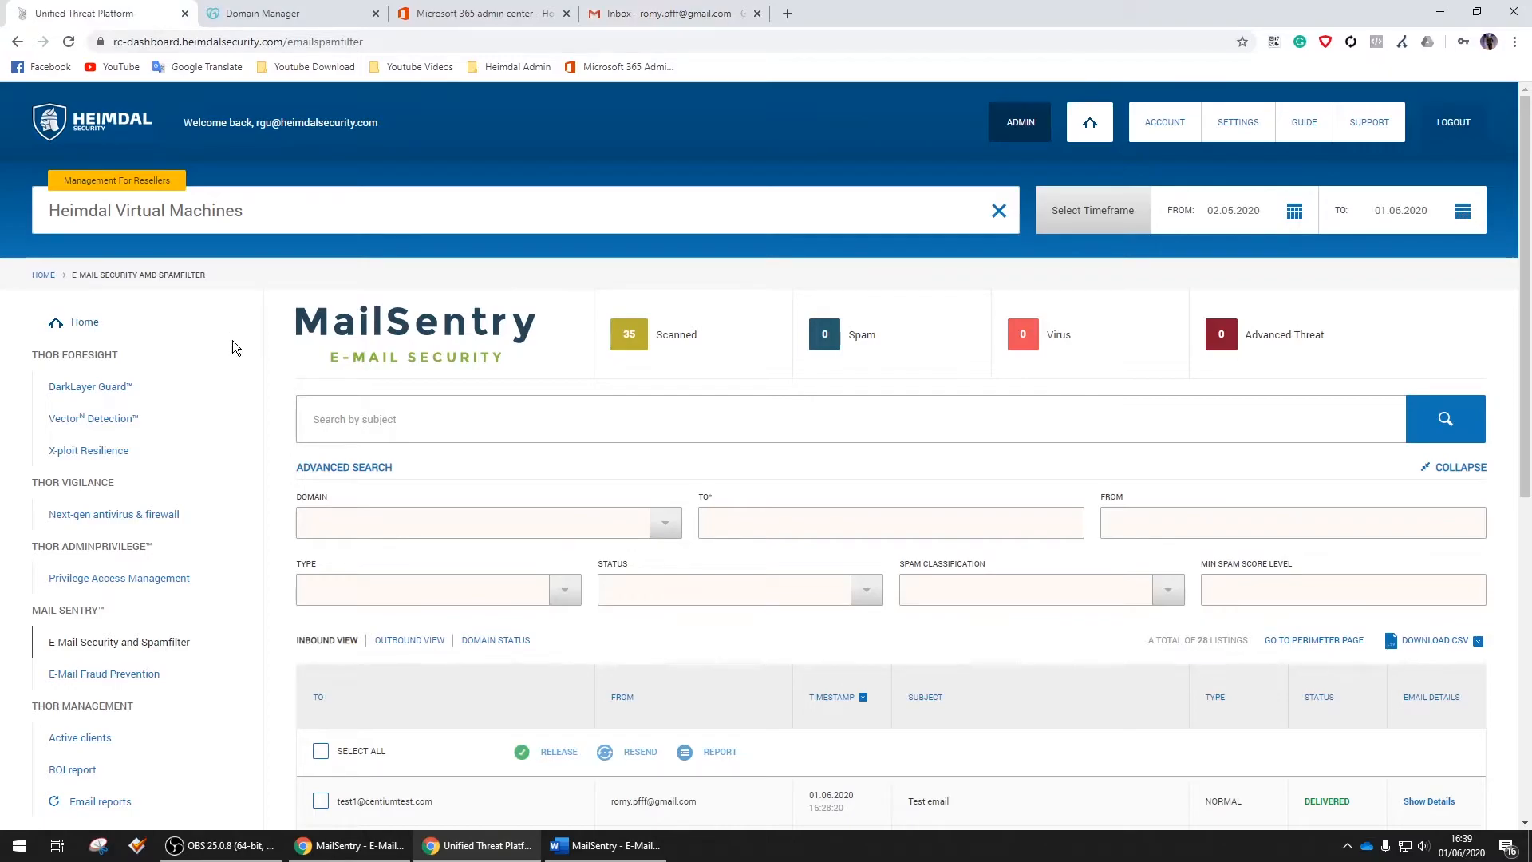
pyautogui.scroll(-6, 227, 348)
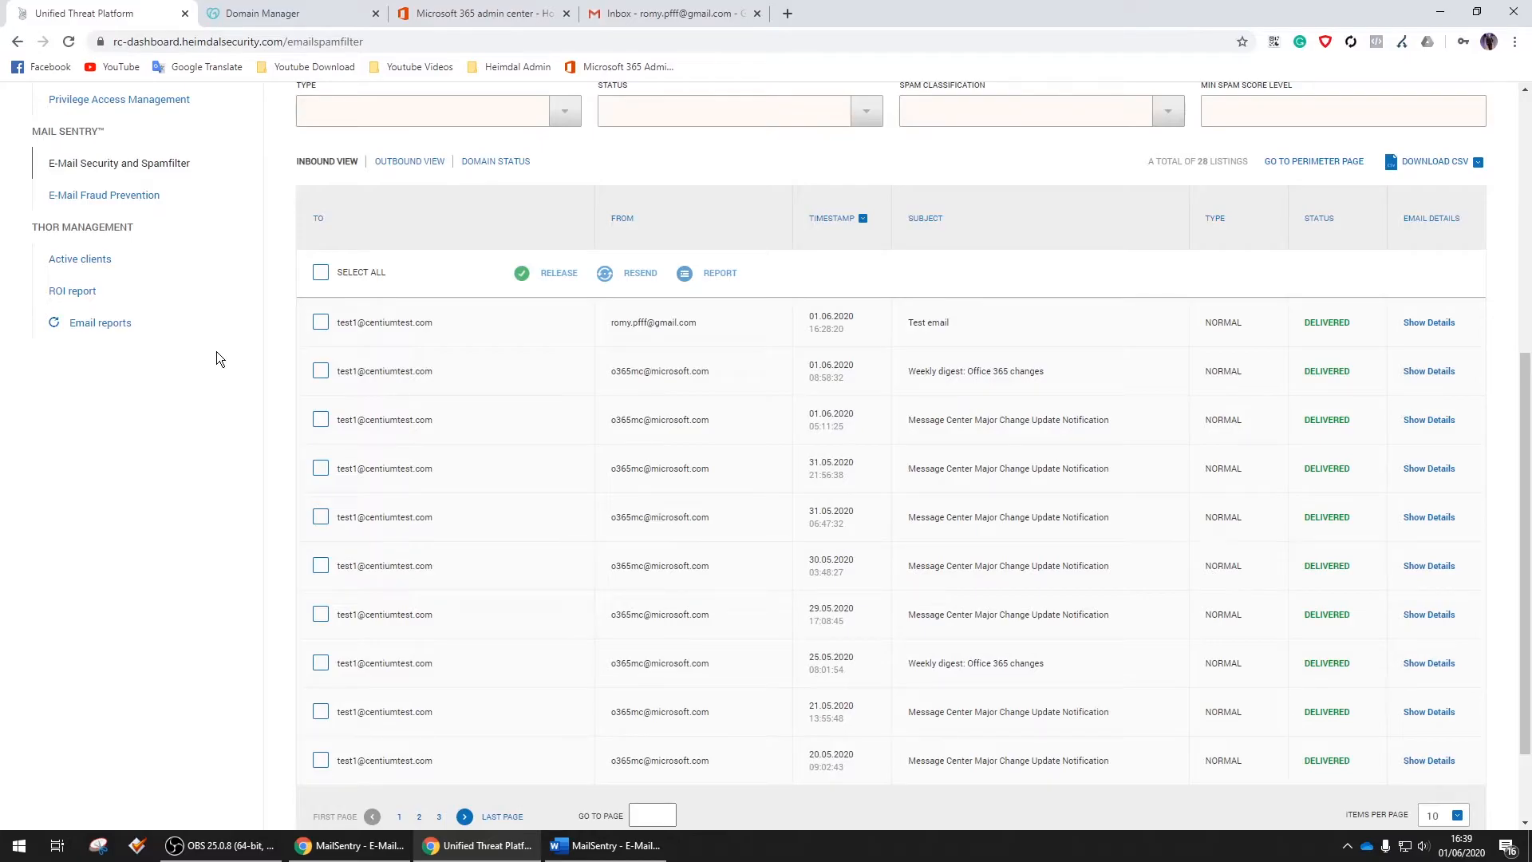
pyautogui.scroll(3, 217, 358)
pyautogui.scroll(3, 226, 355)
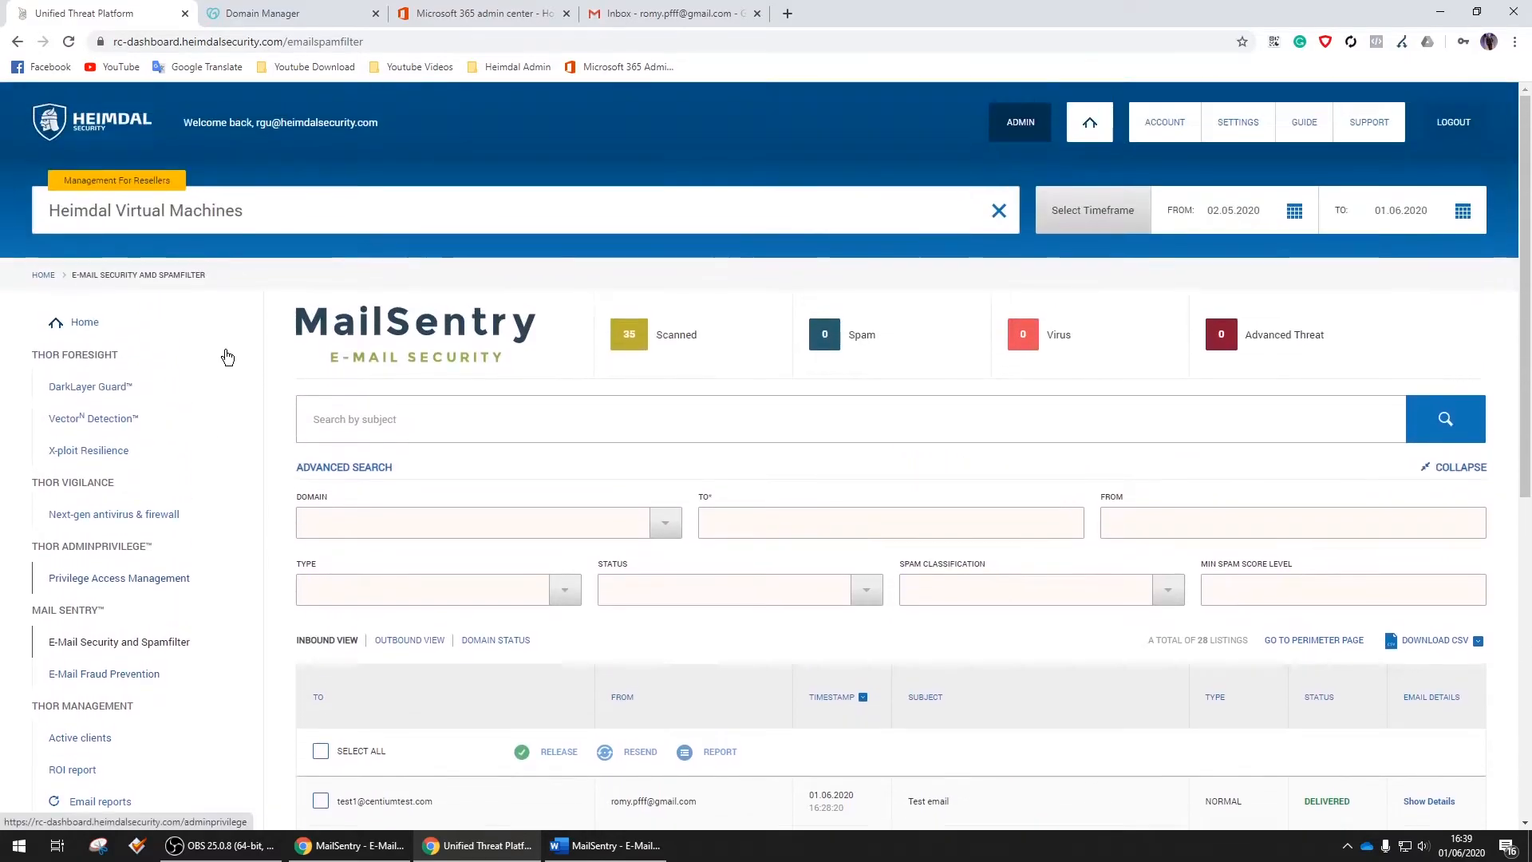
pyautogui.click(1452, 420)
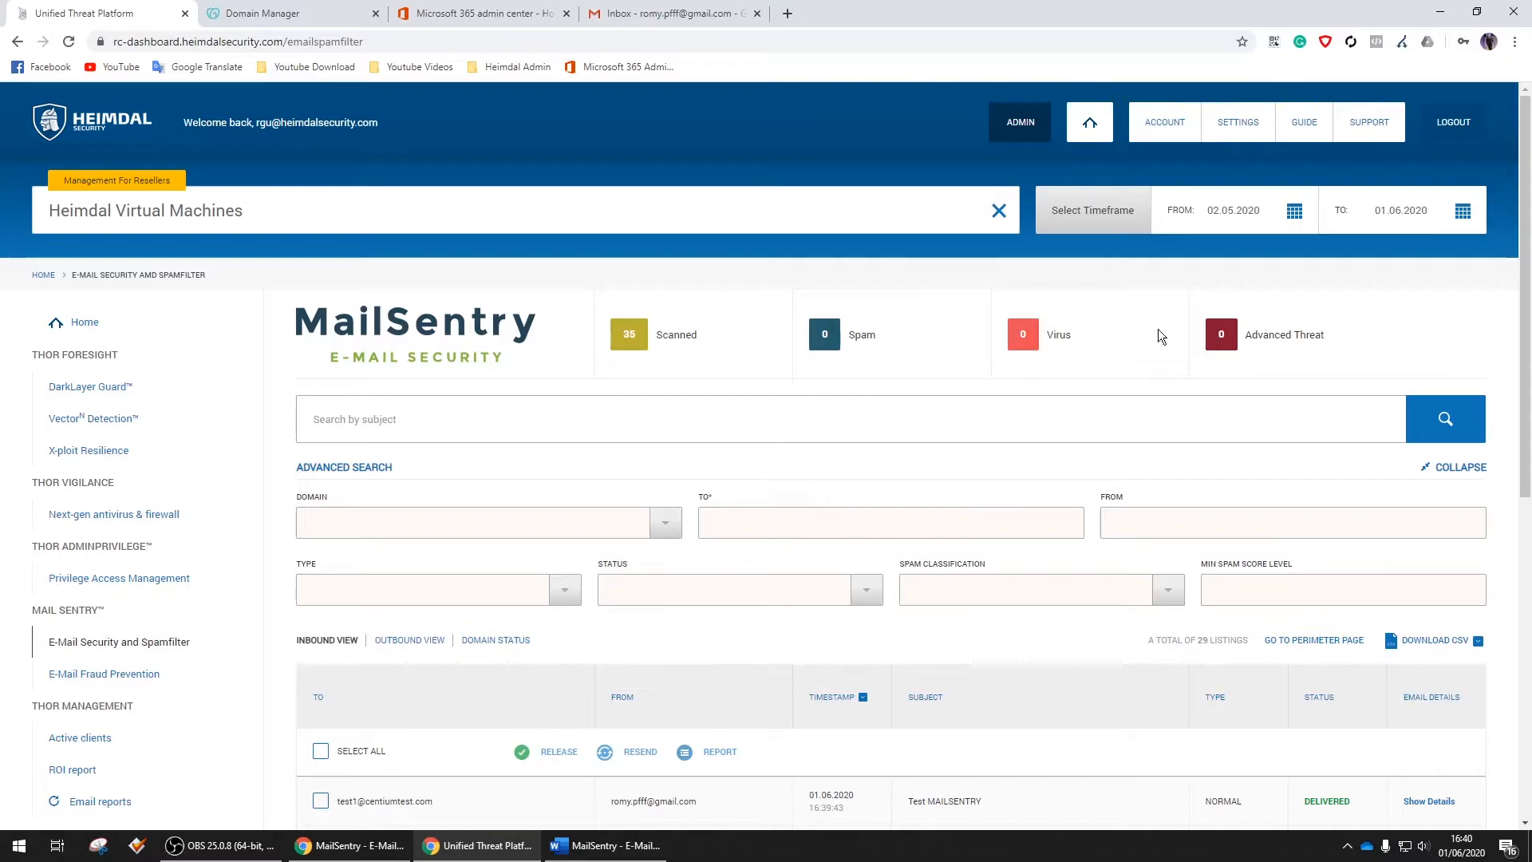
pyautogui.click(1449, 419)
pyautogui.scroll(-3, 1452, 415)
pyautogui.scroll(-3, 1454, 411)
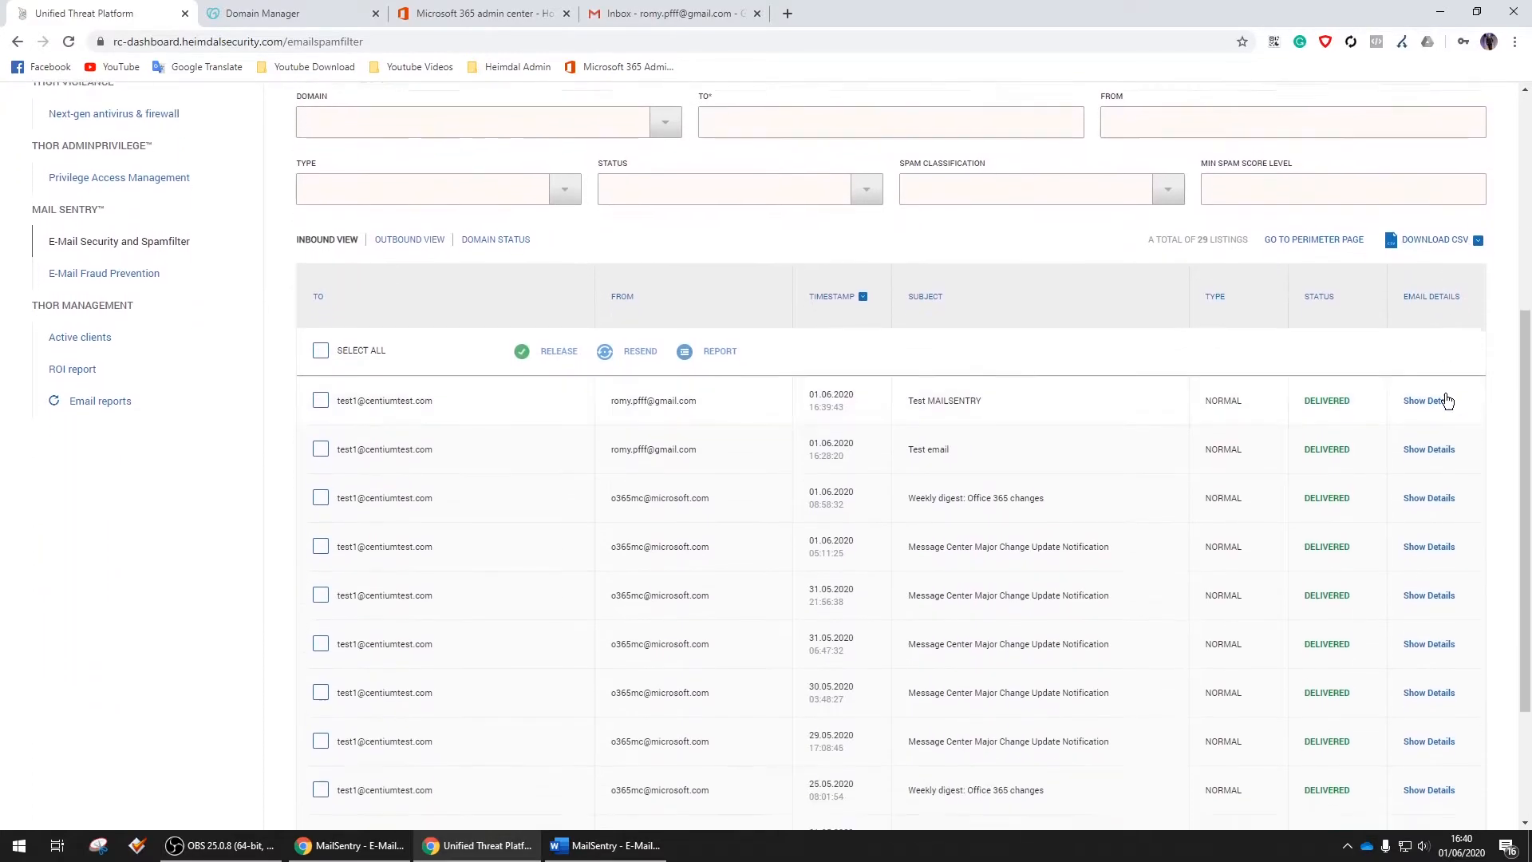
# Inspect the Test MAILSENTRY row's sender, 16:39:43 timestamp and recipient address
pyautogui.click(320, 321)
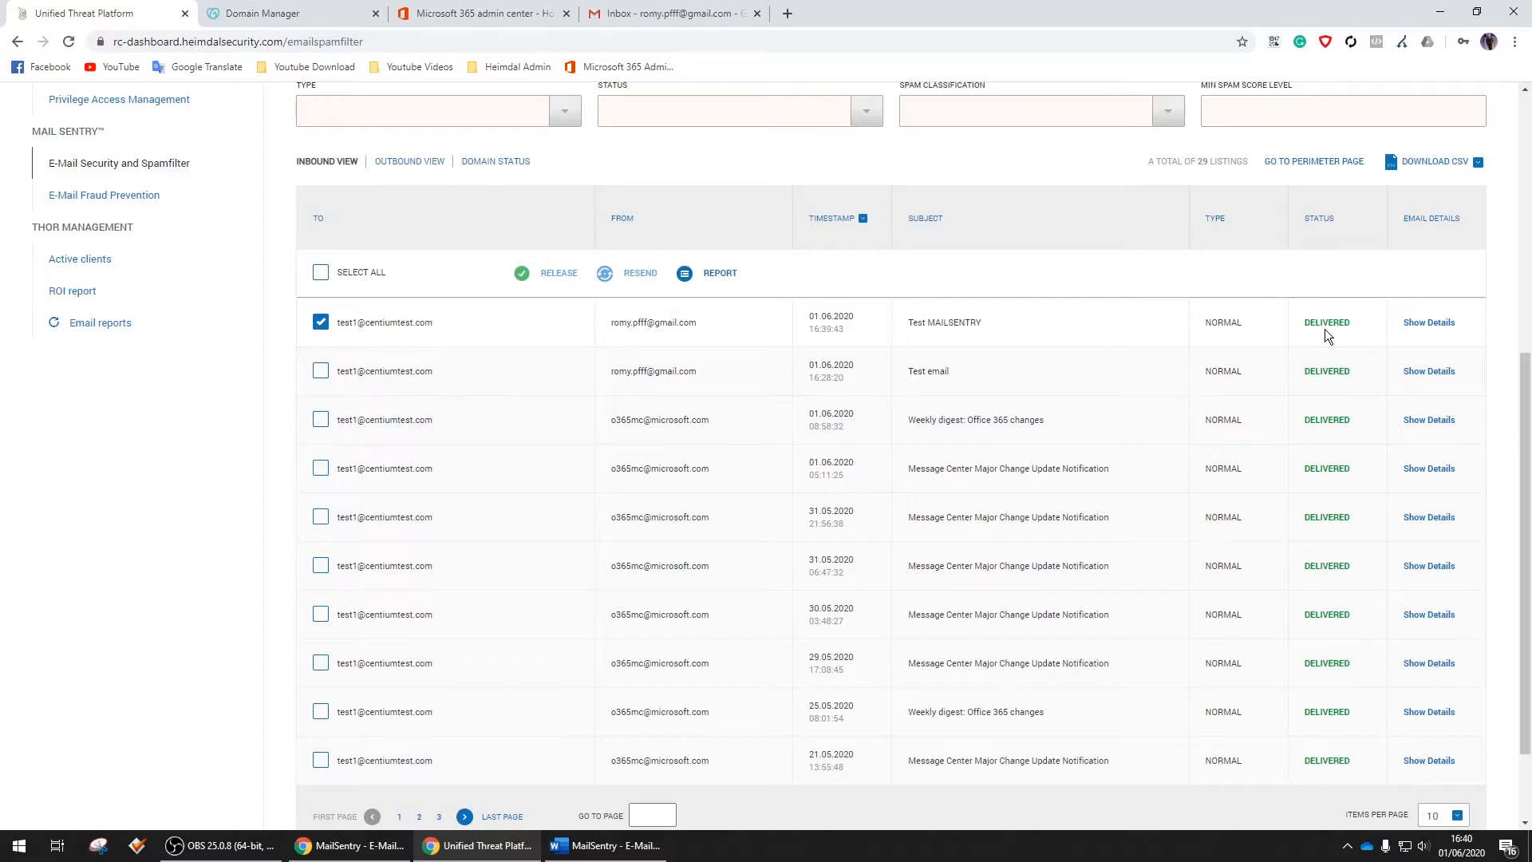
pyautogui.moveTo(654, 328); pyautogui.dragTo(712, 327)
pyautogui.moveTo(854, 323); pyautogui.dragTo(990, 322)
pyautogui.click(1071, 323)
pyautogui.click(320, 323)
pyautogui.moveTo(335, 324); pyautogui.dragTo(459, 330)
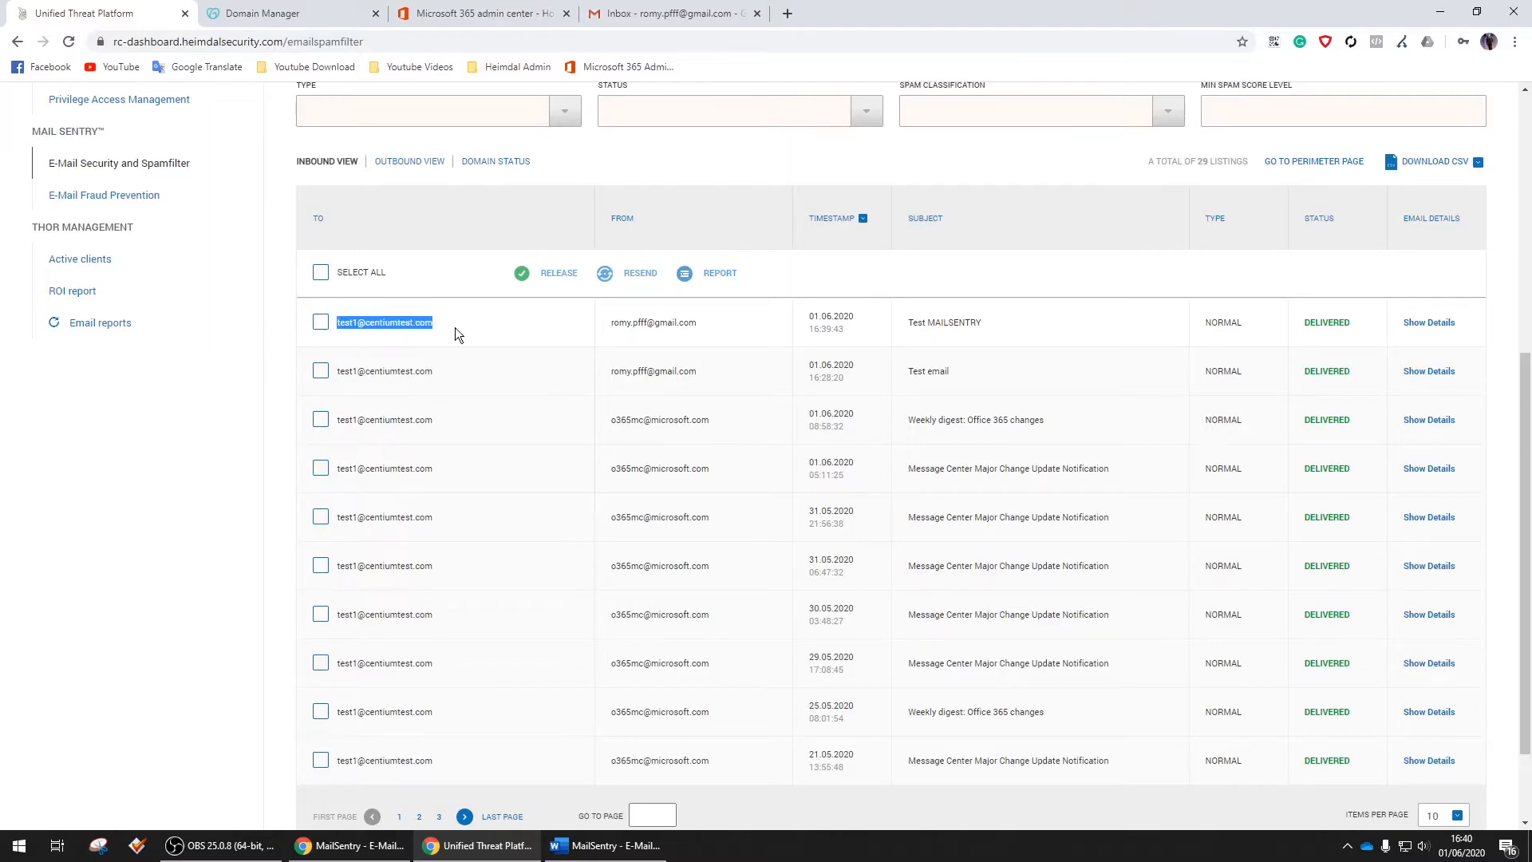
pyautogui.click(1434, 324)
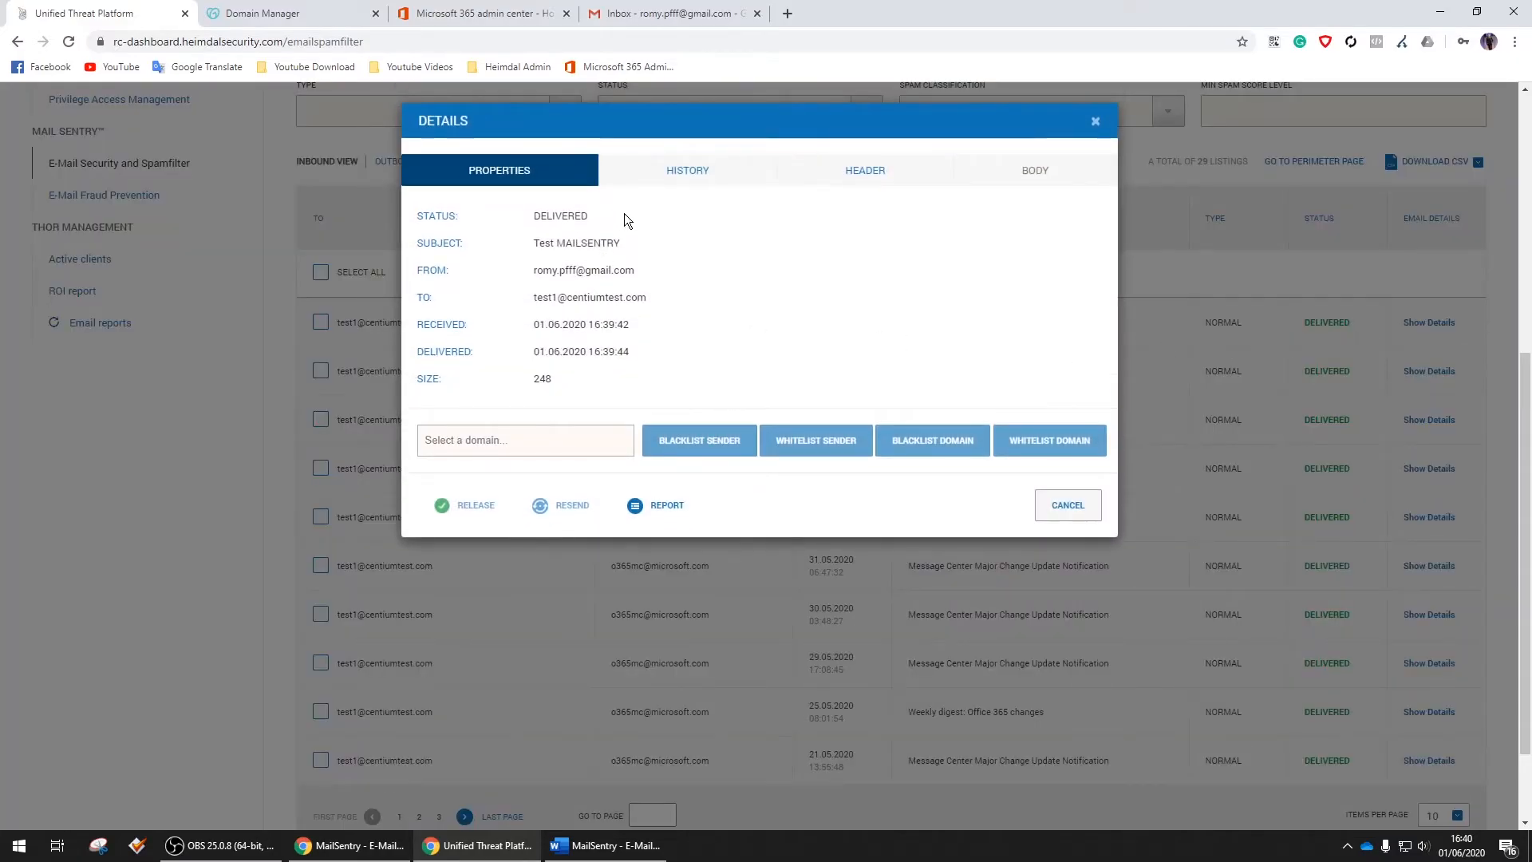
pyautogui.click(679, 171)
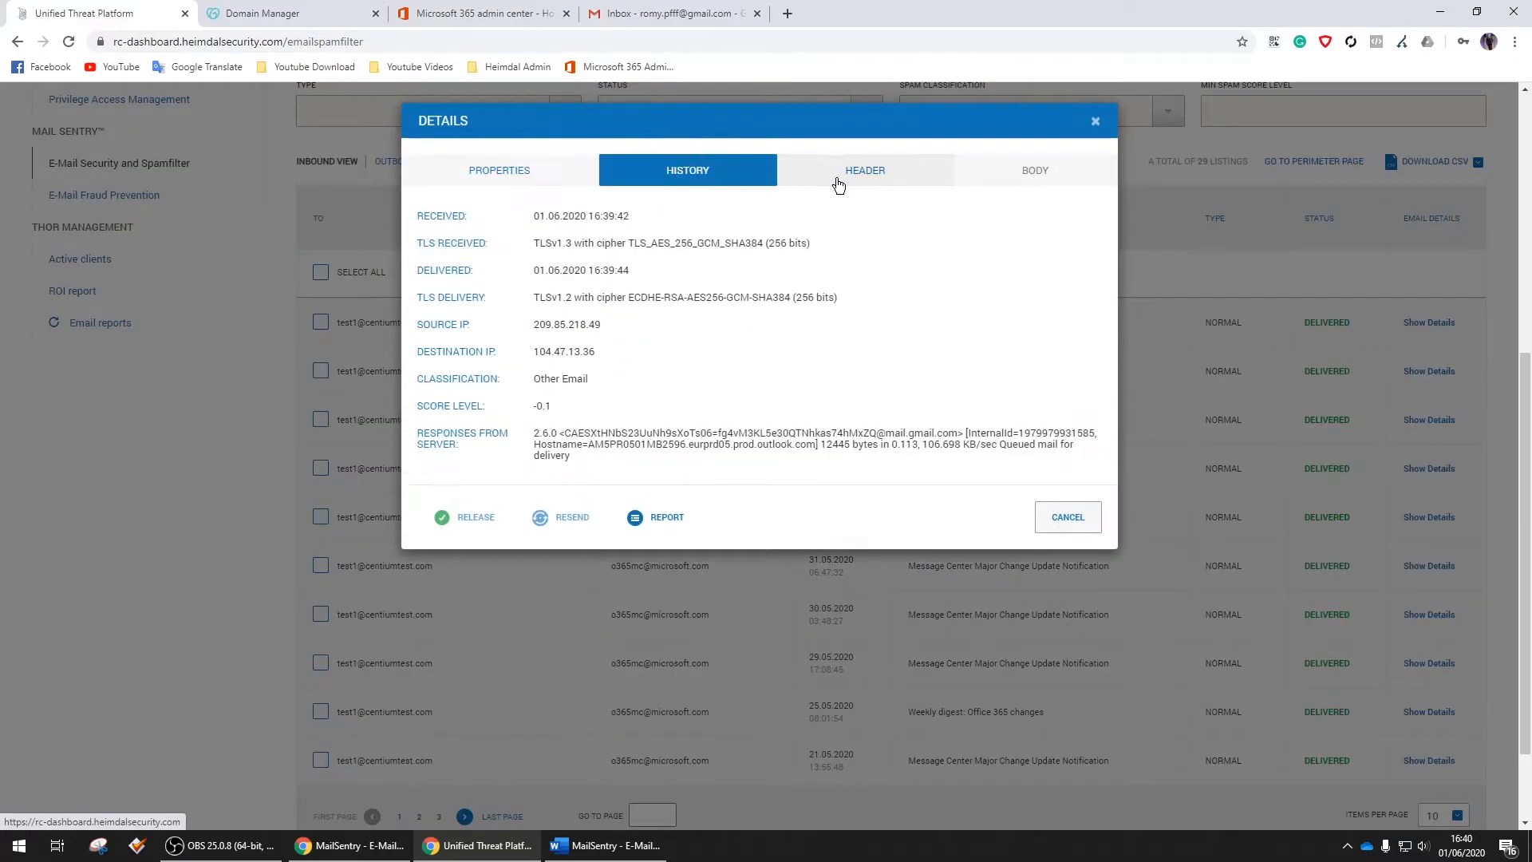
pyautogui.click(870, 179)
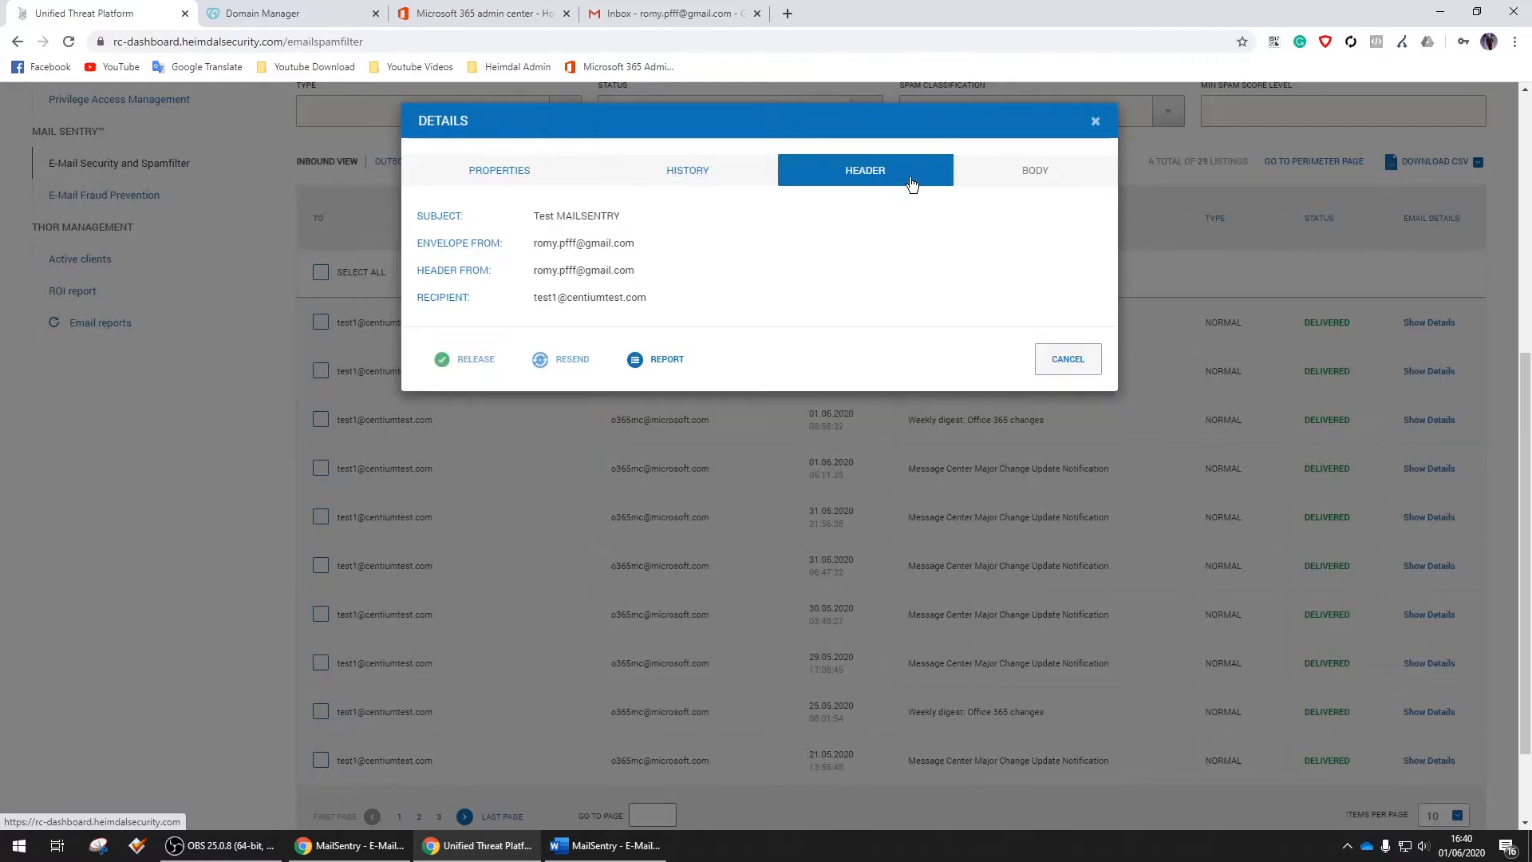
pyautogui.click(1068, 364)
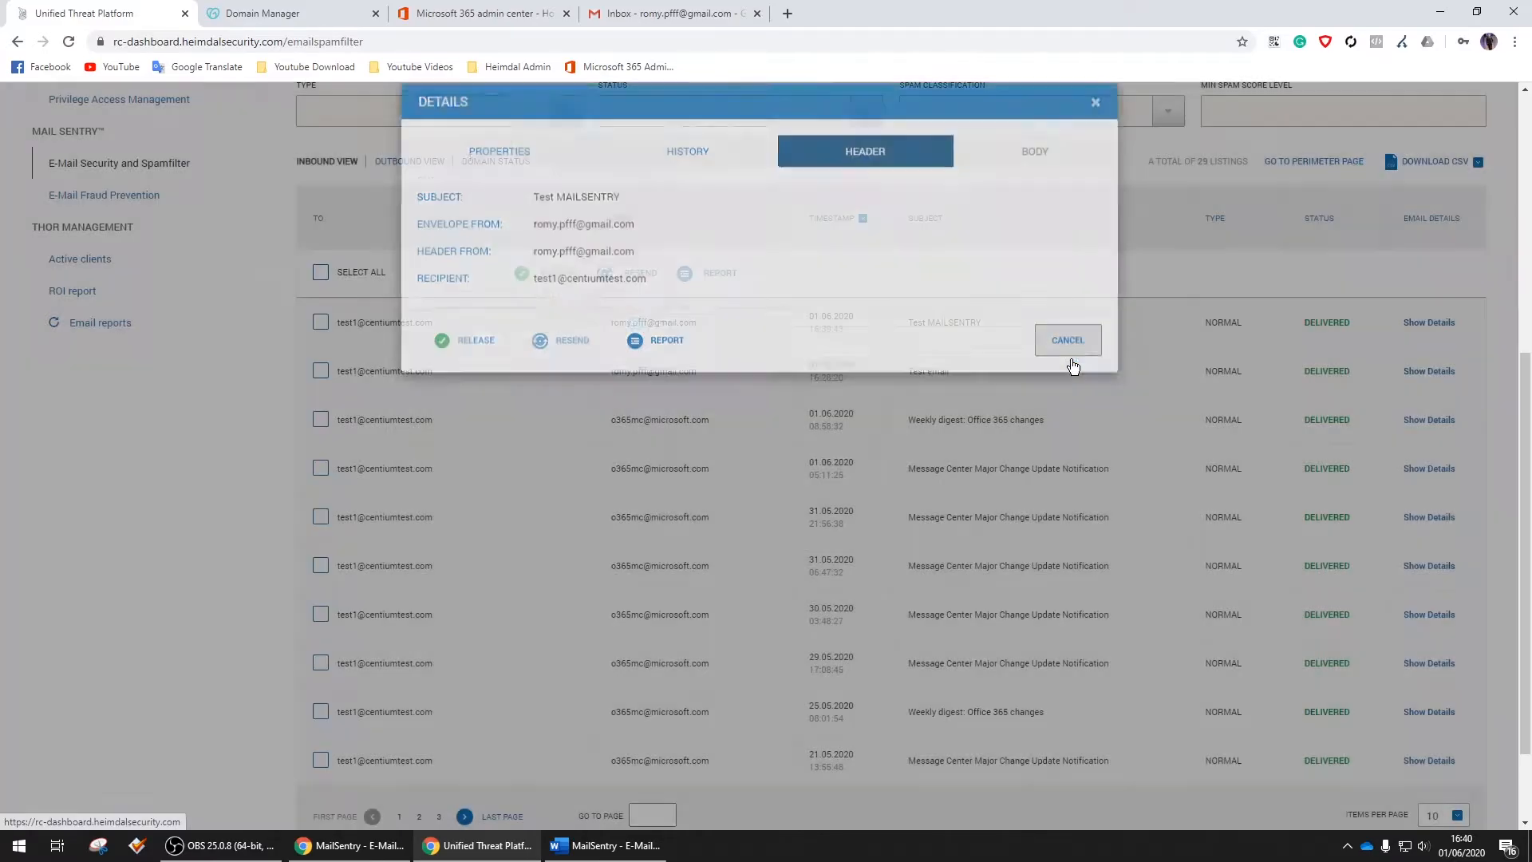
pyautogui.scroll(6, 1040, 388)
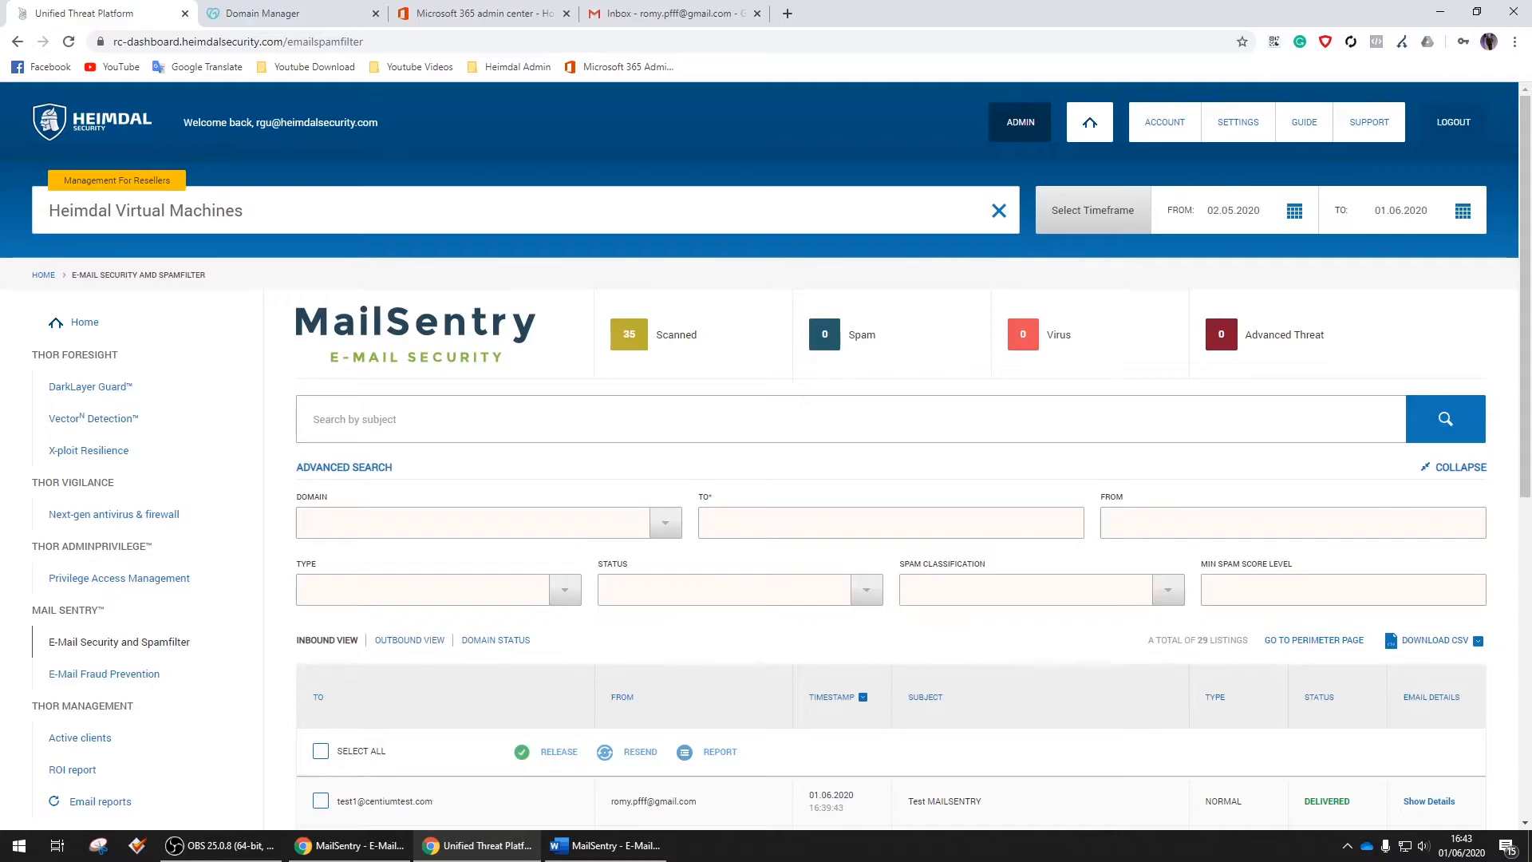
# From the Microsoft 365 admin center, go to Exchange mail flow and show the connectors list
pyautogui.click(487, 13)
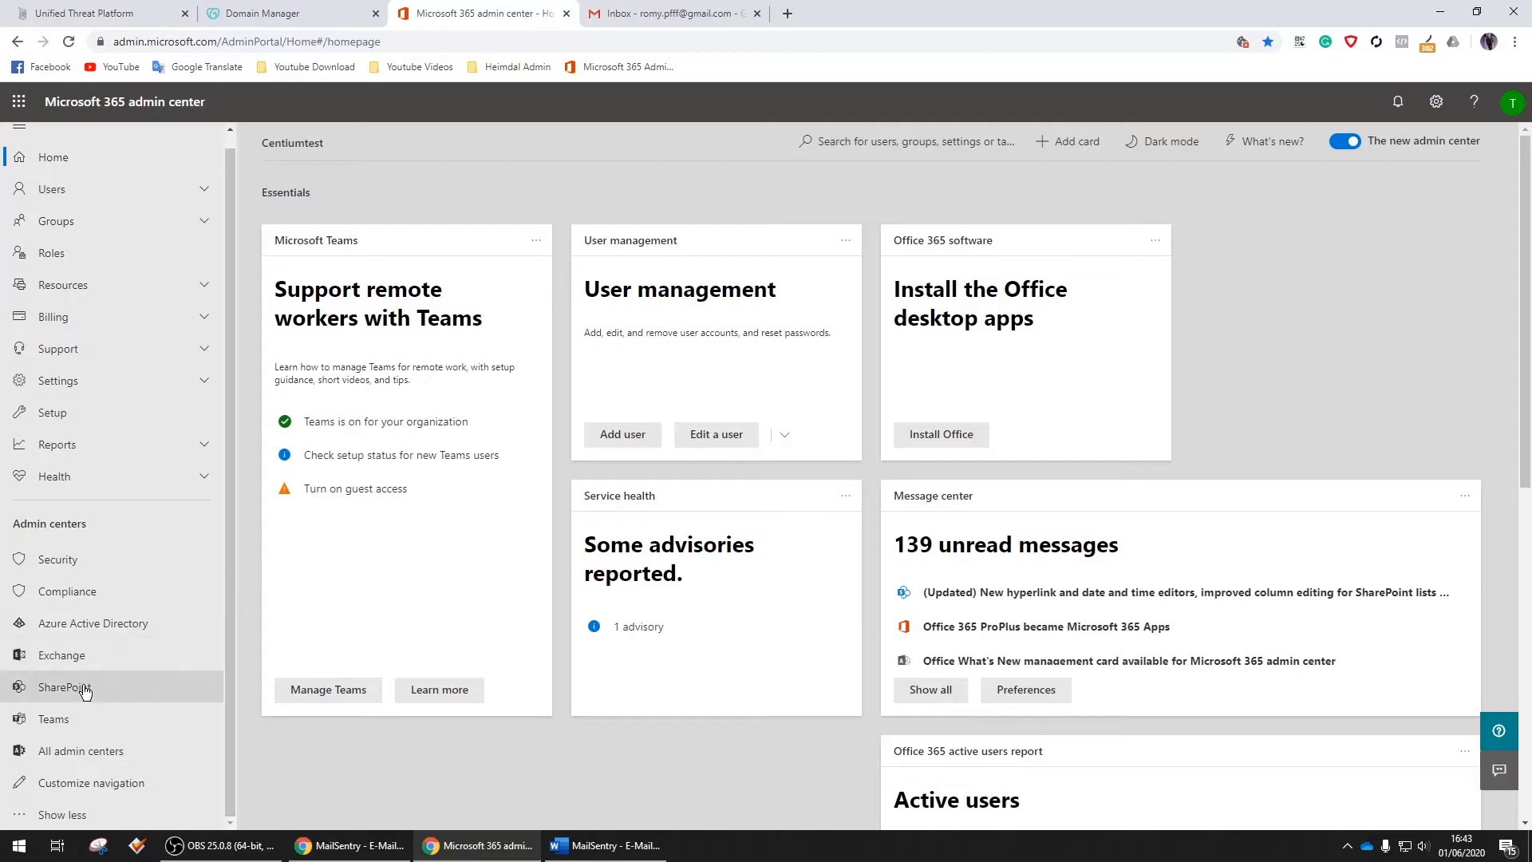
pyautogui.click(68, 663)
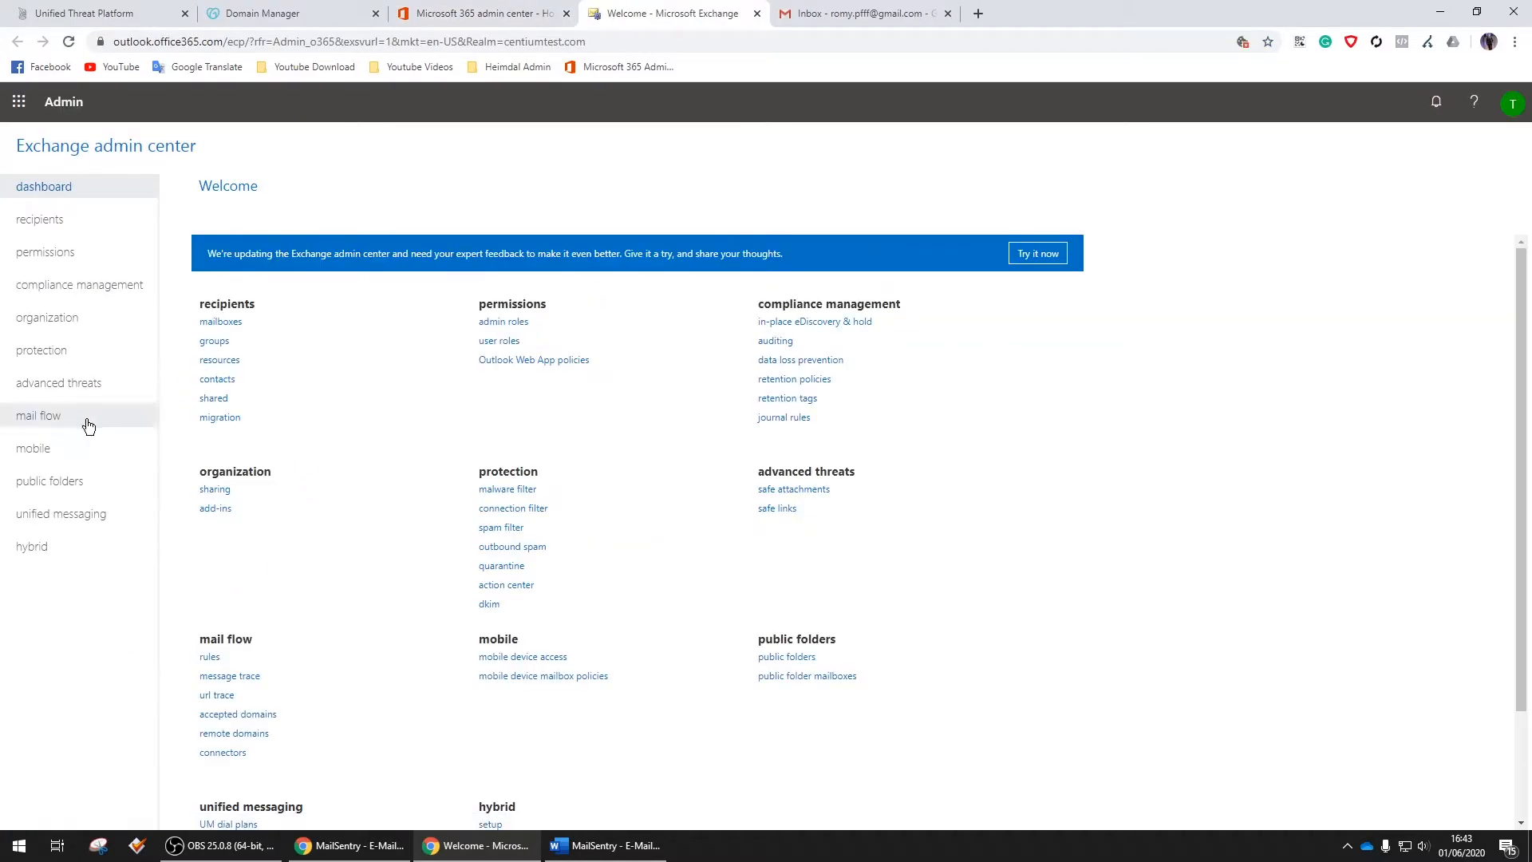
pyautogui.click(51, 424)
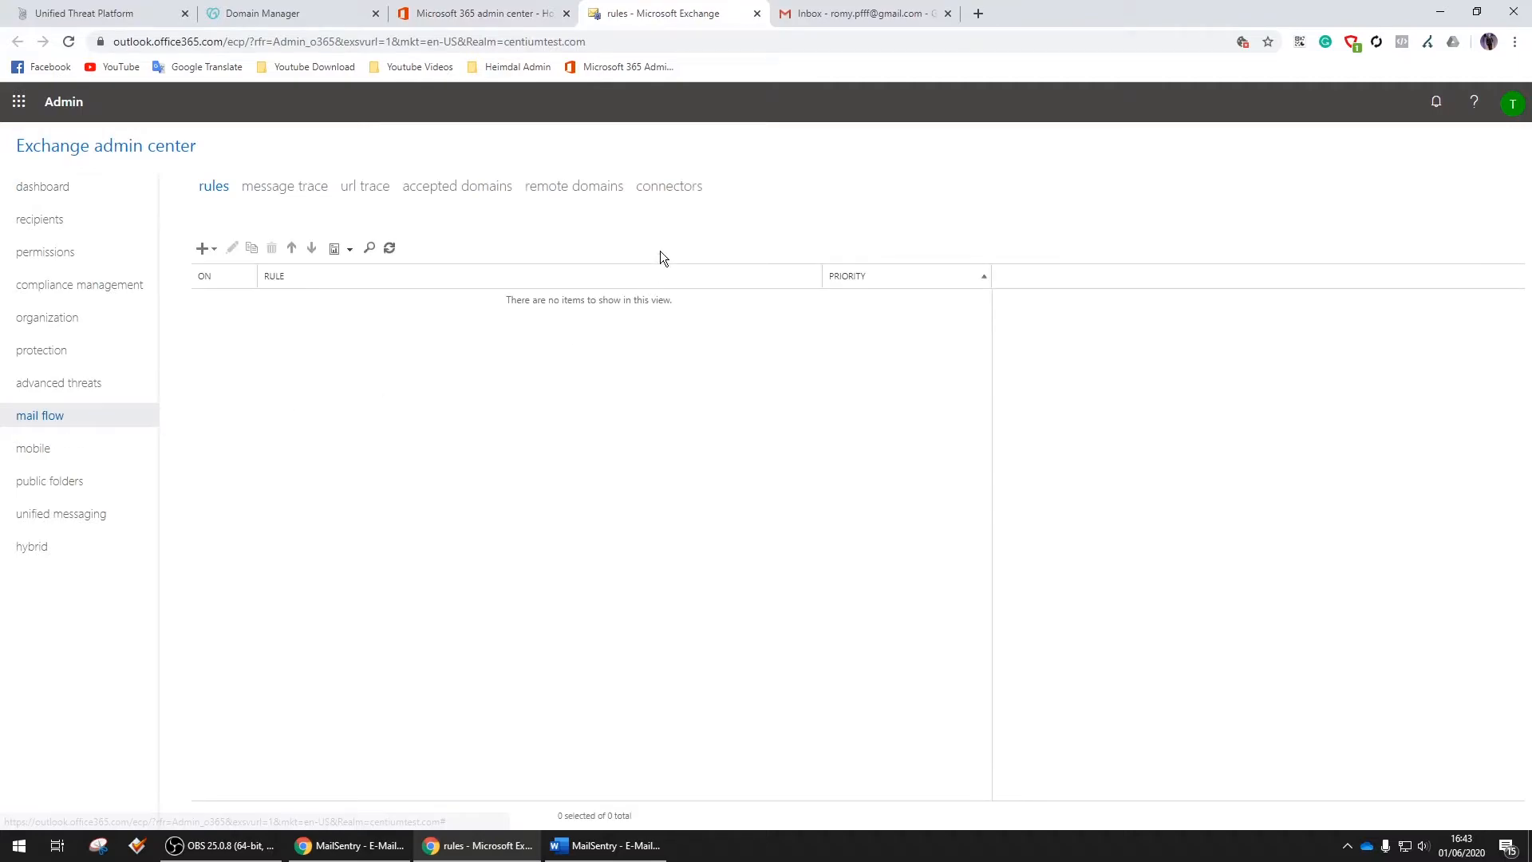
pyautogui.click(678, 189)
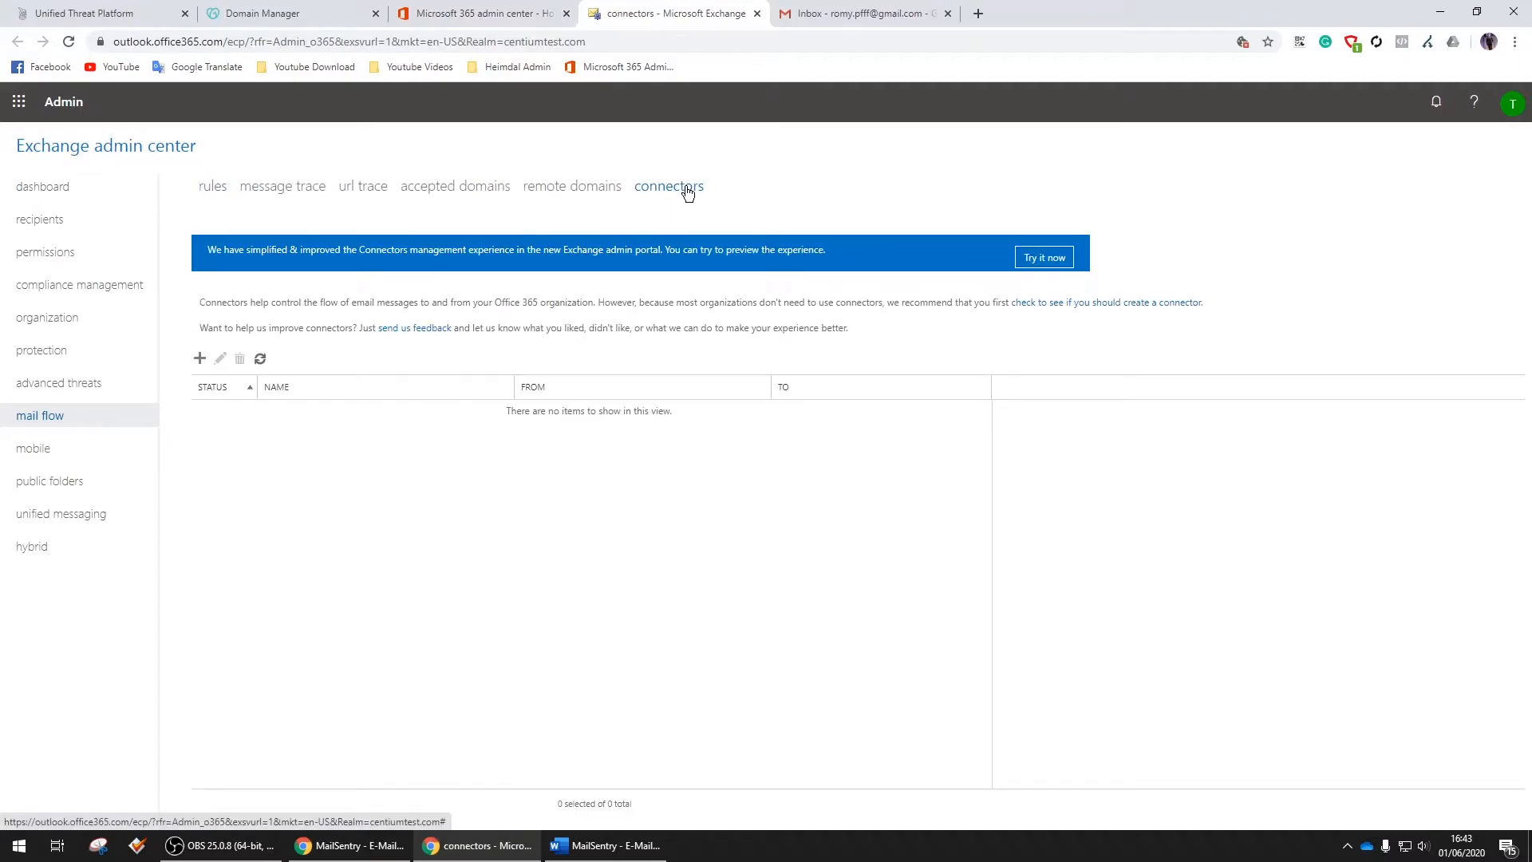
# Start a new connector with source Office 365 and destination Partner organization
pyautogui.click(199, 359)
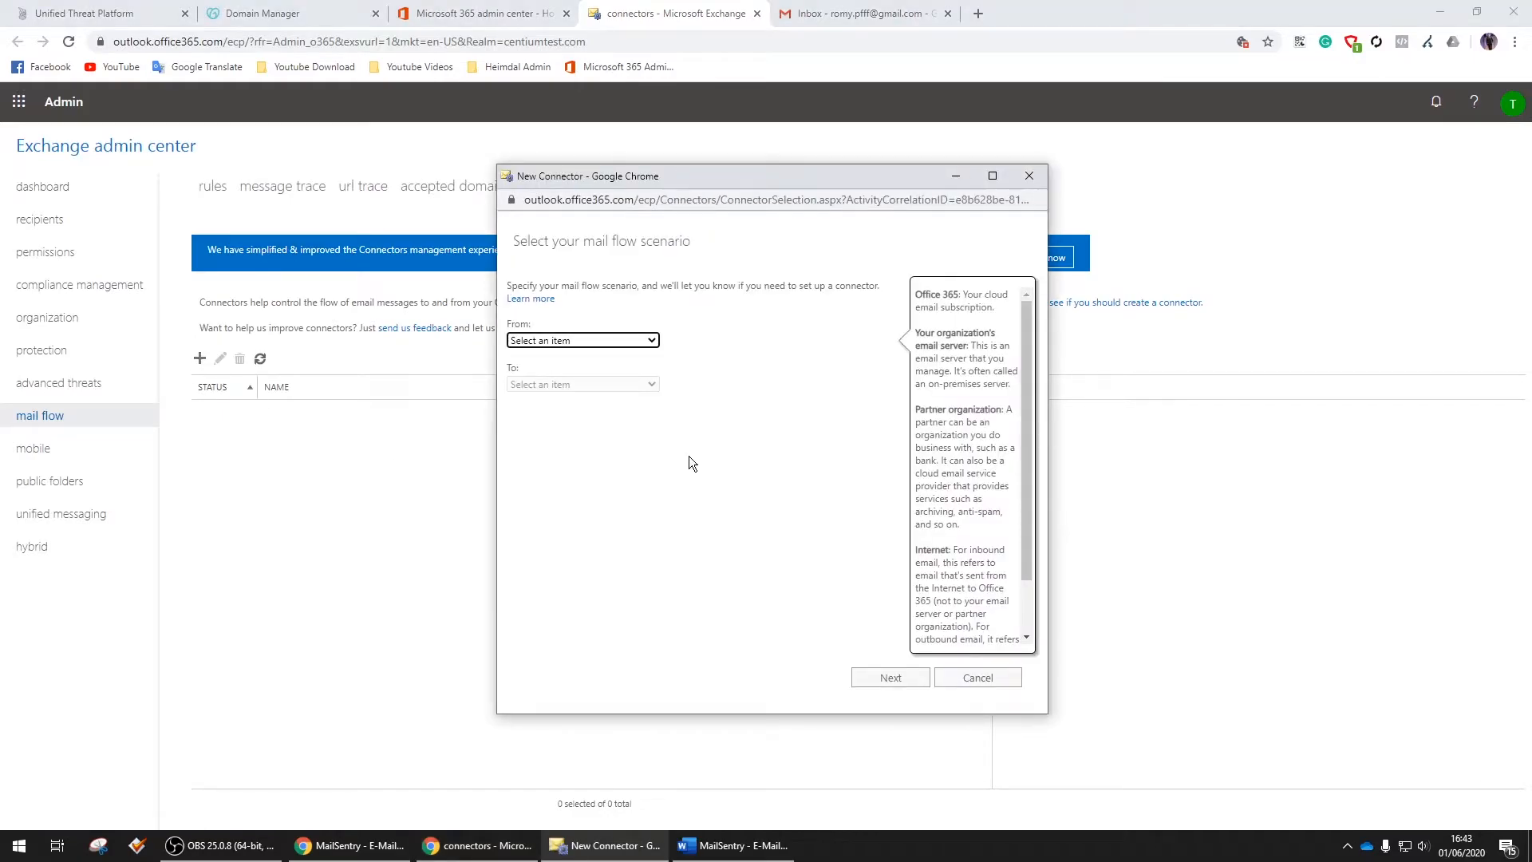
pyautogui.click(651, 341)
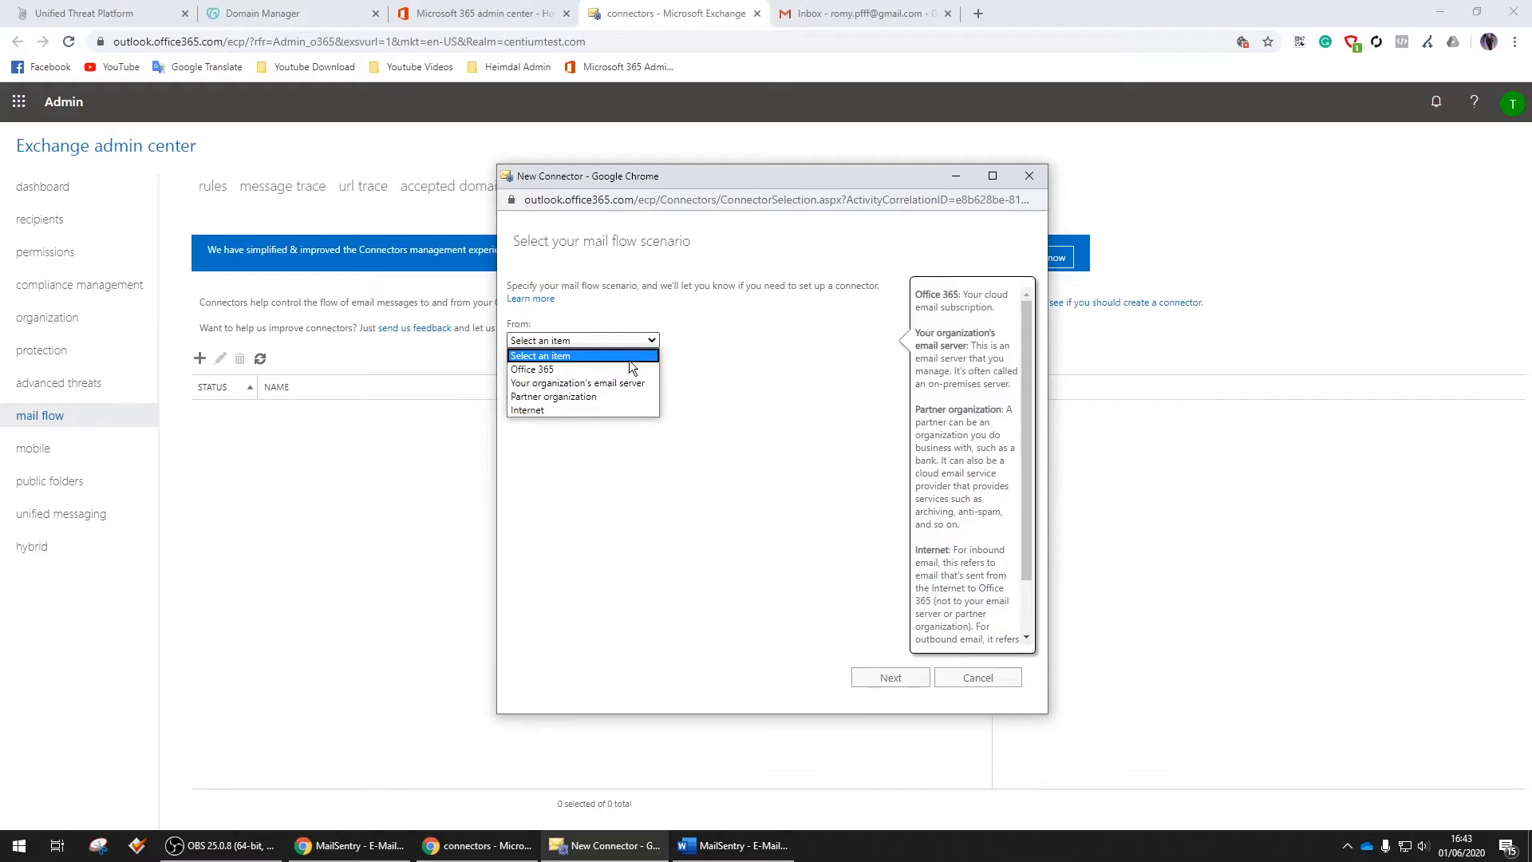
pyautogui.click(587, 369)
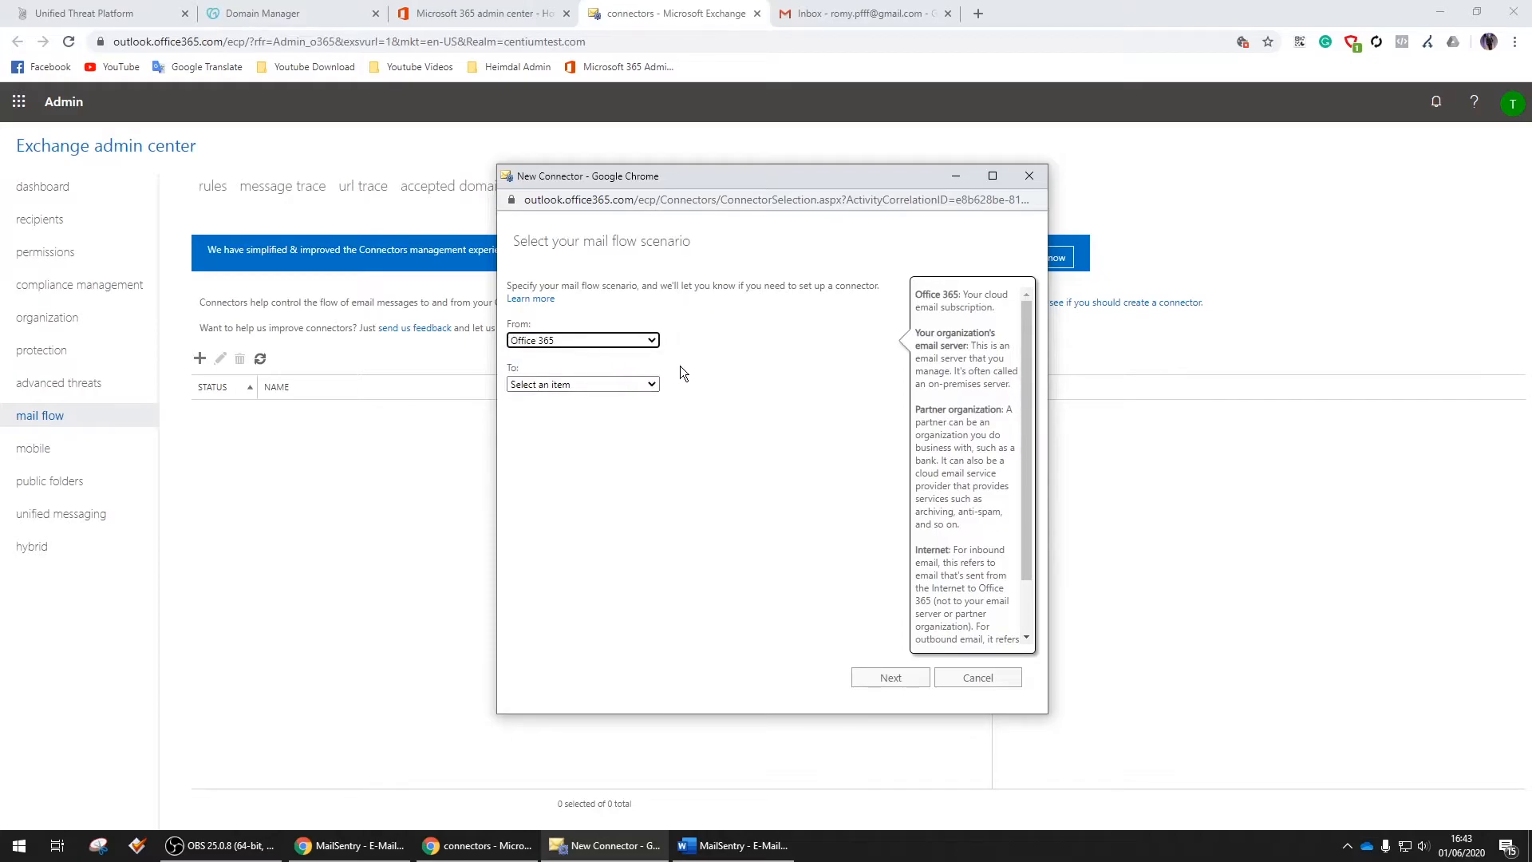
pyautogui.click(621, 384)
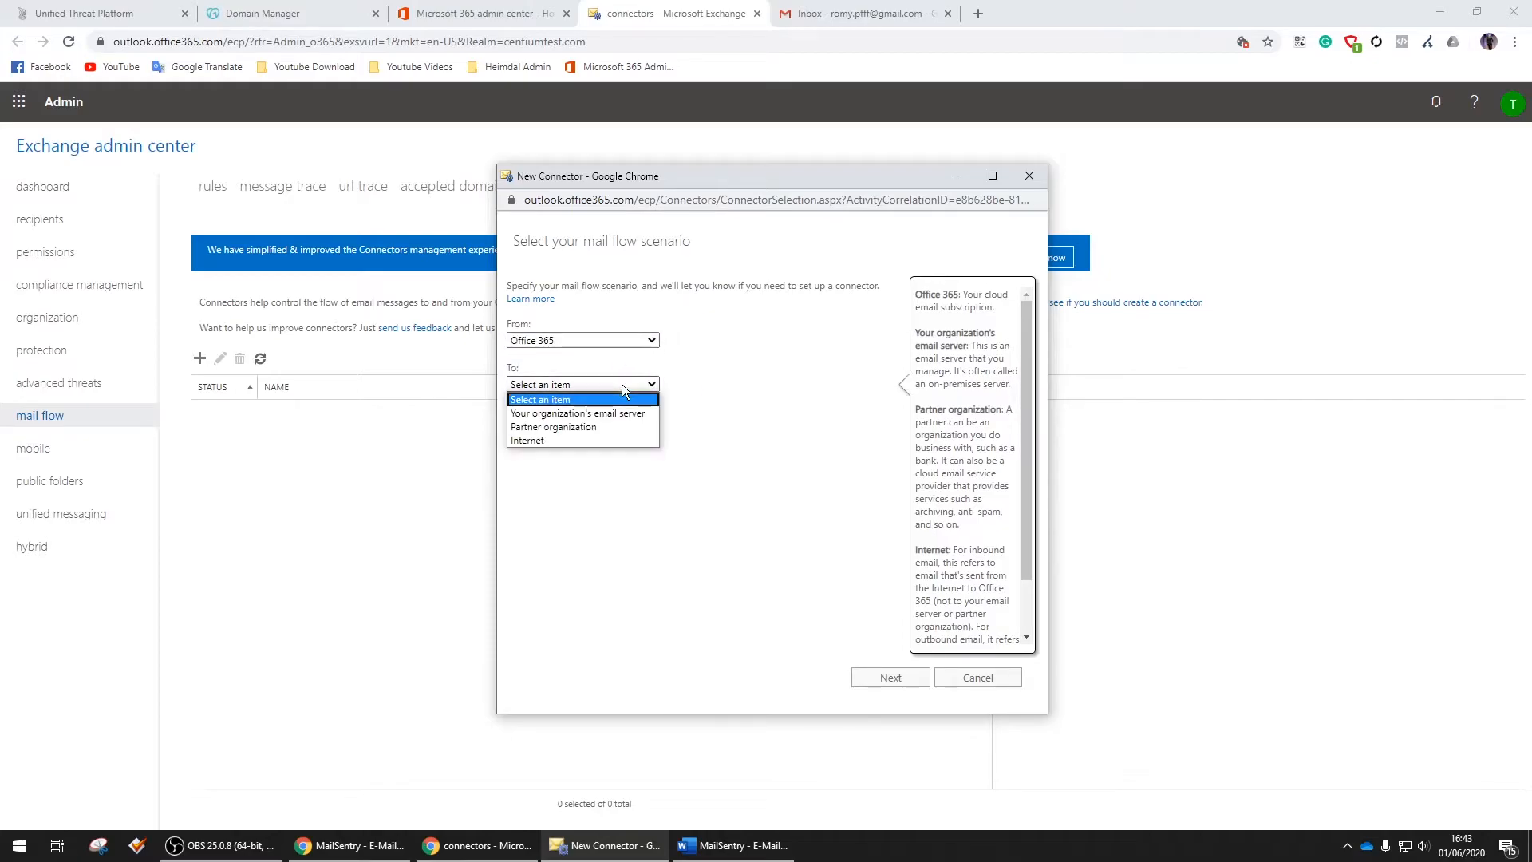
pyautogui.click(617, 428)
pyautogui.click(883, 678)
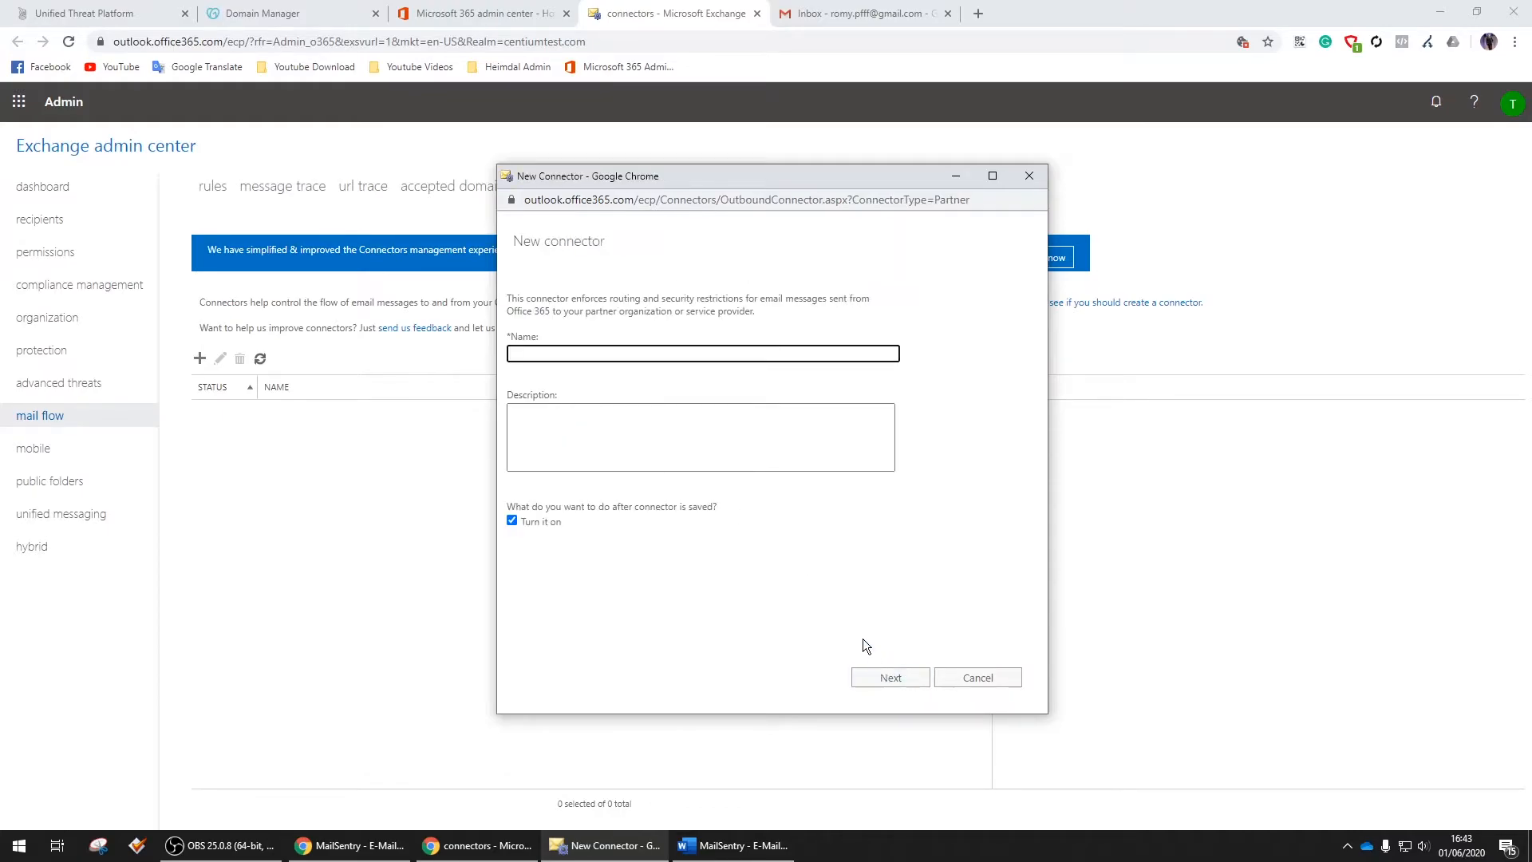
# Name it 'MailSentry - Email Security and Spamfilter' and apply it only via a transport rule
pyautogui.write('MailSentry - Email Security and Spamtfilter')
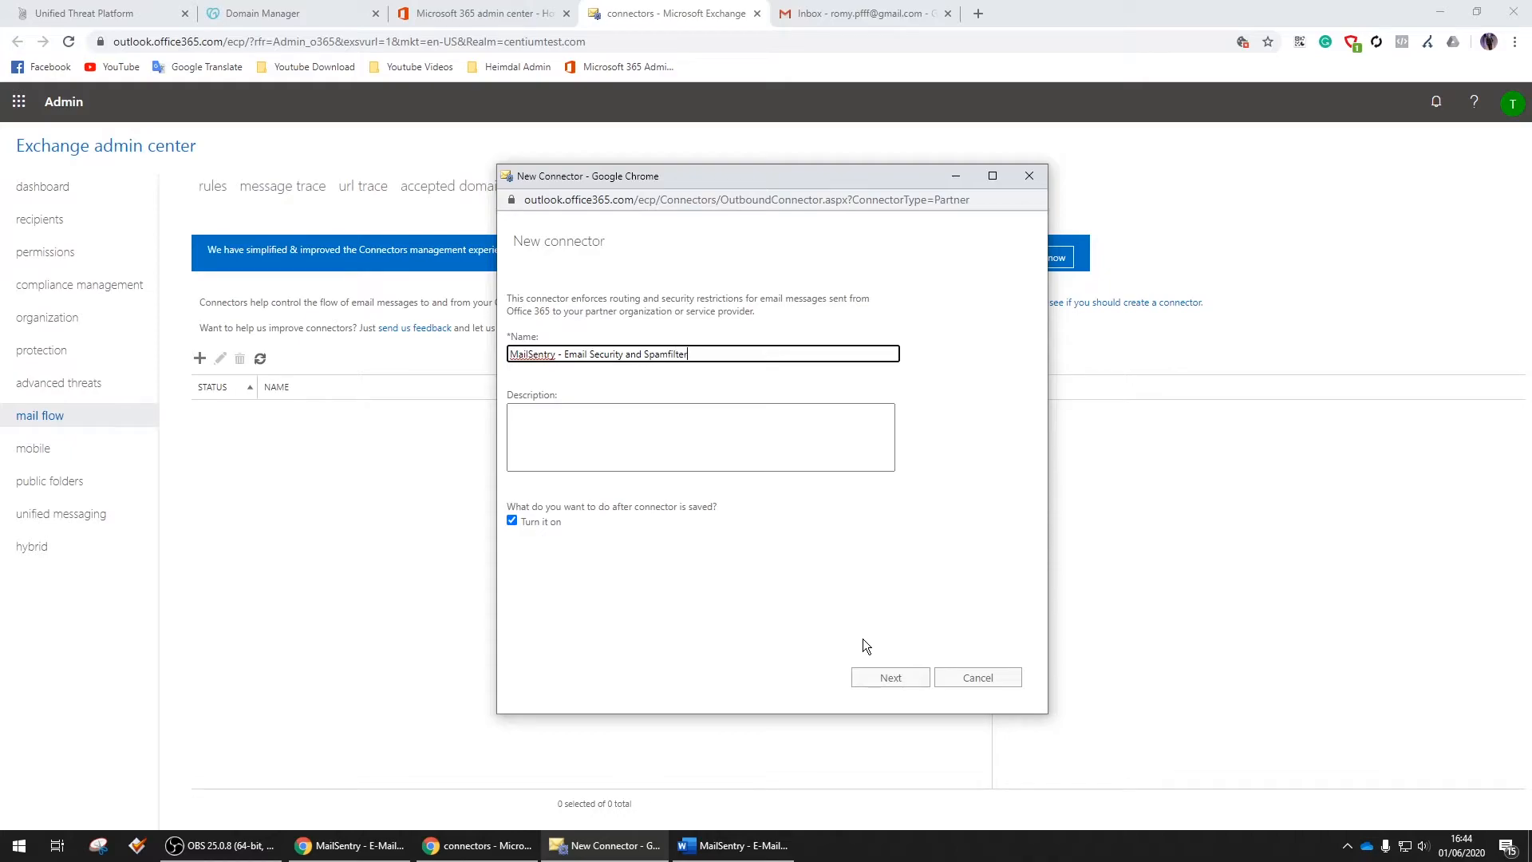
pyautogui.click(891, 678)
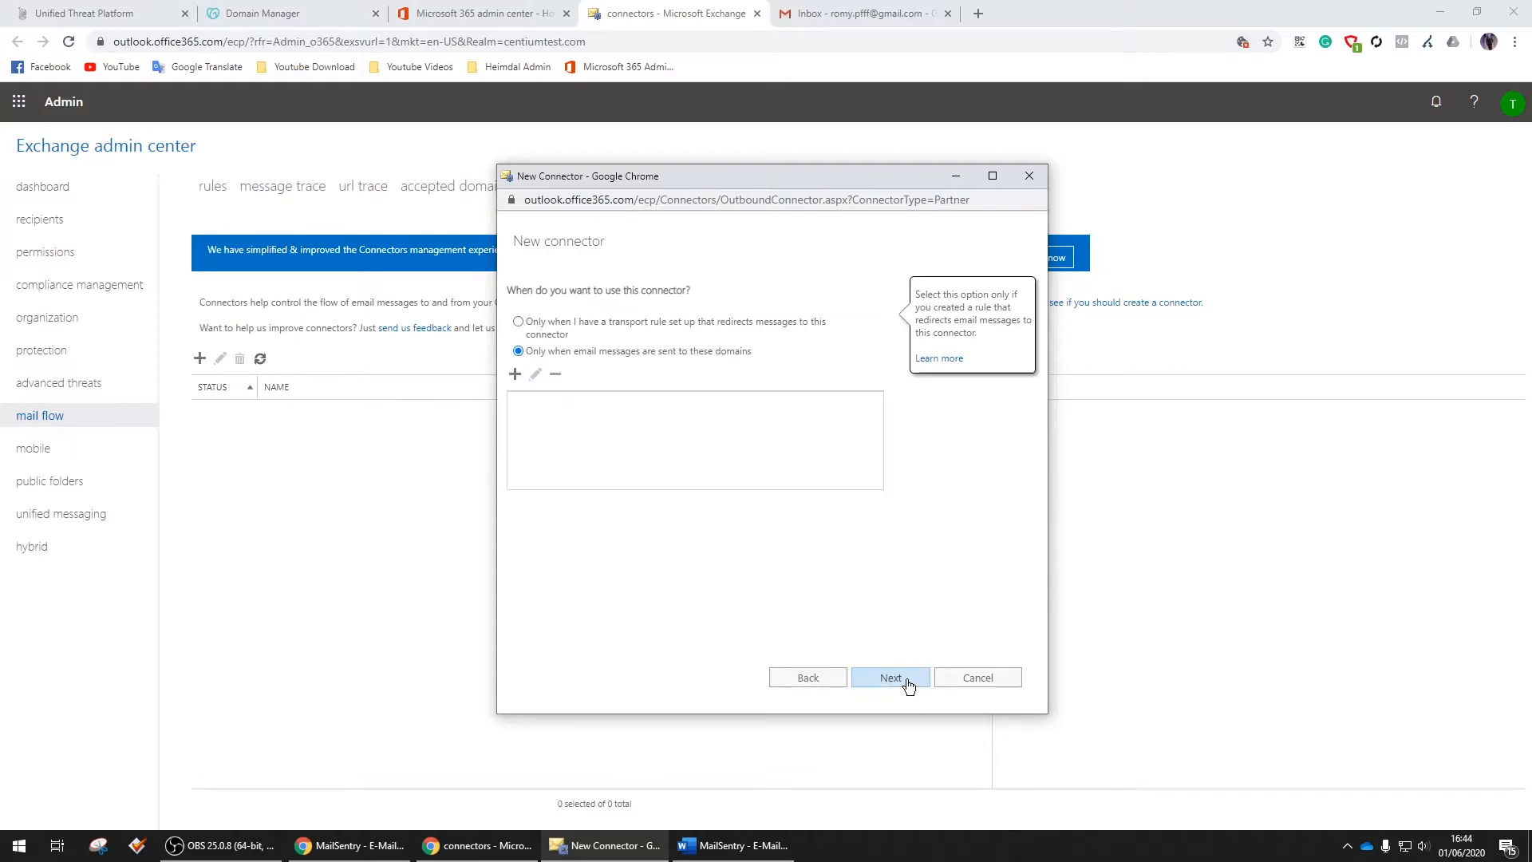
pyautogui.click(538, 327)
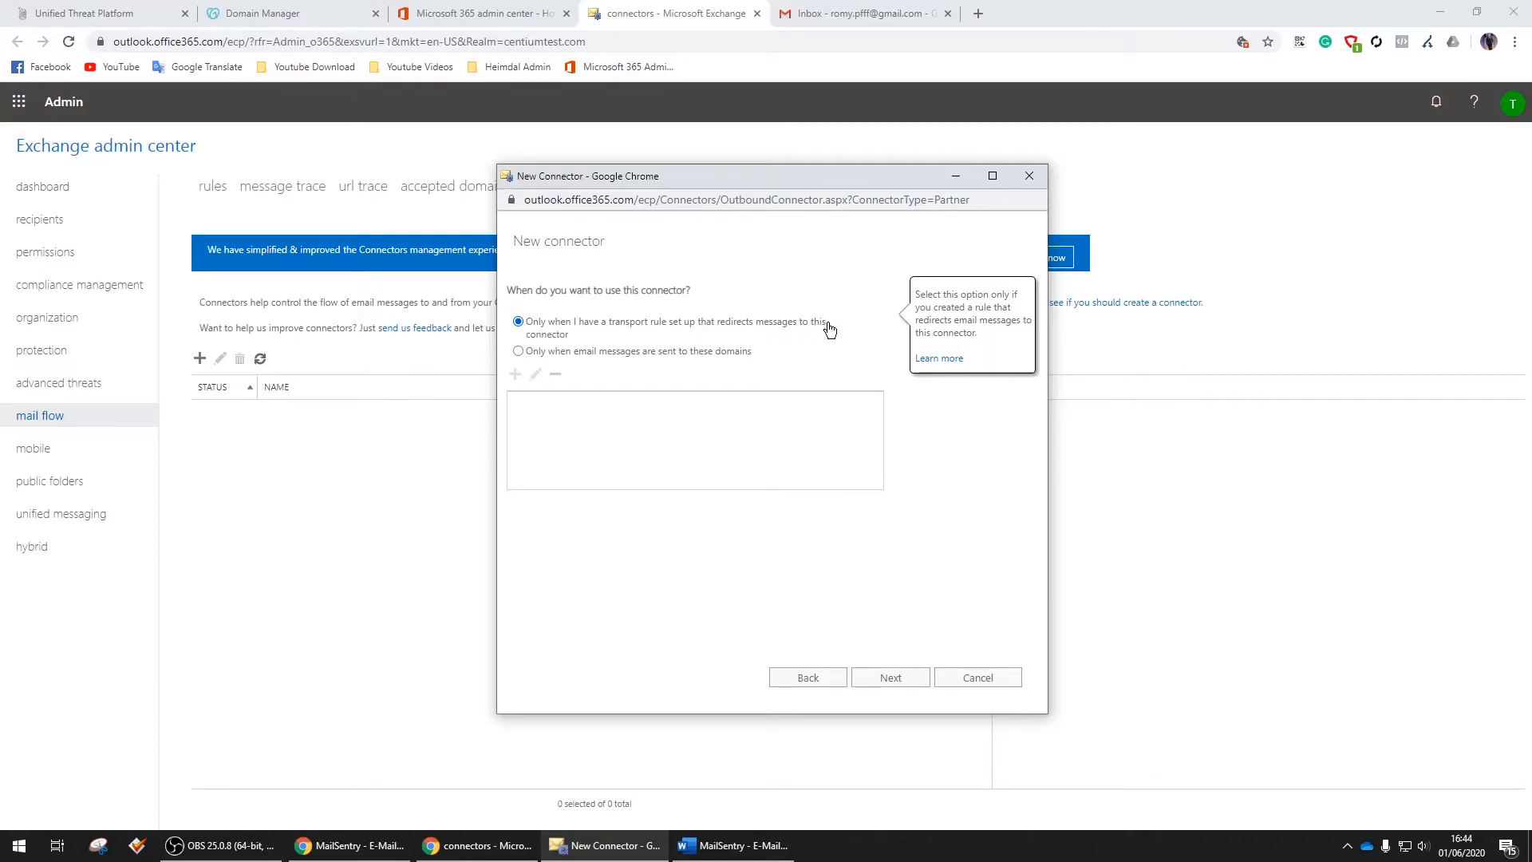
# Route the connector through smart host eu-outbound.centiumsecurity.dk, keep default TLS settings, and reach the summary
pyautogui.click(892, 679)
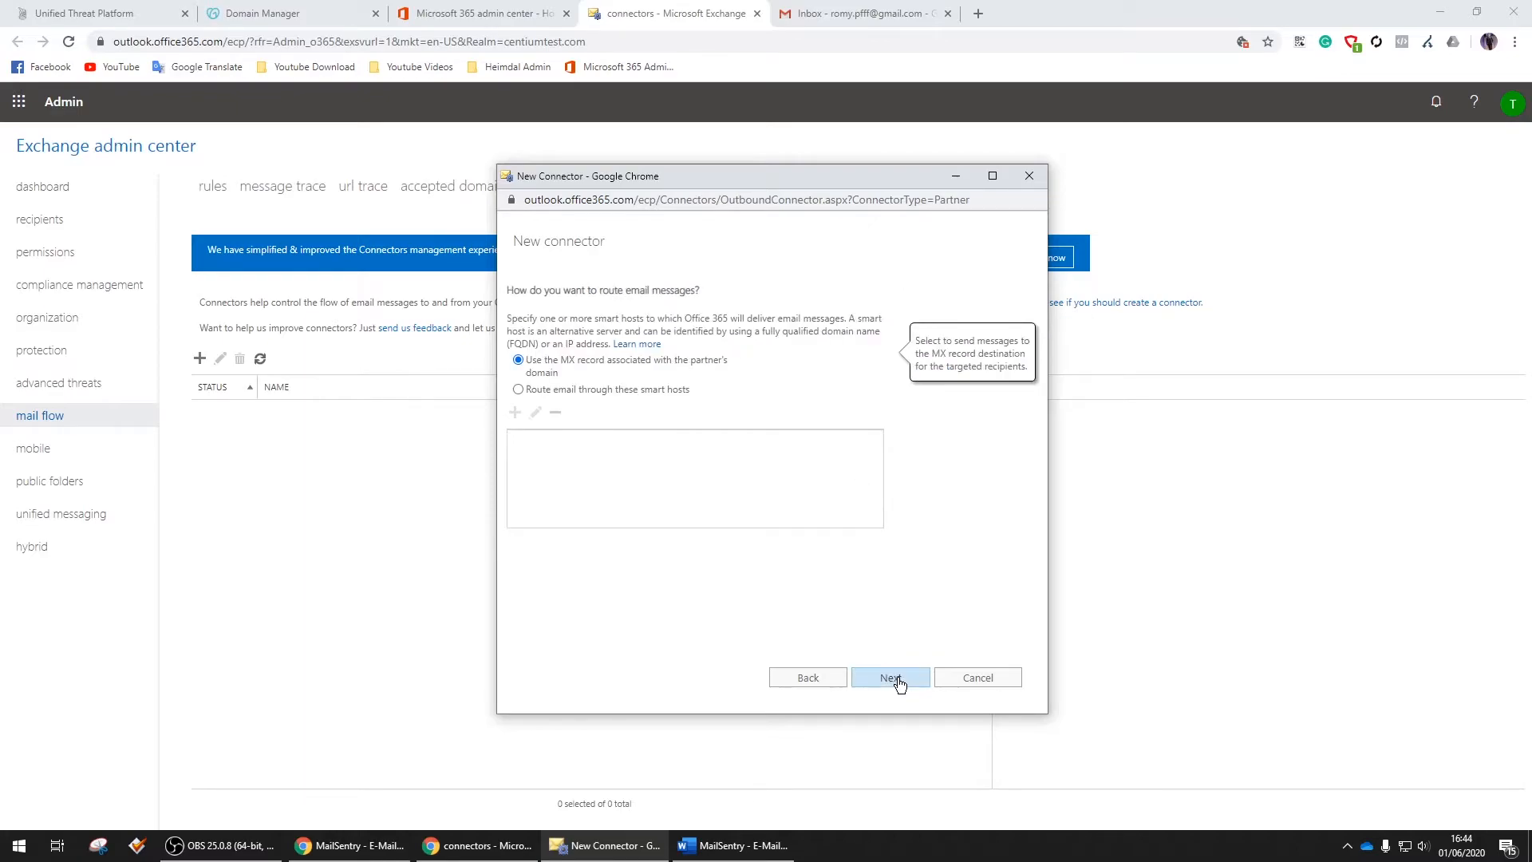
pyautogui.click(607, 392)
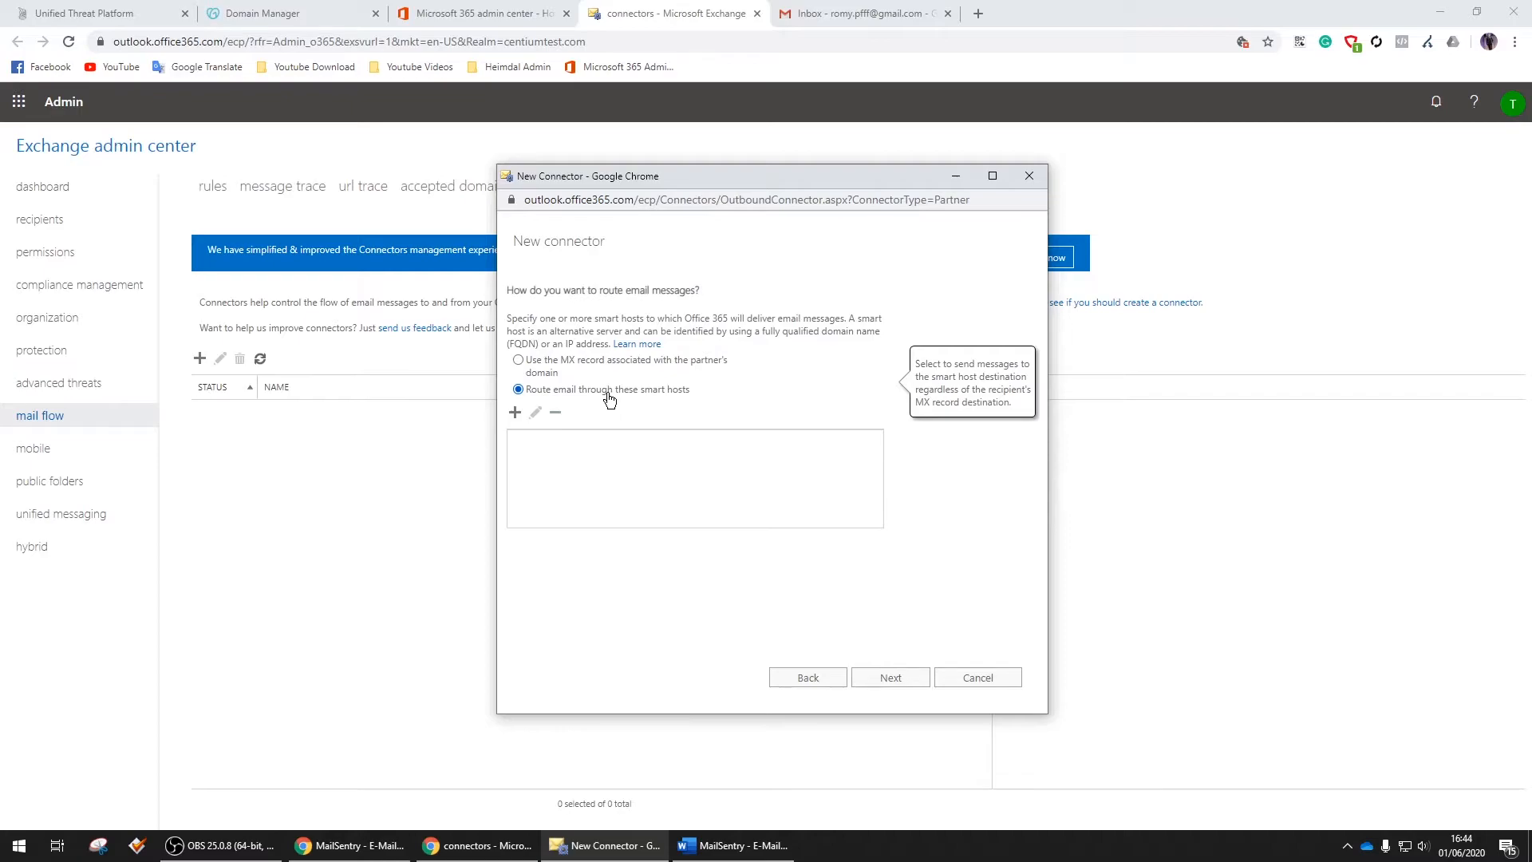
pyautogui.click(515, 413)
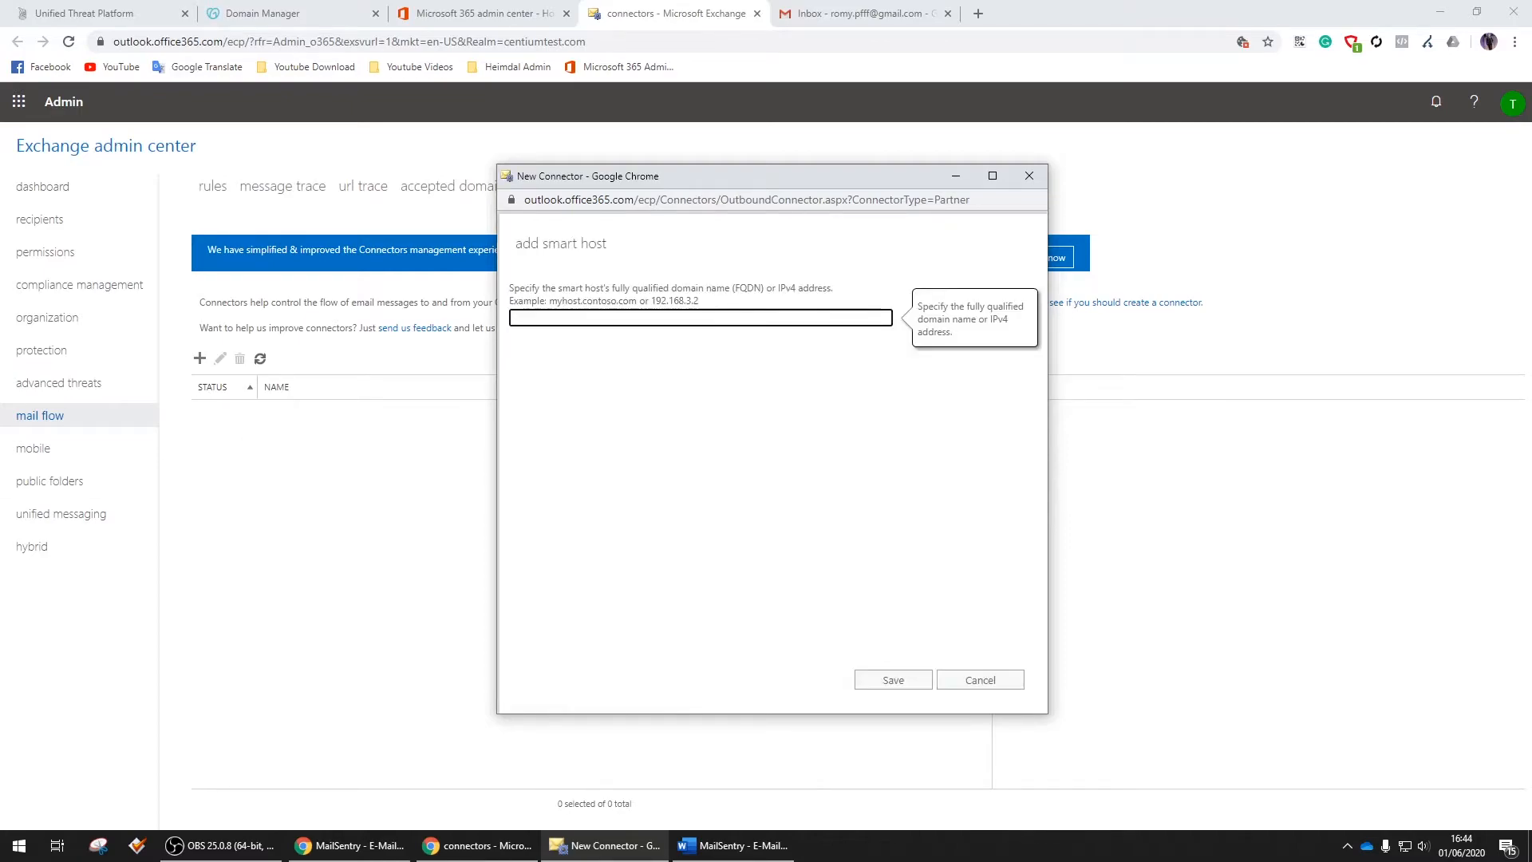
pyautogui.hotkey('alt', 'Tab')
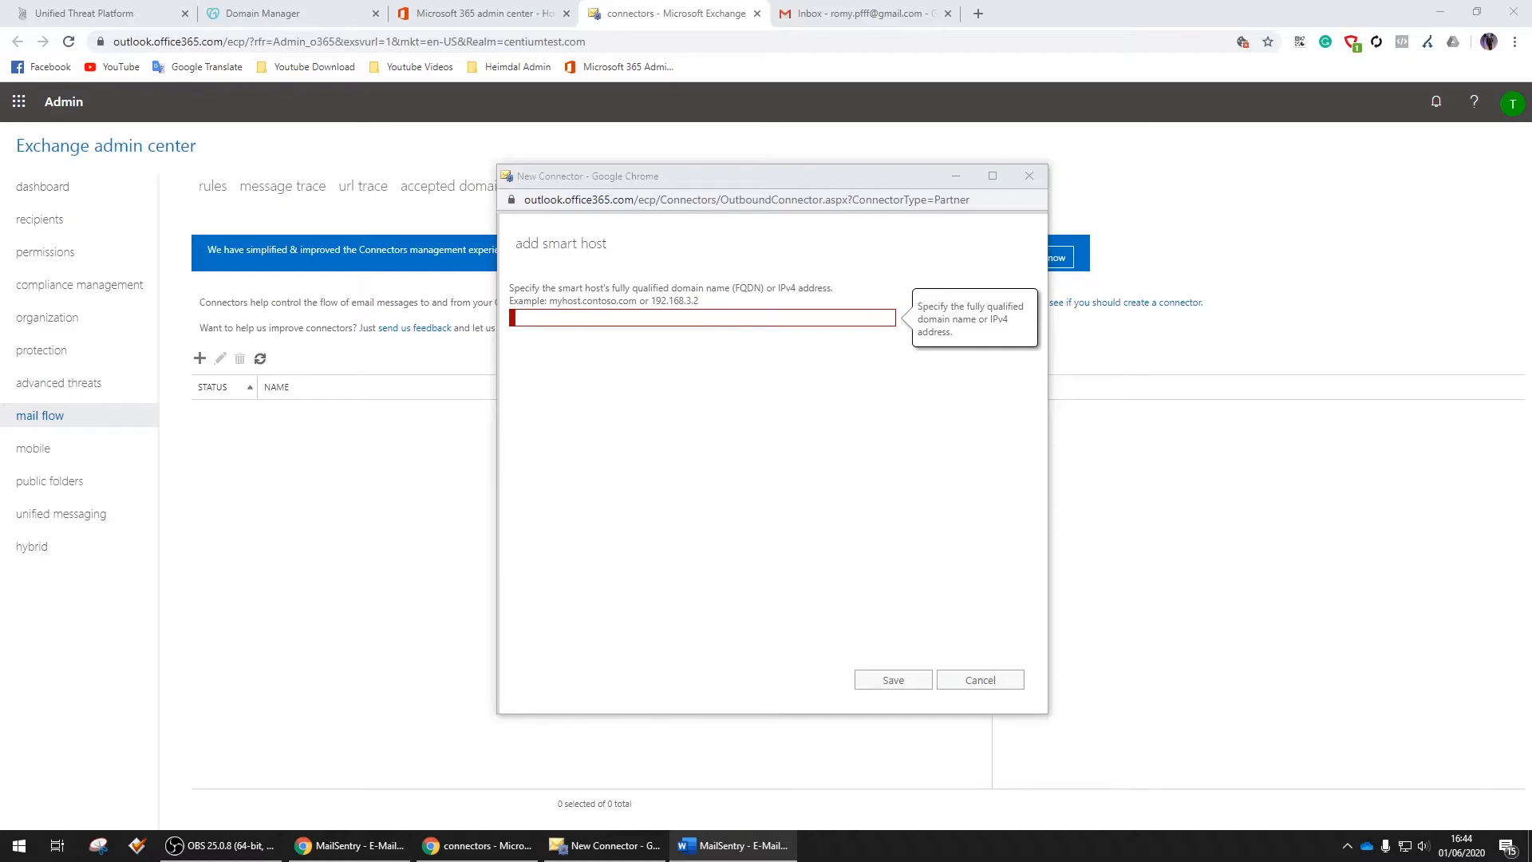
pyautogui.click(617, 317)
pyautogui.write('eu-outbound.centiumsecurity.dk')
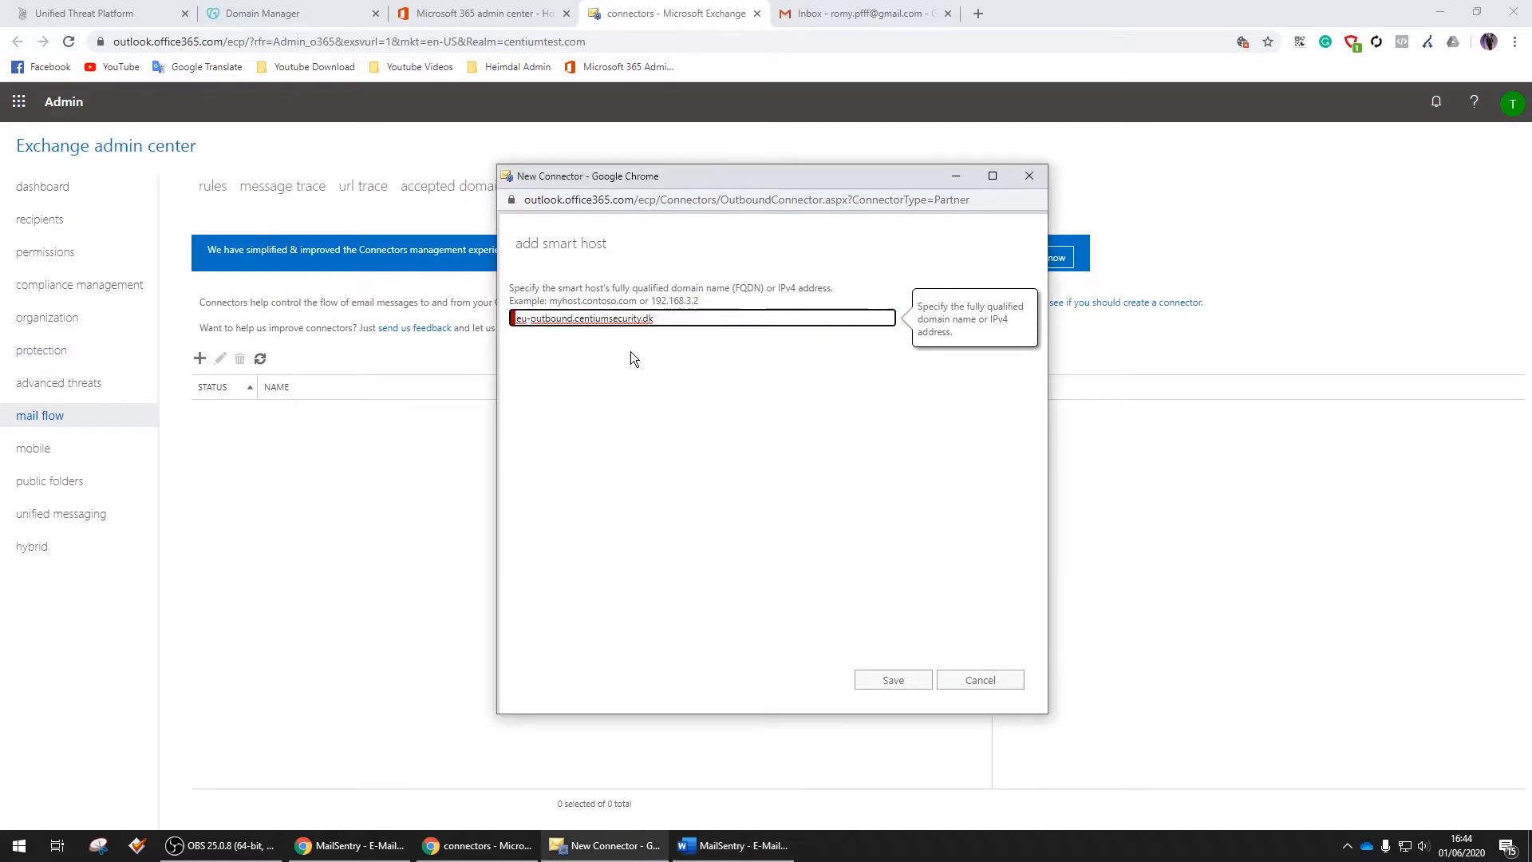
pyautogui.click(894, 679)
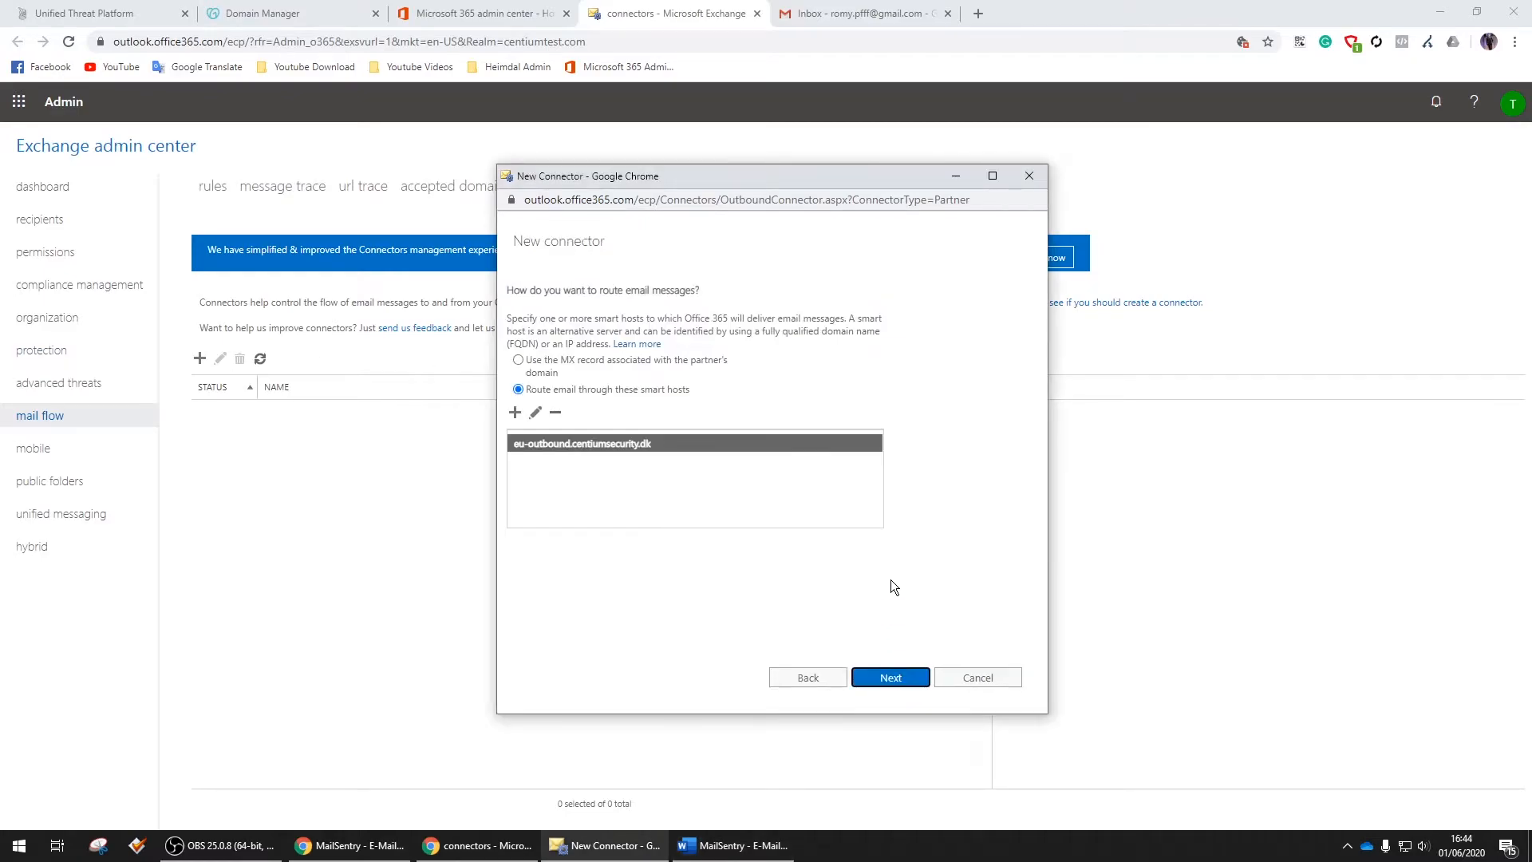
pyautogui.click(904, 684)
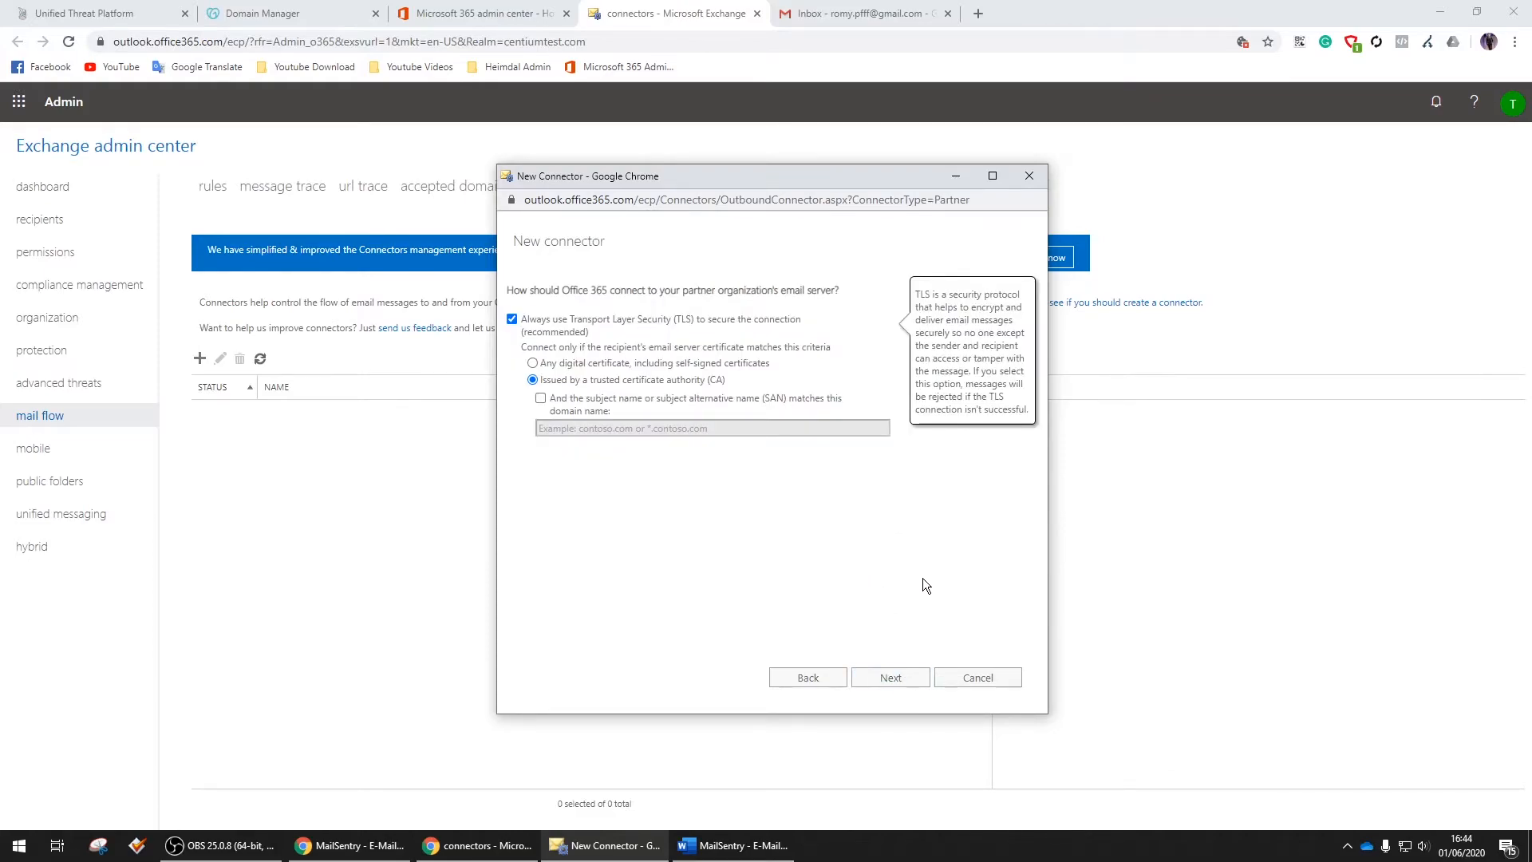
pyautogui.click(908, 679)
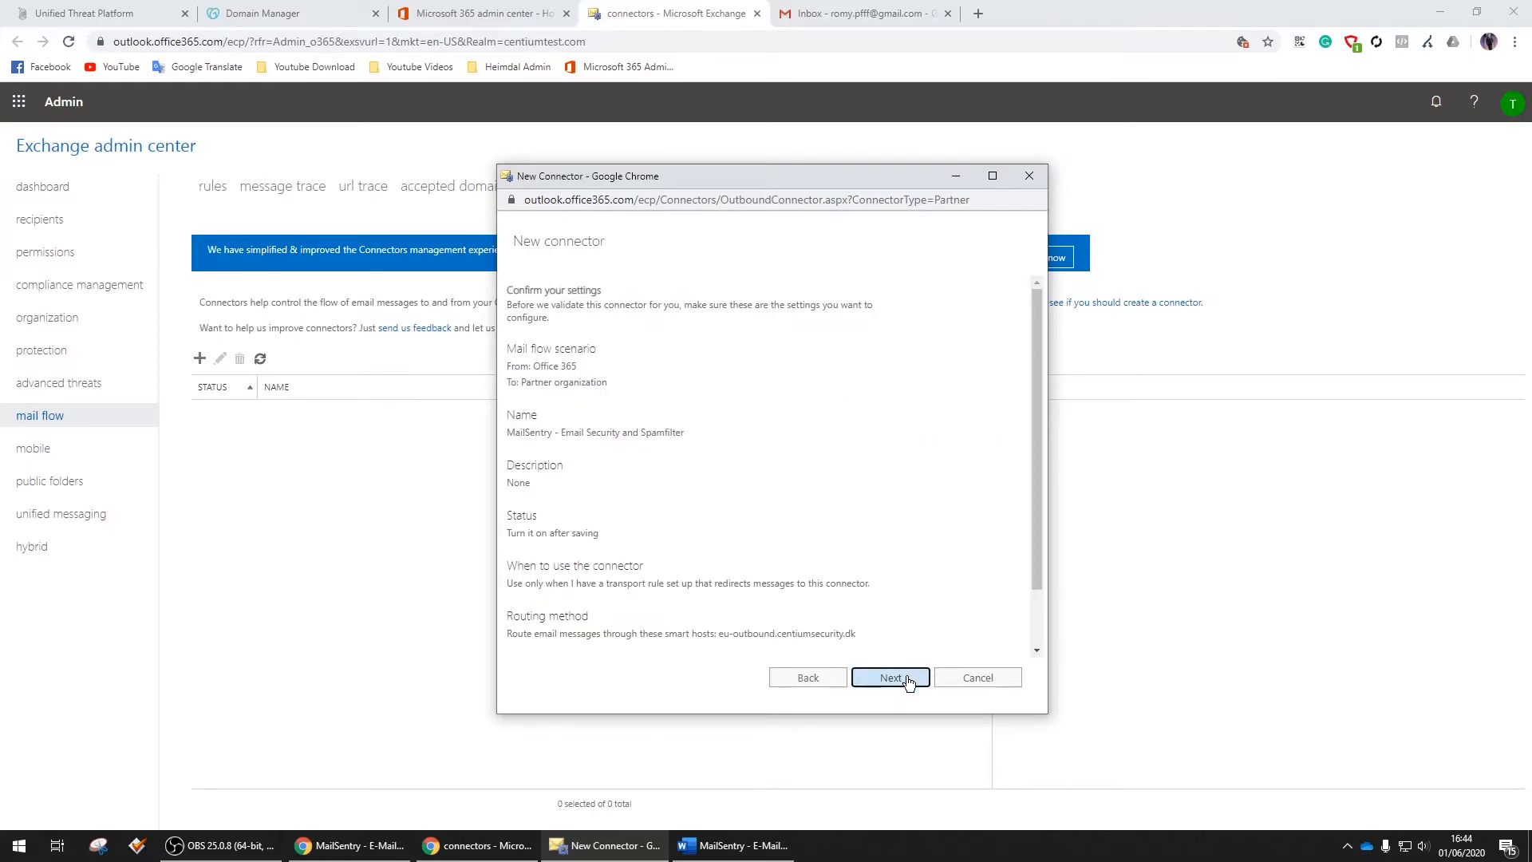
# Add a test recipient email address for validating the MailSentry connector
pyautogui.click(902, 675)
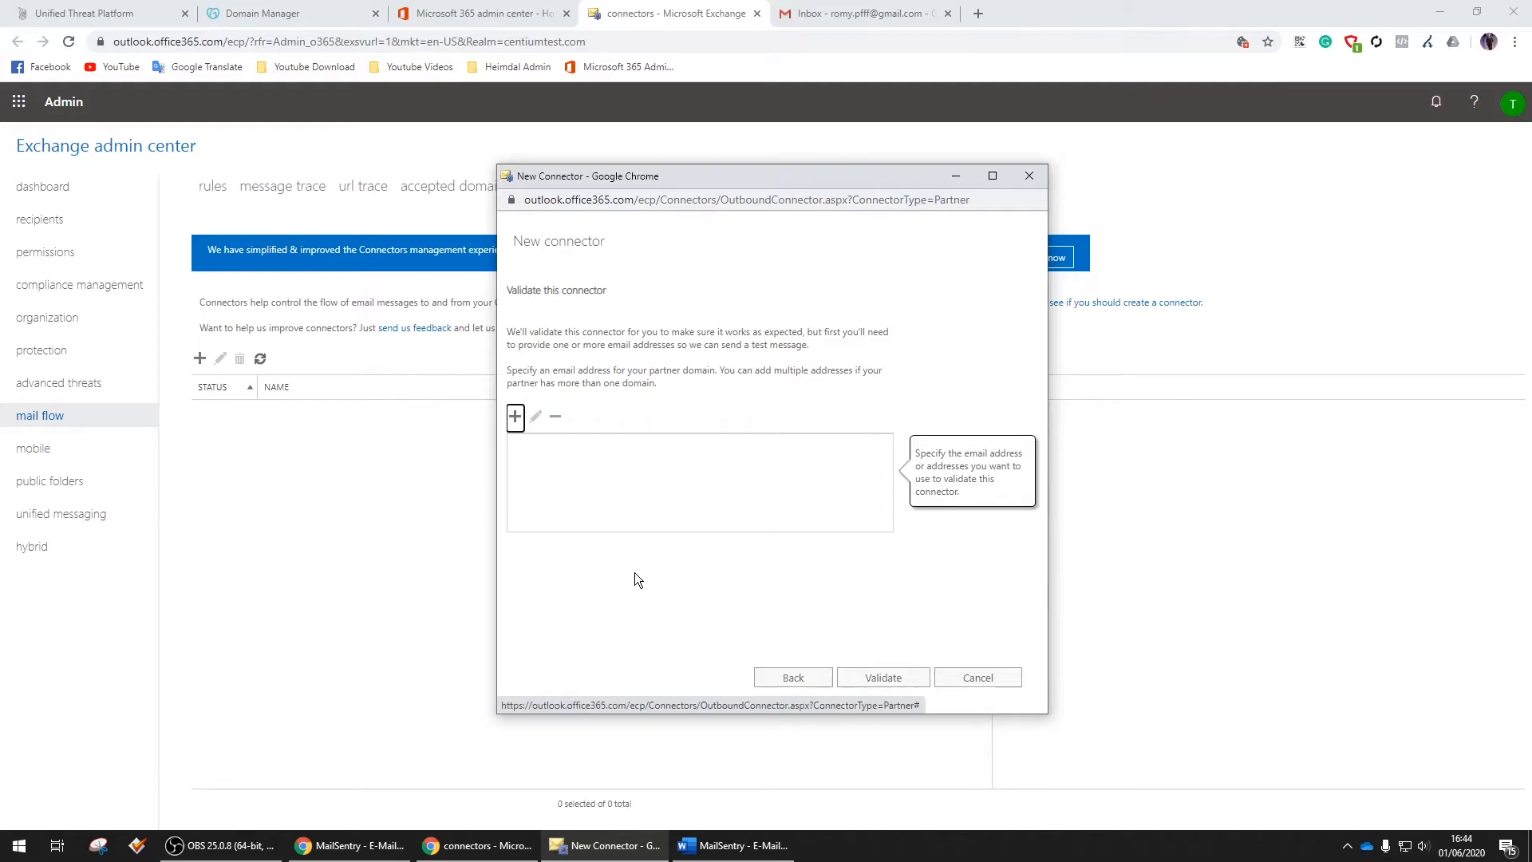
pyautogui.click(515, 416)
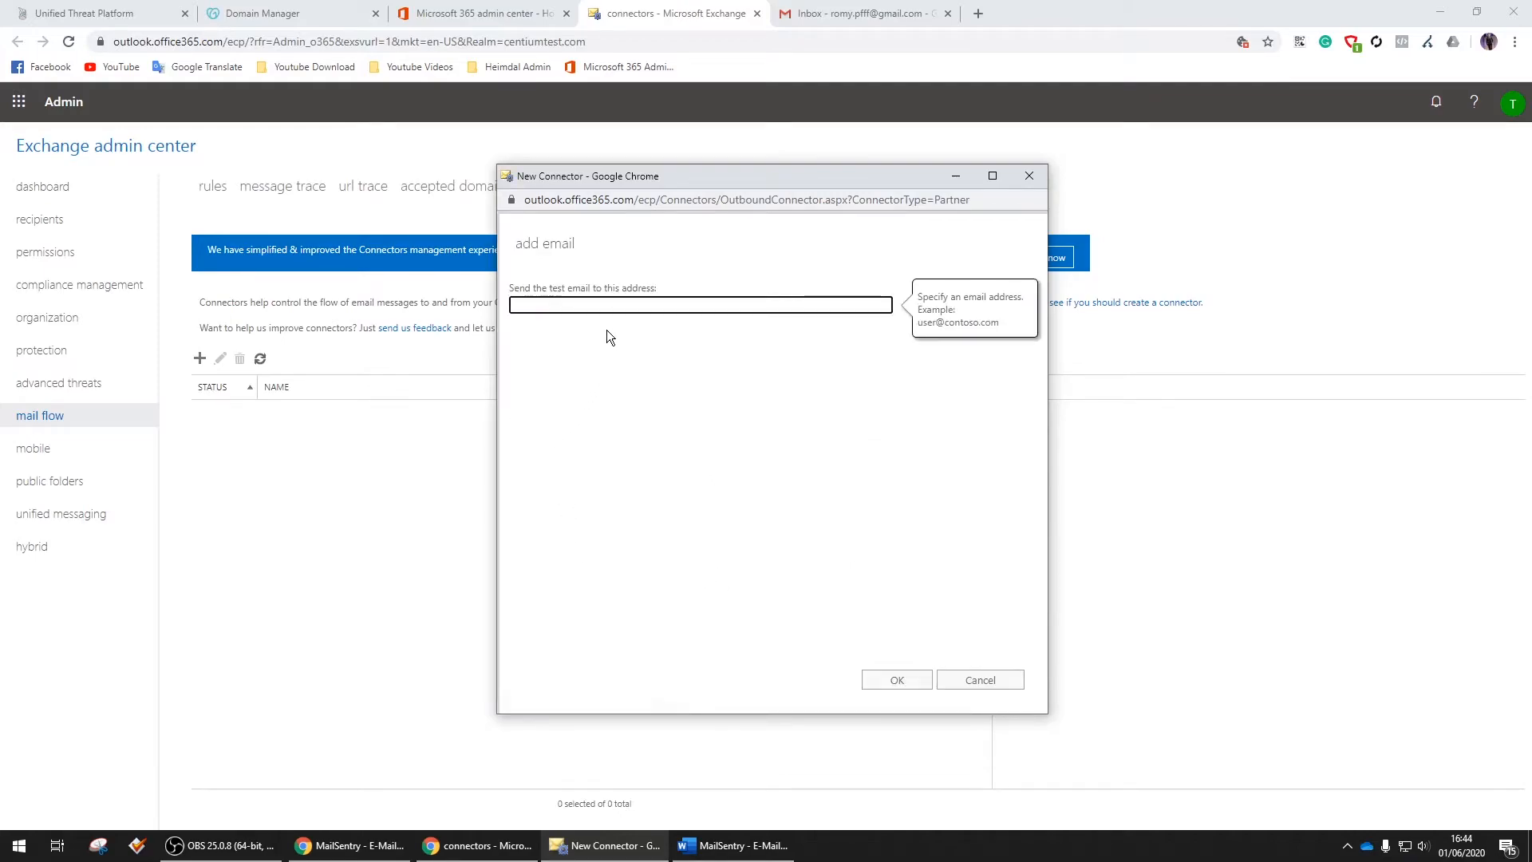
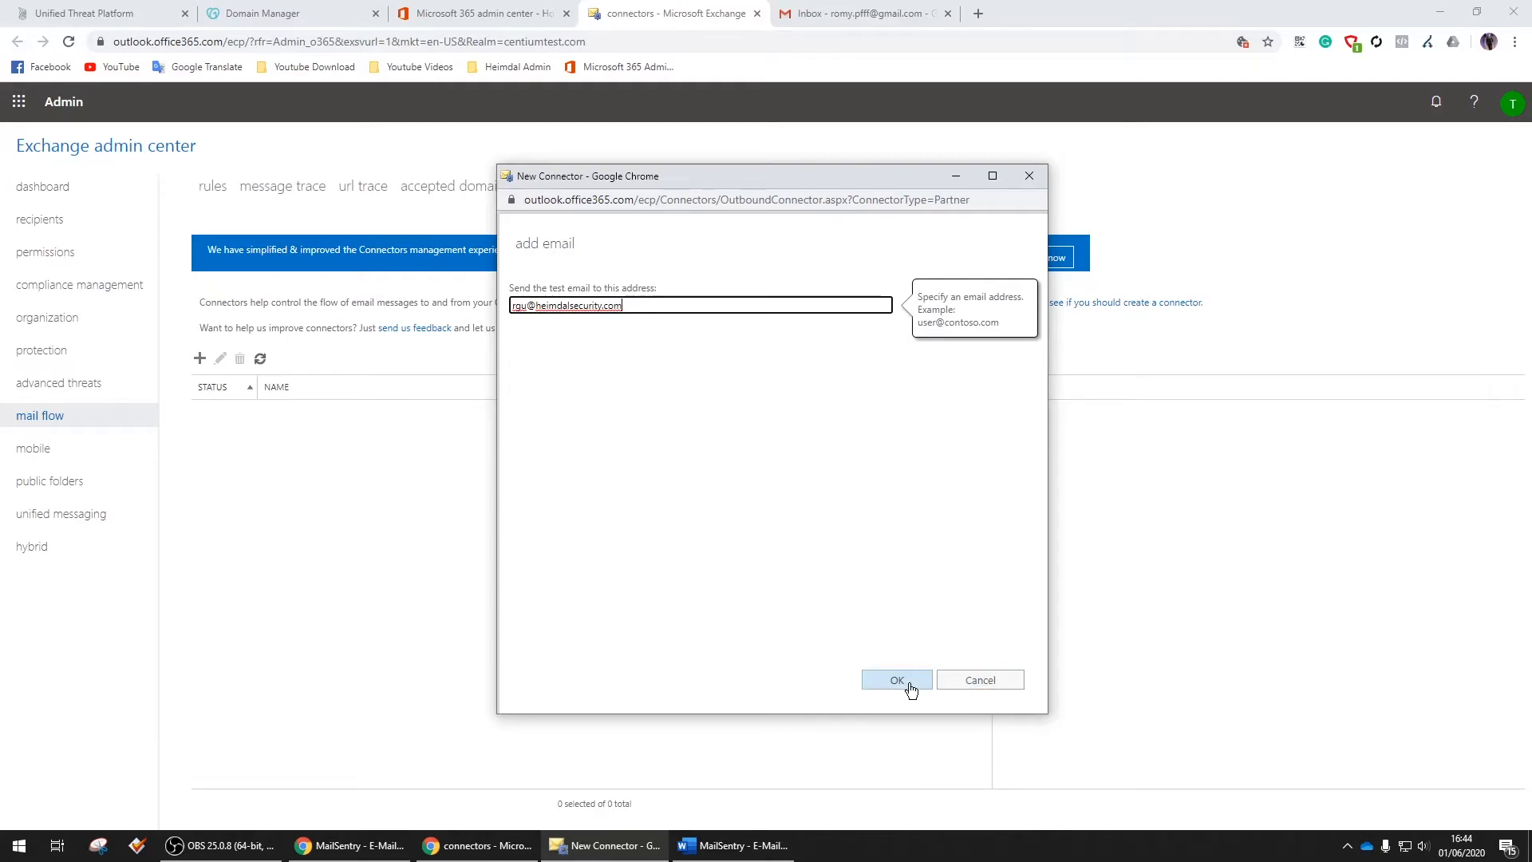
pyautogui.click(905, 682)
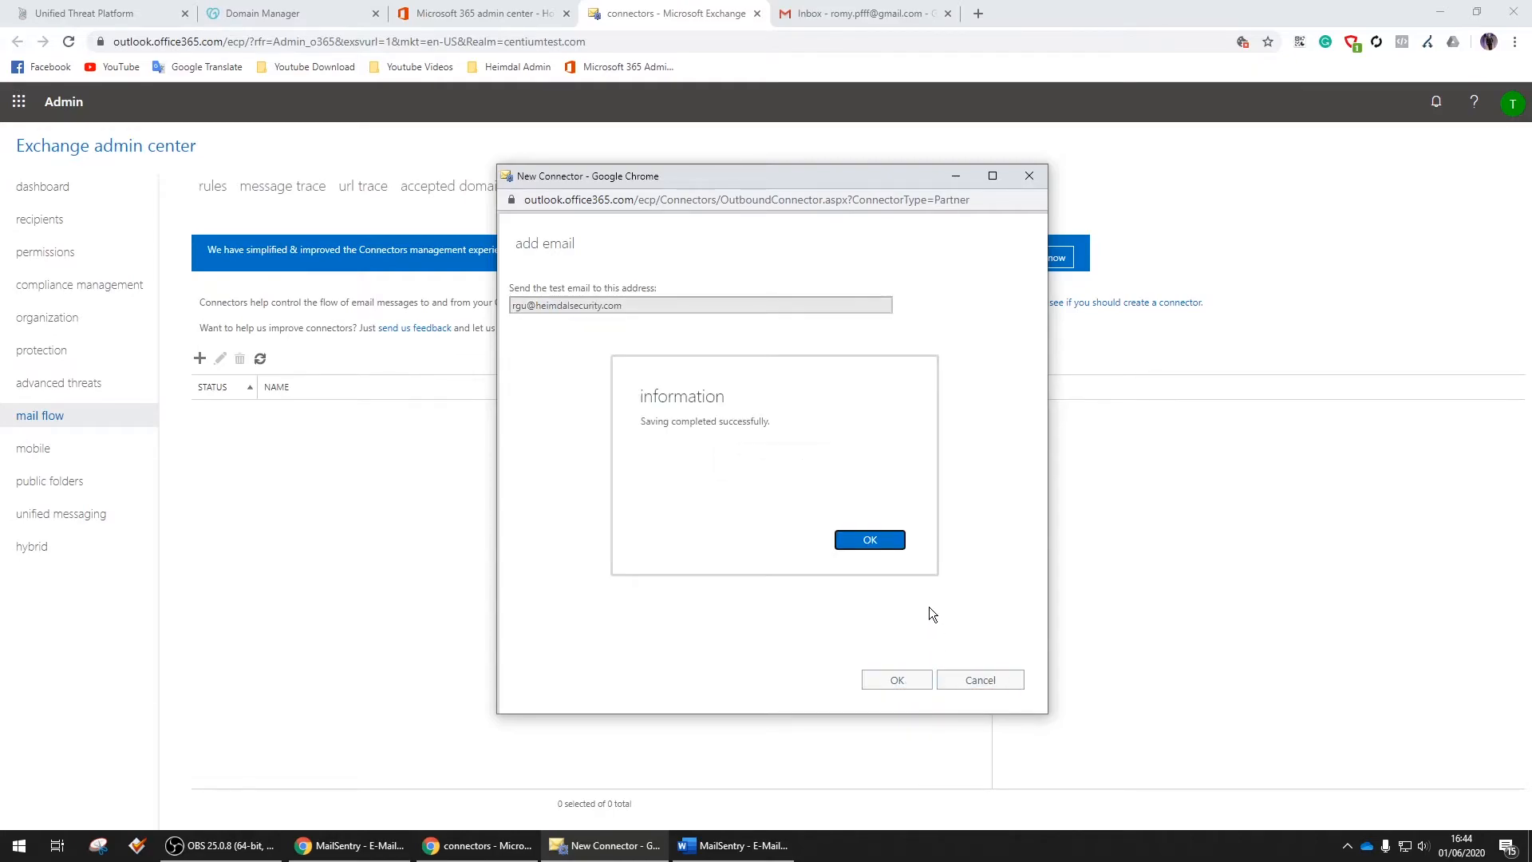
pyautogui.click(877, 544)
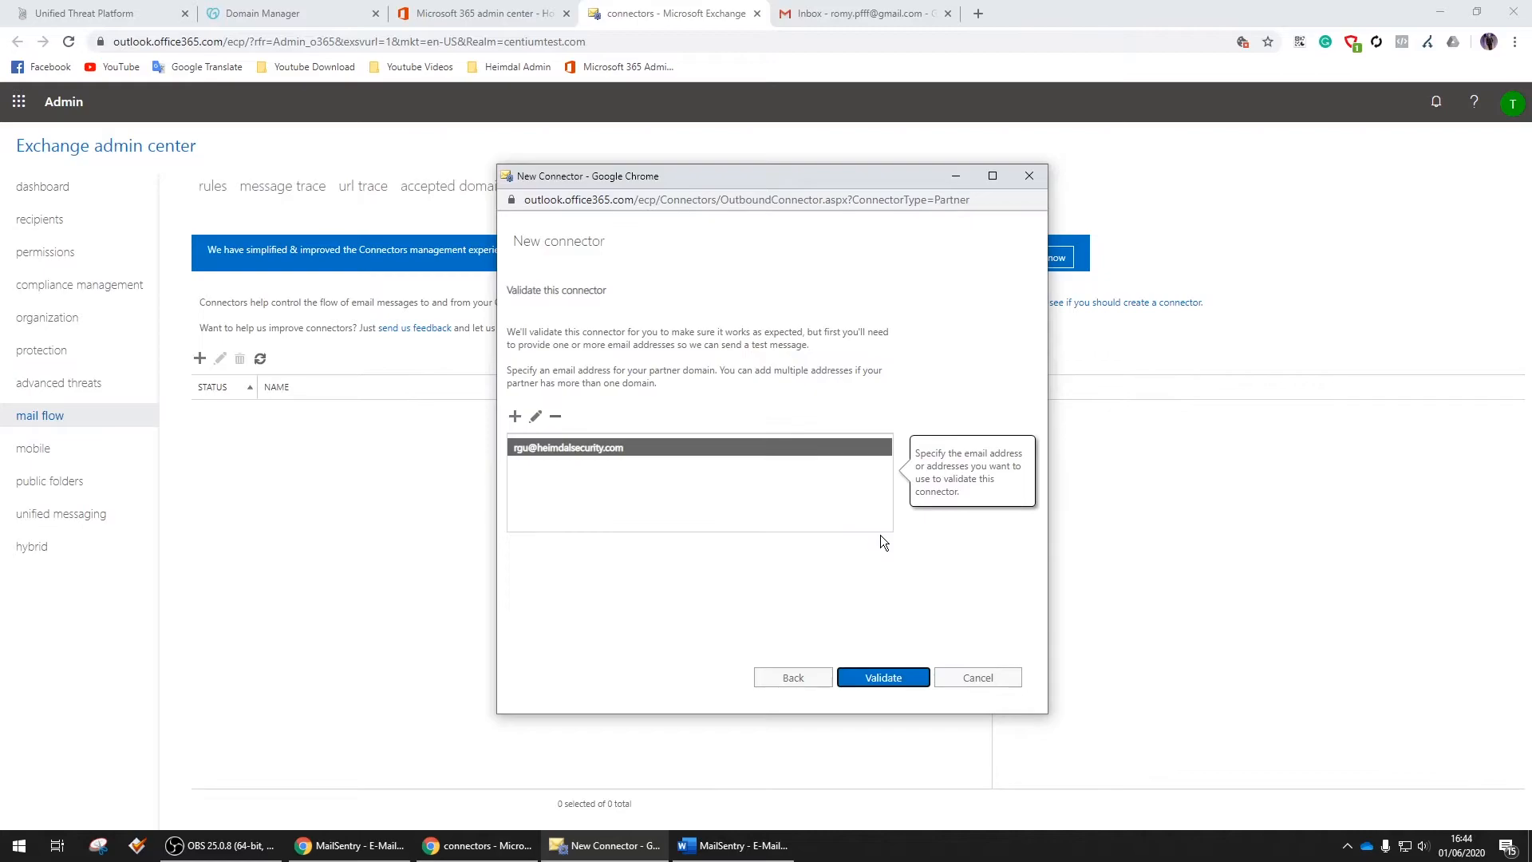
# Validate and save the MailSentry connector so it is On, then show the mail flow rules list
pyautogui.click(881, 679)
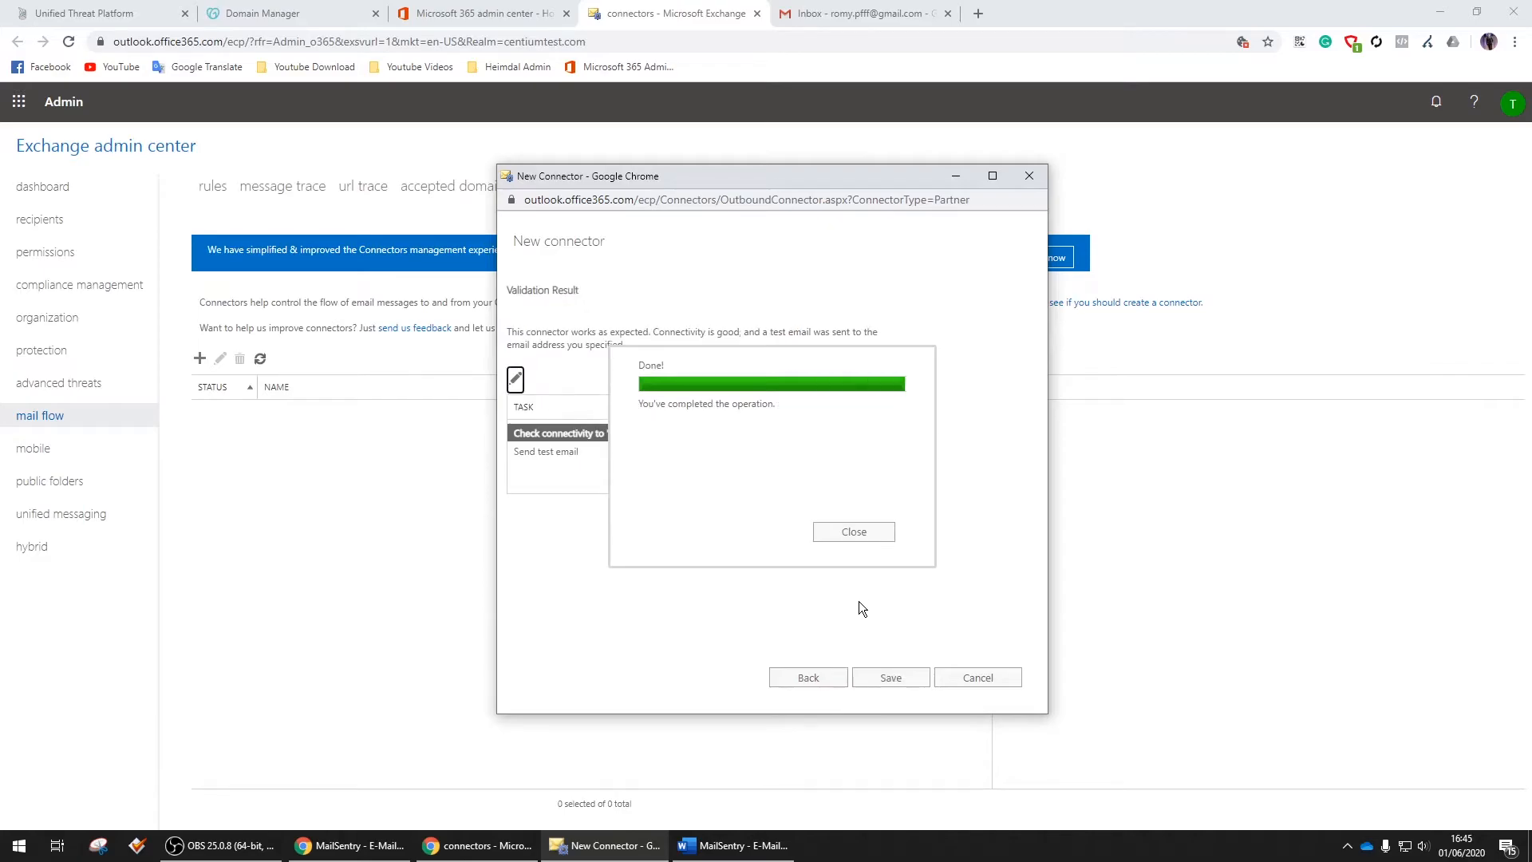
pyautogui.click(853, 532)
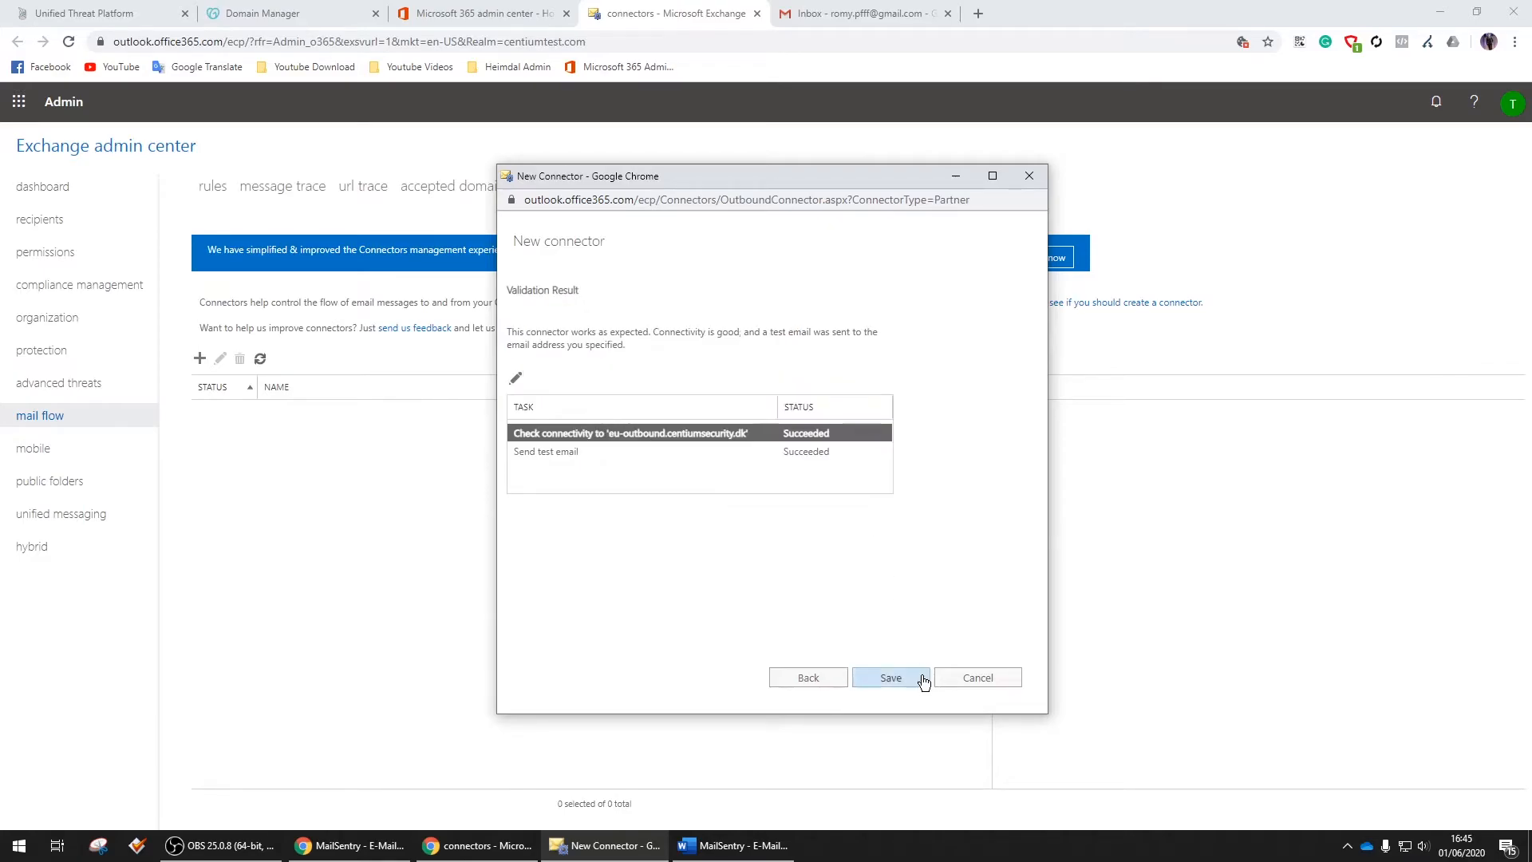
pyautogui.click(897, 682)
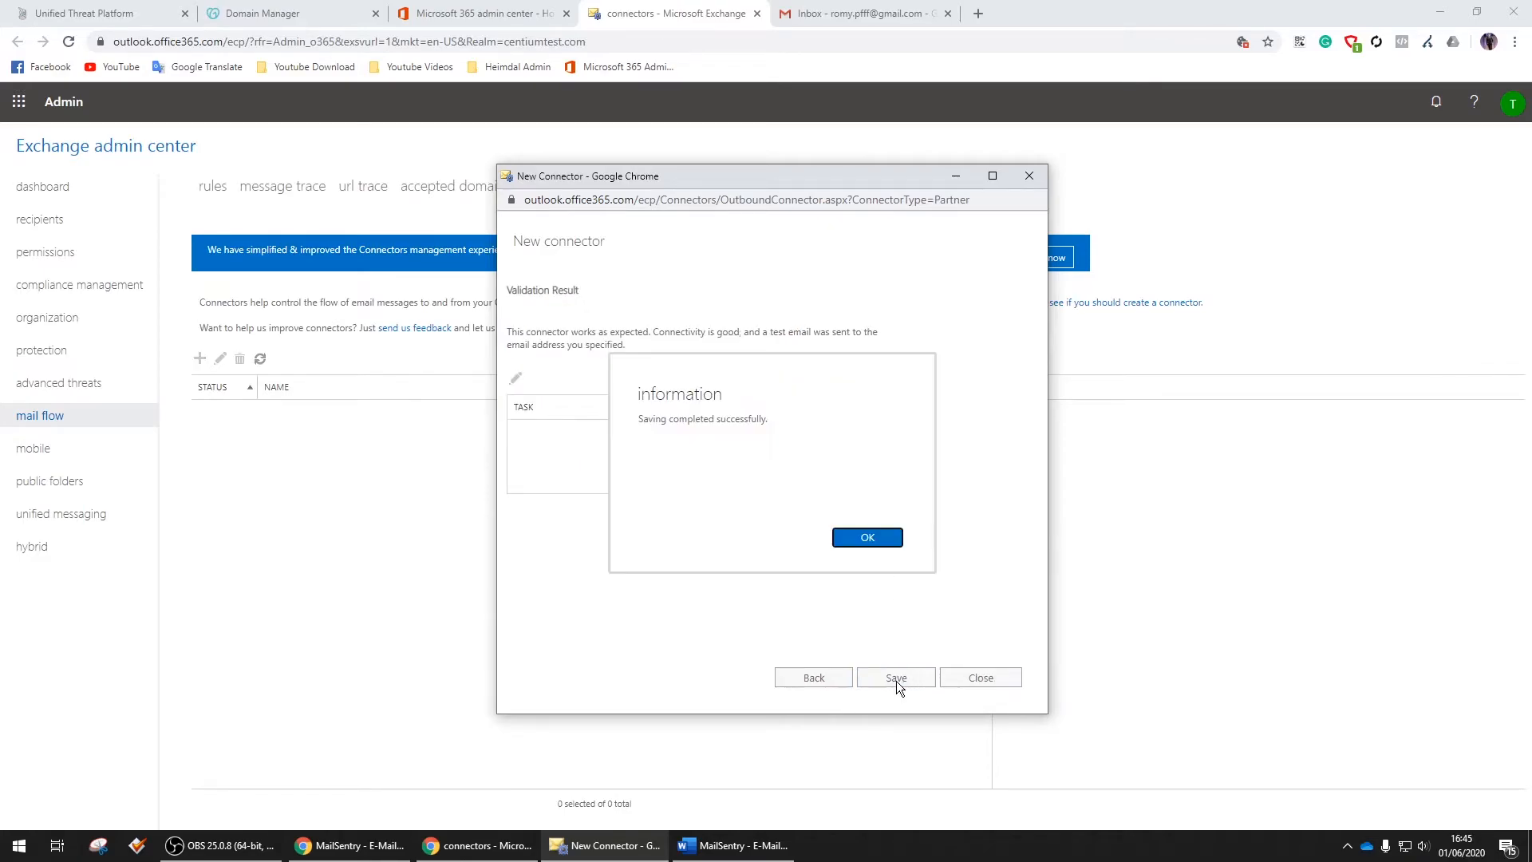
pyautogui.click(882, 534)
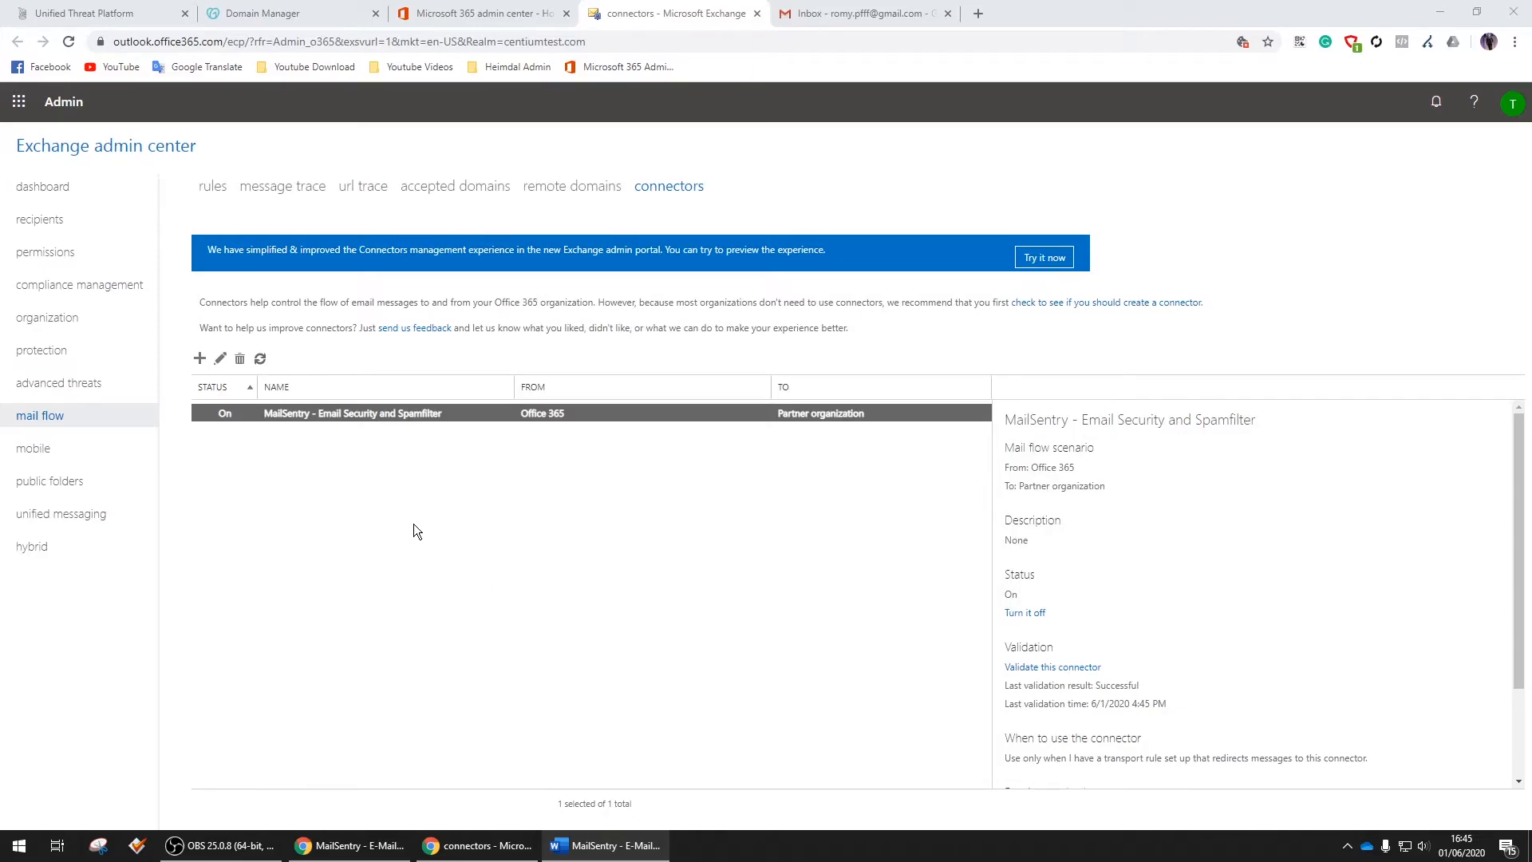
pyautogui.click(212, 186)
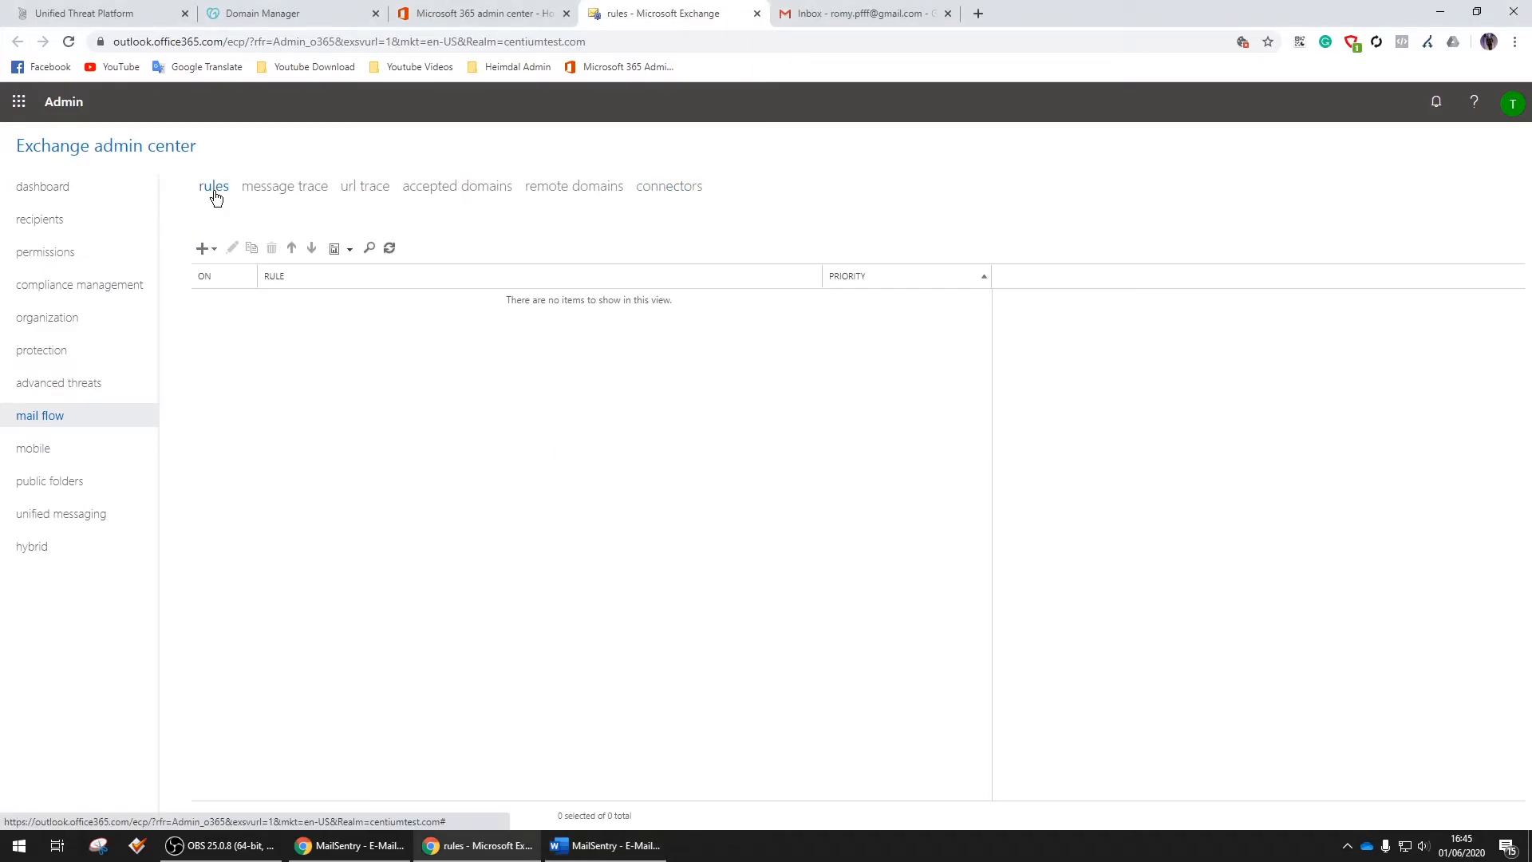
# Create a new MailSentry rule conditioned on the sender being inside the organization
pyautogui.click(202, 249)
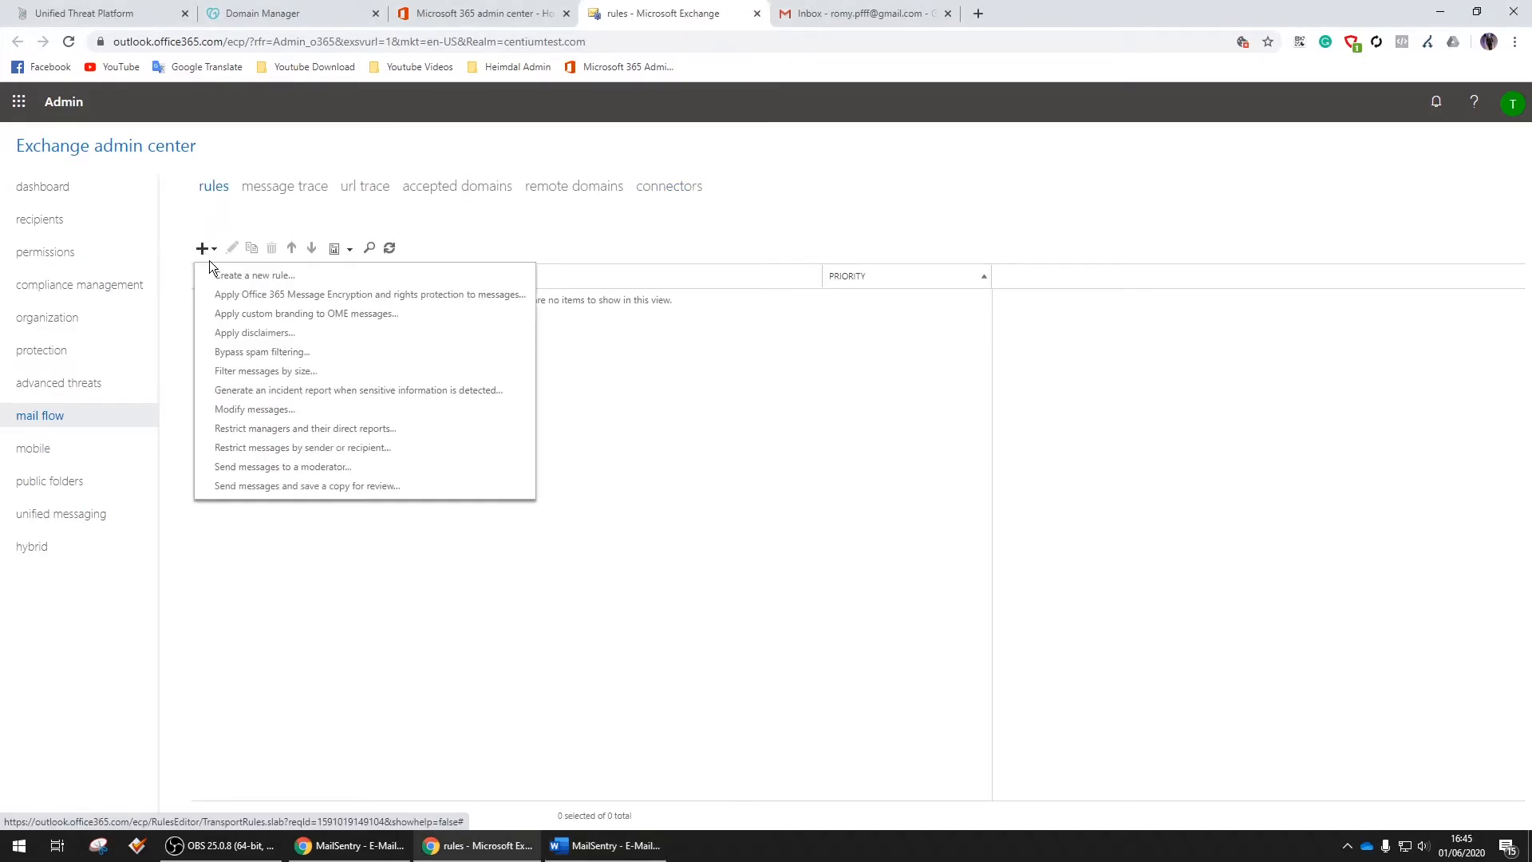
pyautogui.click(281, 275)
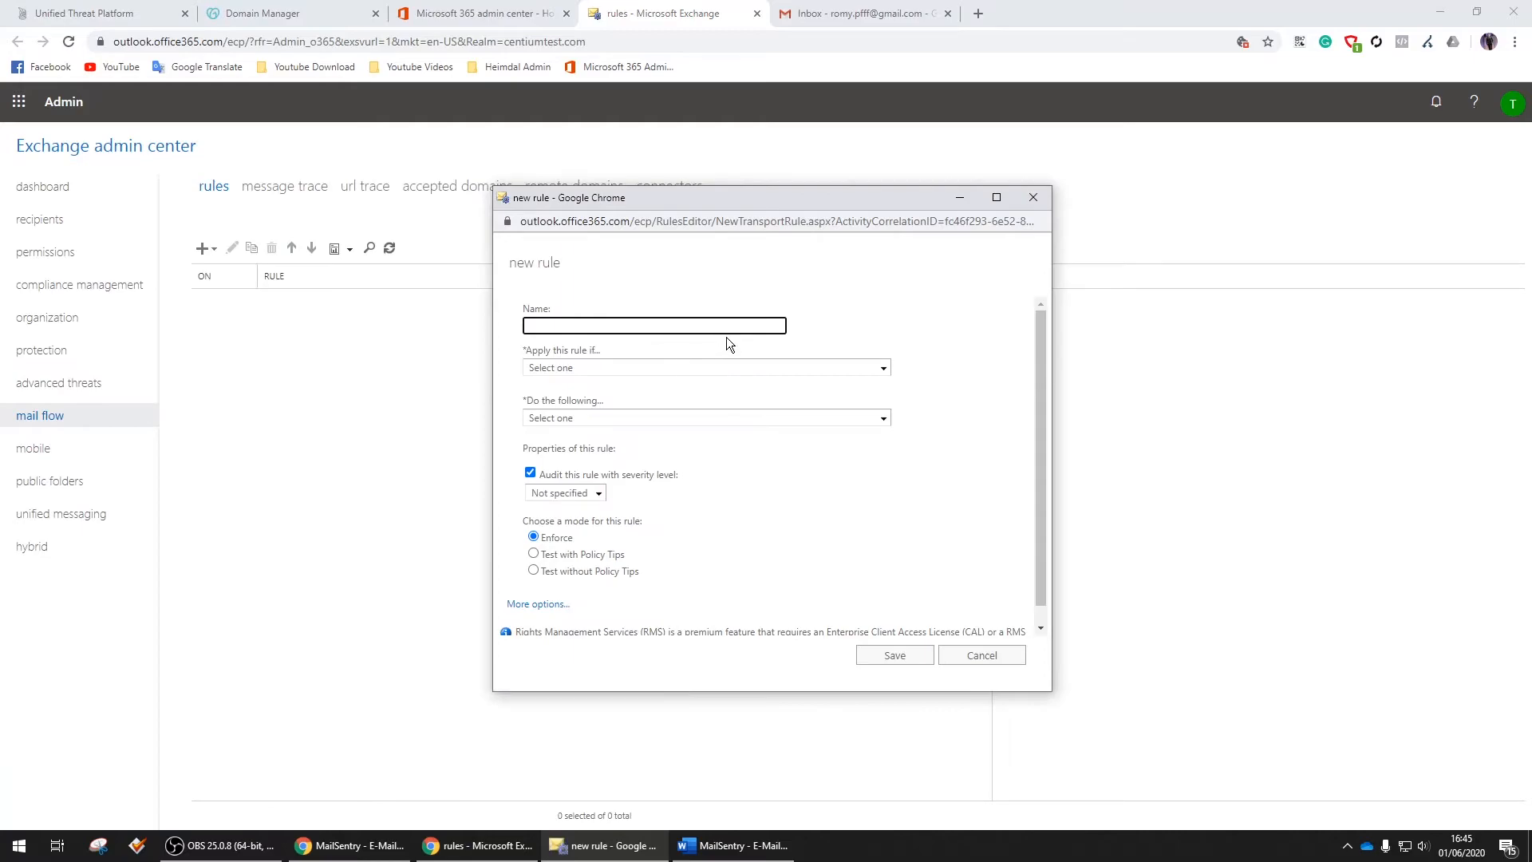
pyautogui.write('MailSentry - Email Security and Spamfilter')
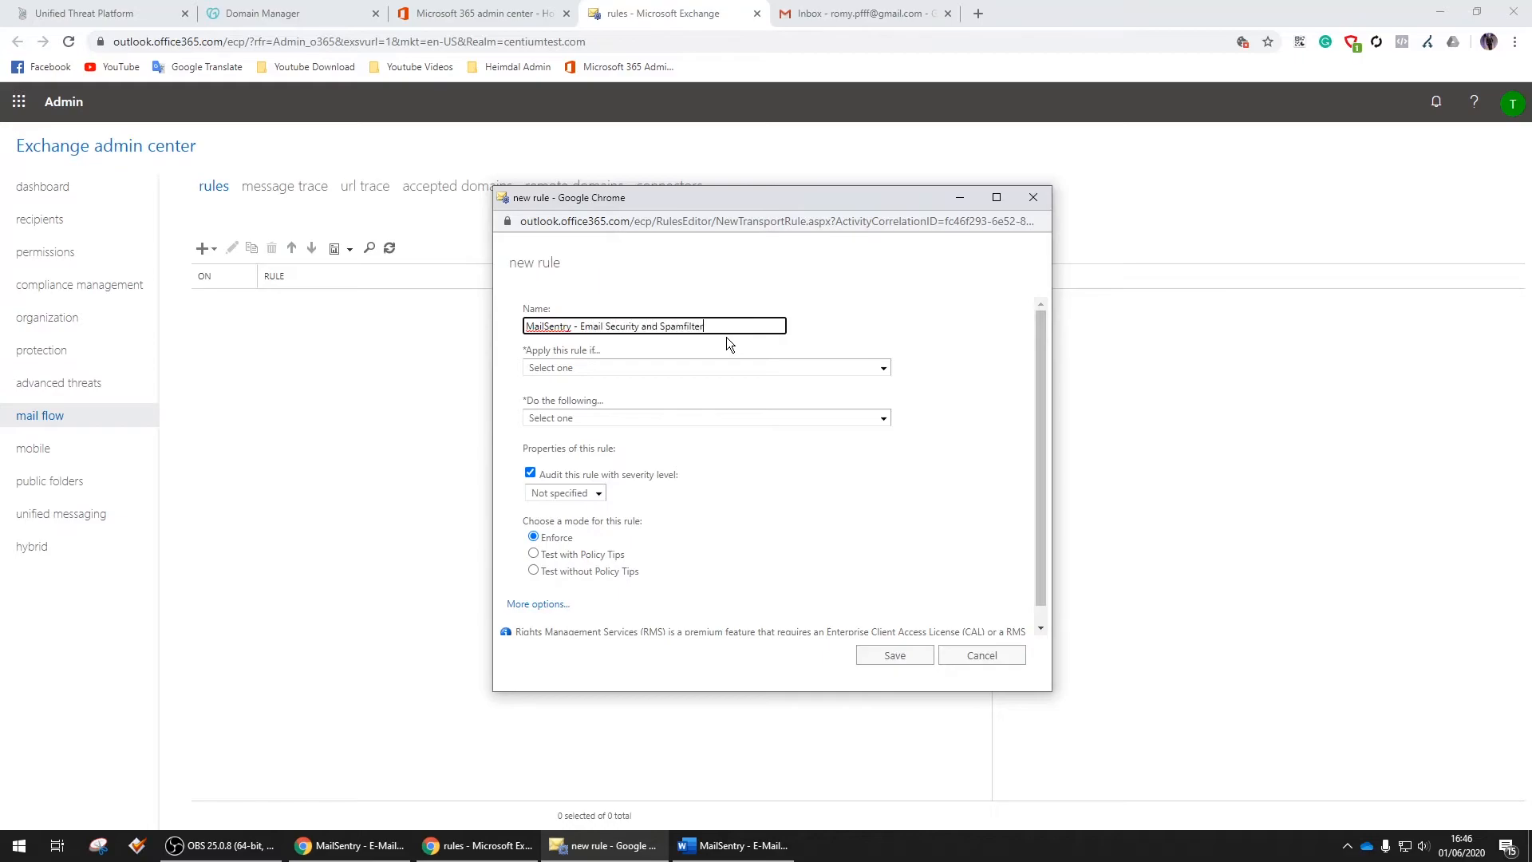
pyautogui.click(707, 368)
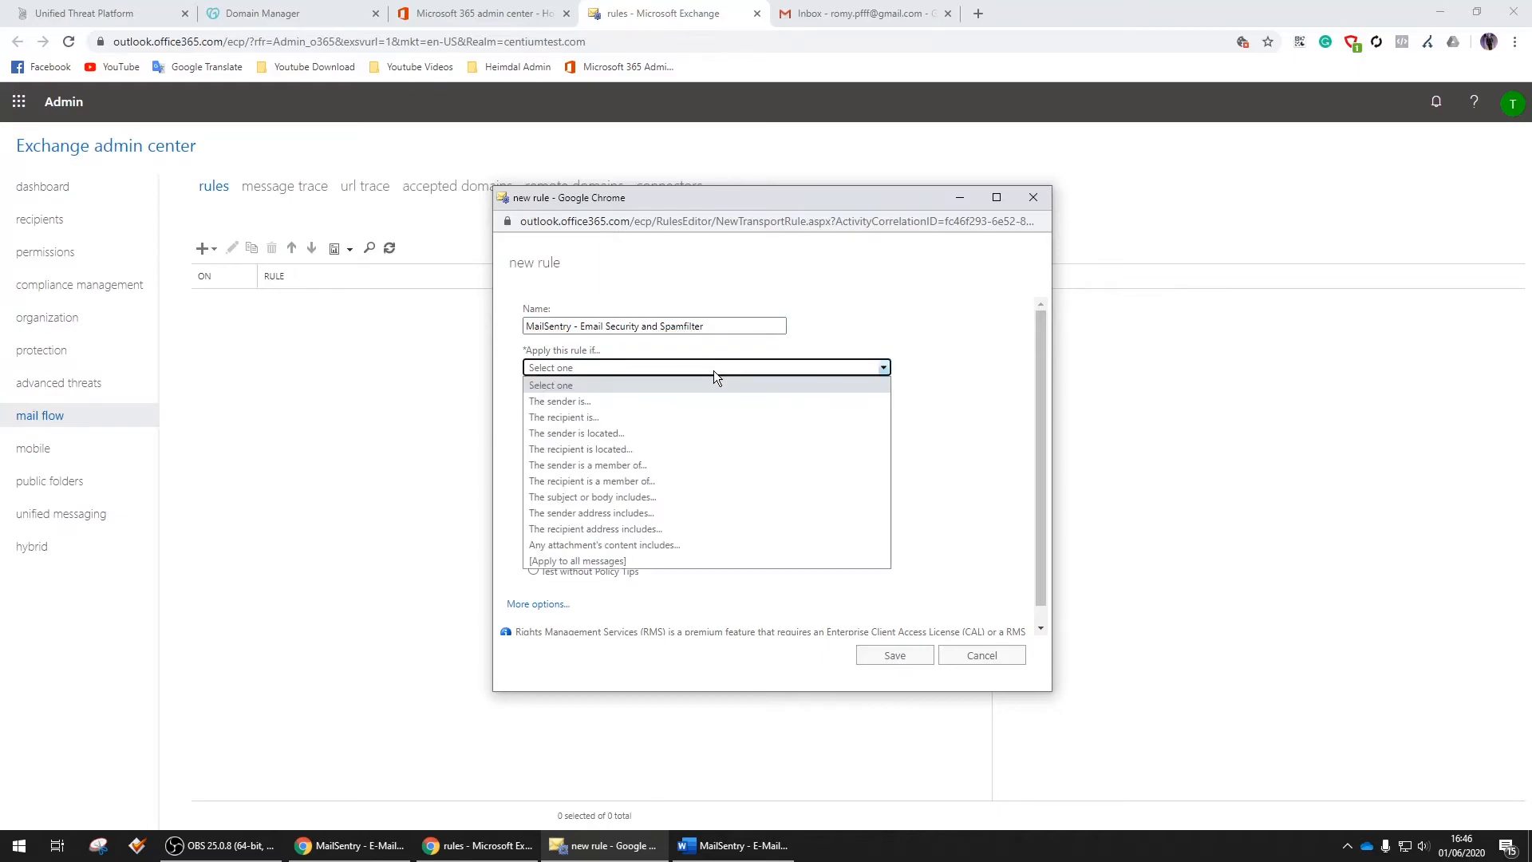
pyautogui.click(596, 434)
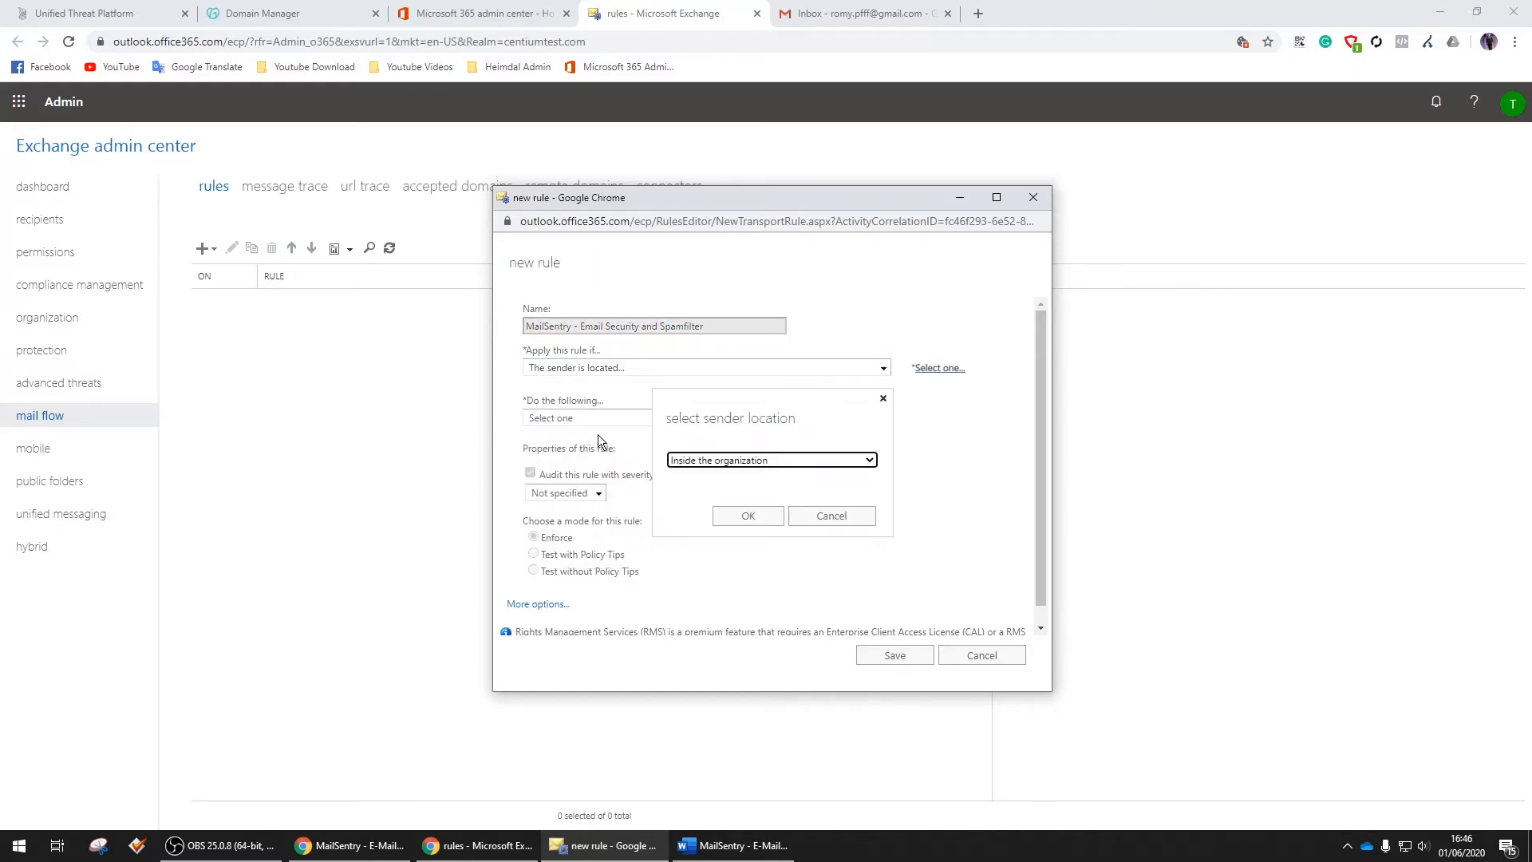
pyautogui.click(746, 515)
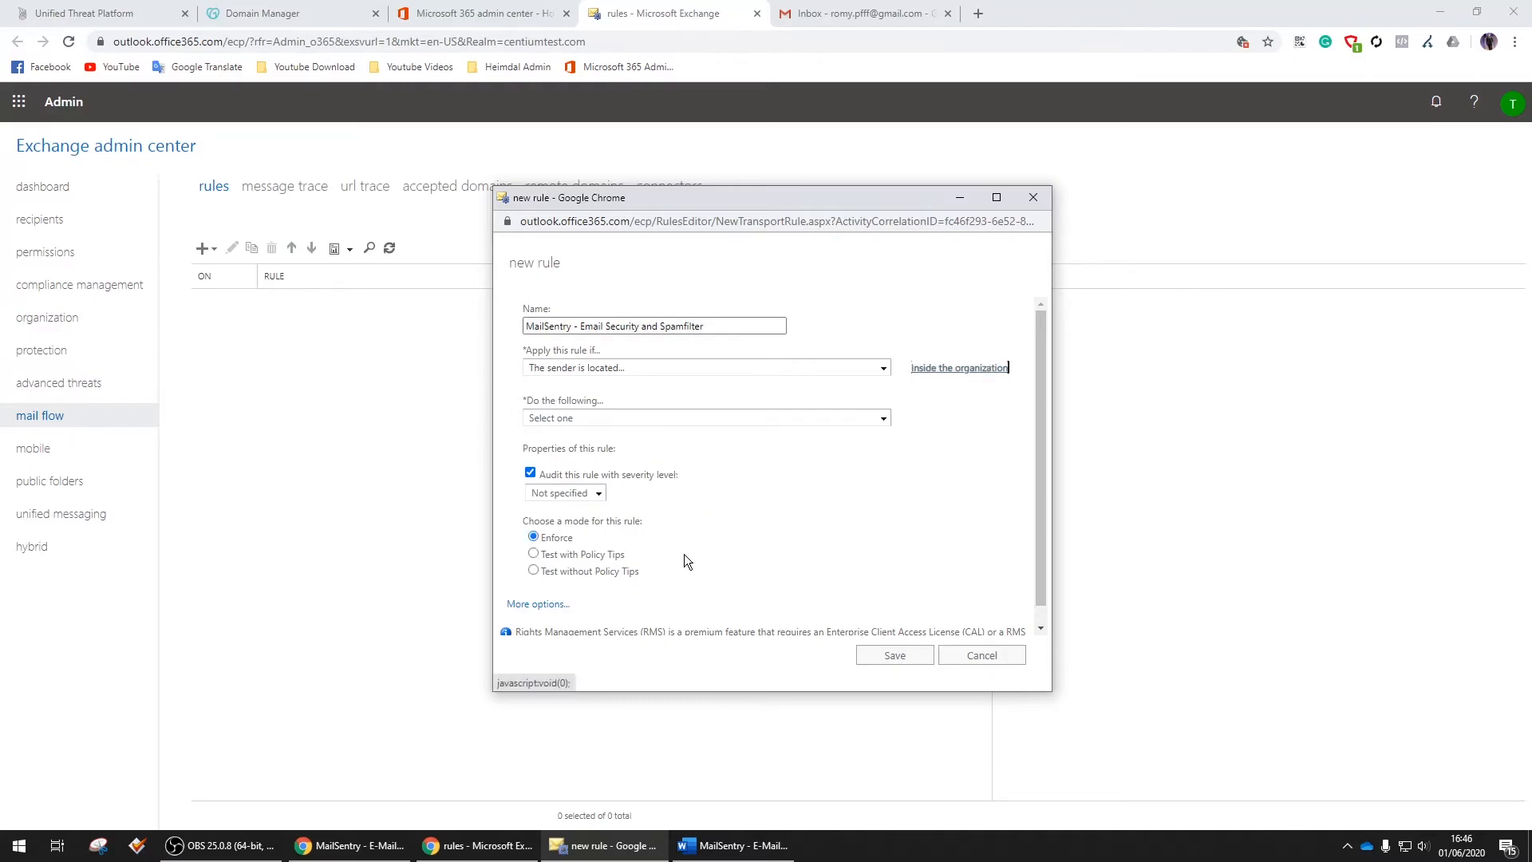
# Set the rule's action to redirect mail to the MailSentry connector and save it
pyautogui.click(539, 605)
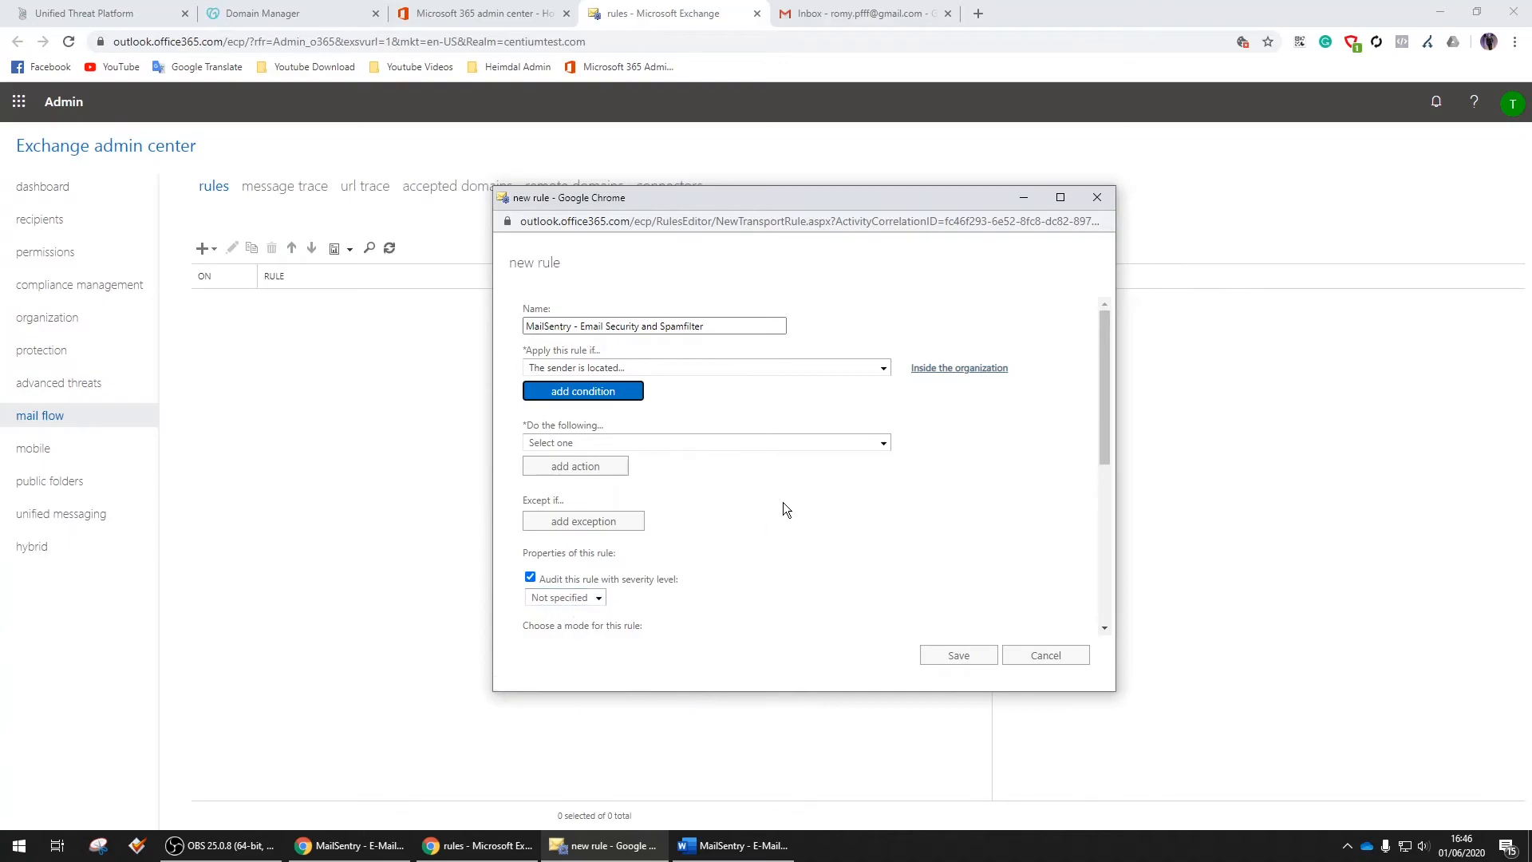
pyautogui.click(884, 443)
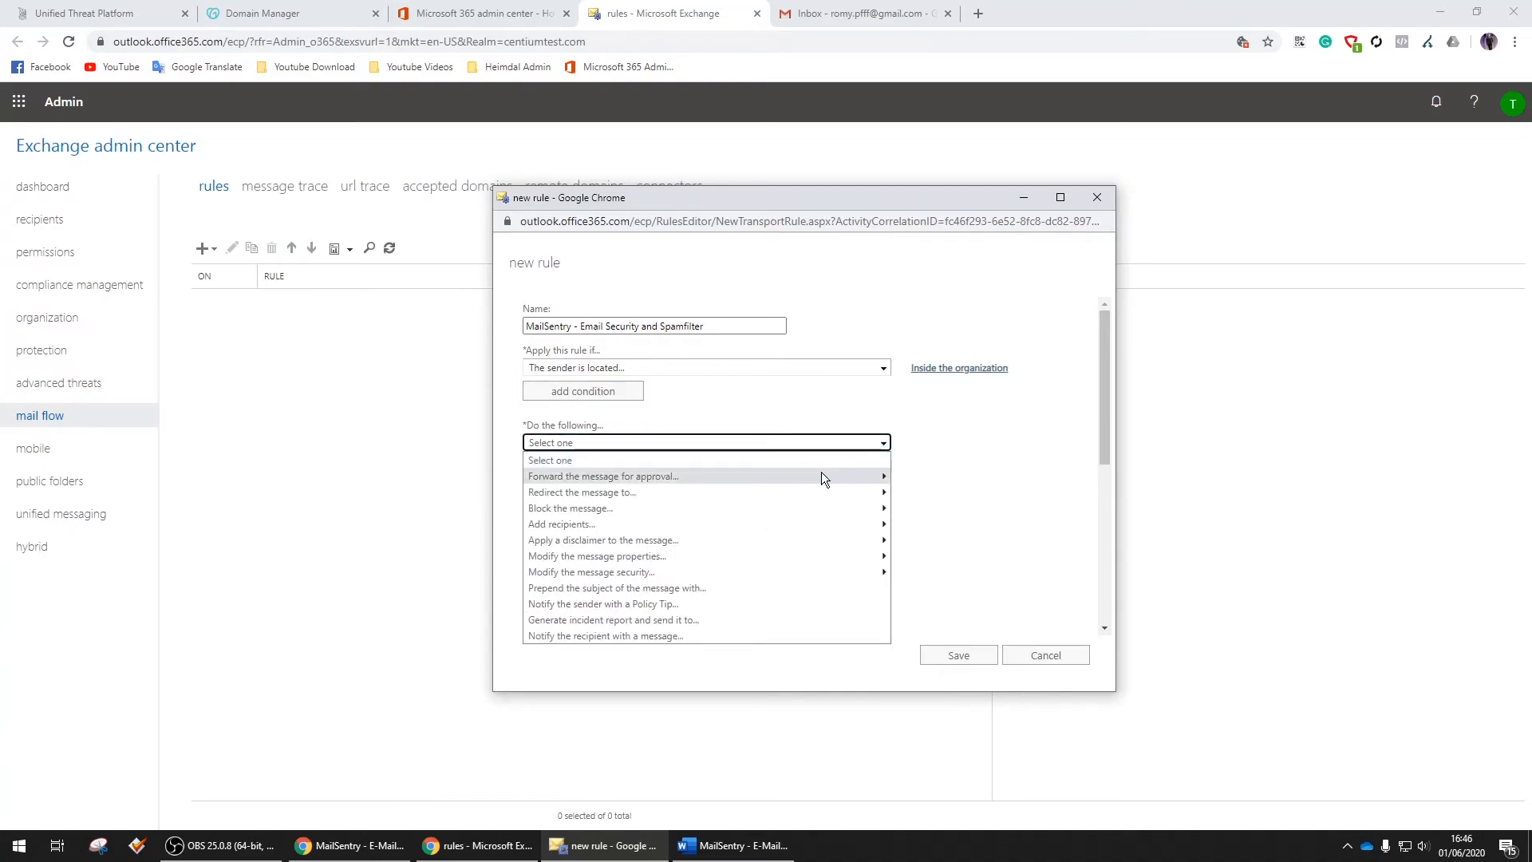
pyautogui.moveTo(766, 491)
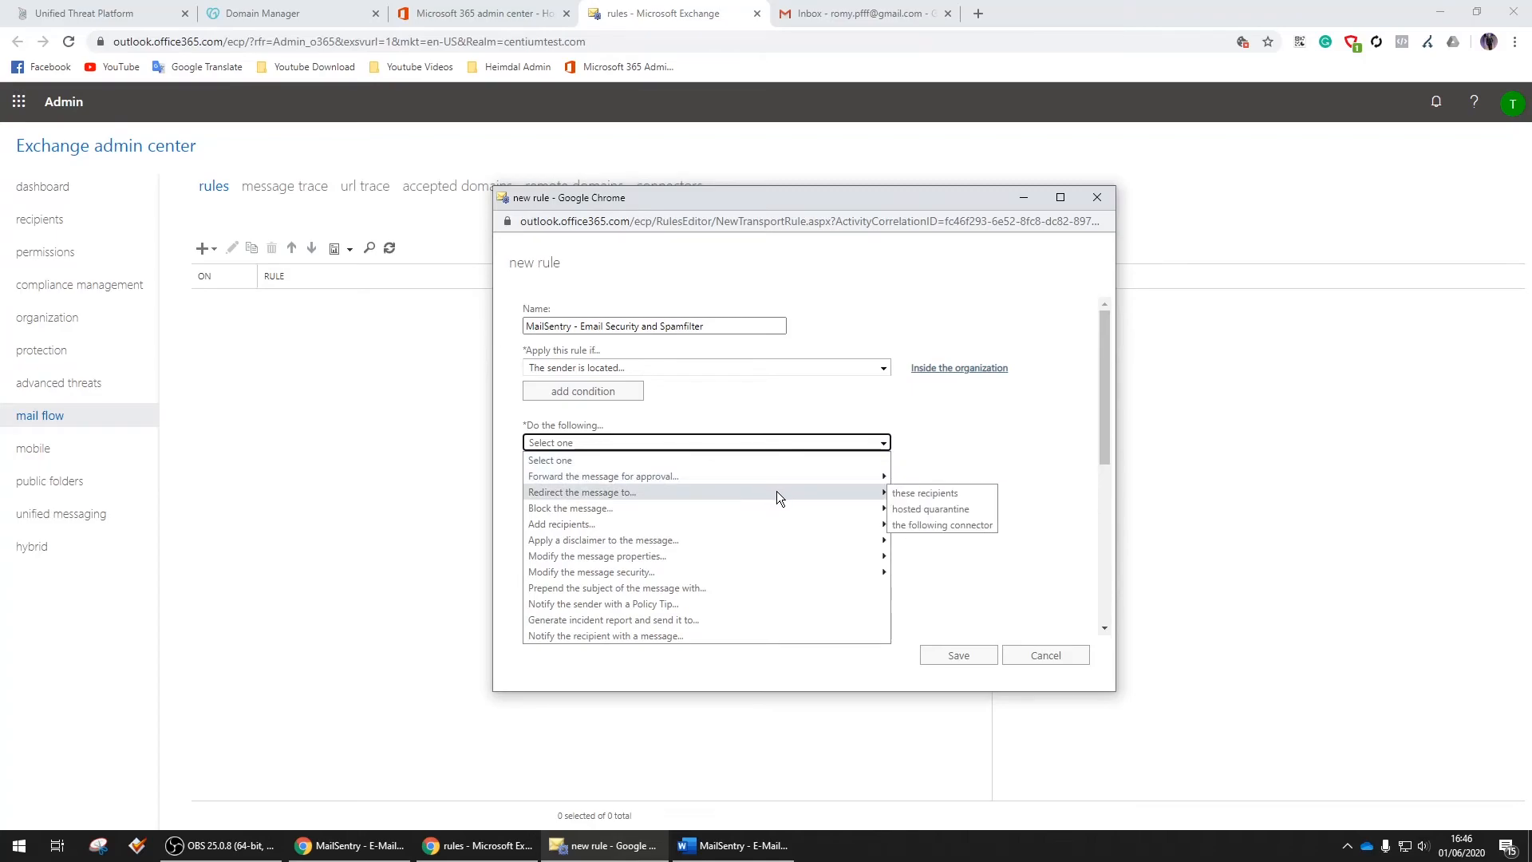
pyautogui.click(950, 523)
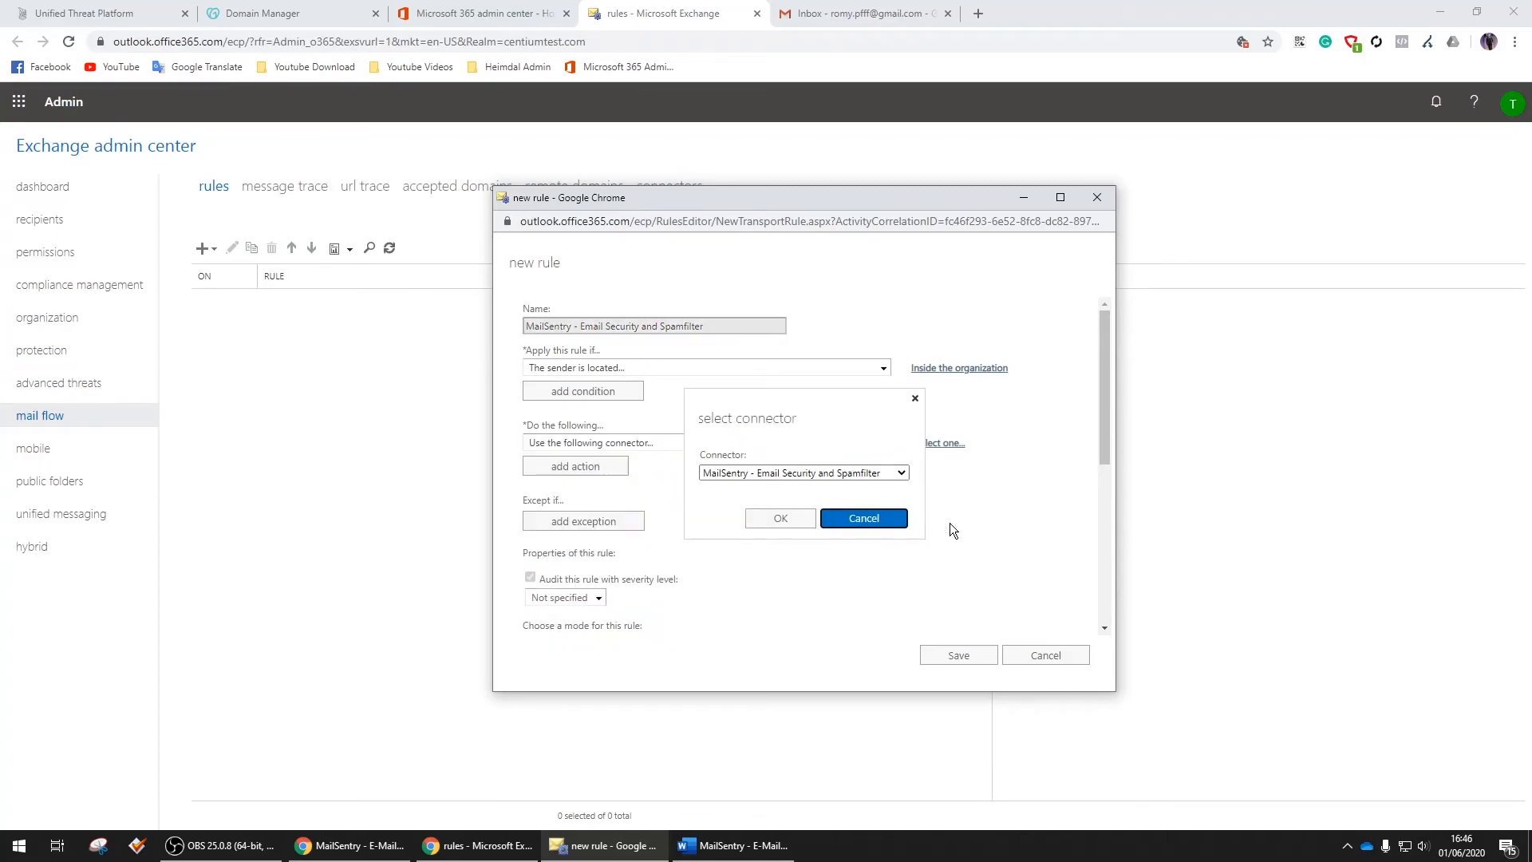
pyautogui.click(854, 473)
pyautogui.click(878, 475)
pyautogui.click(789, 518)
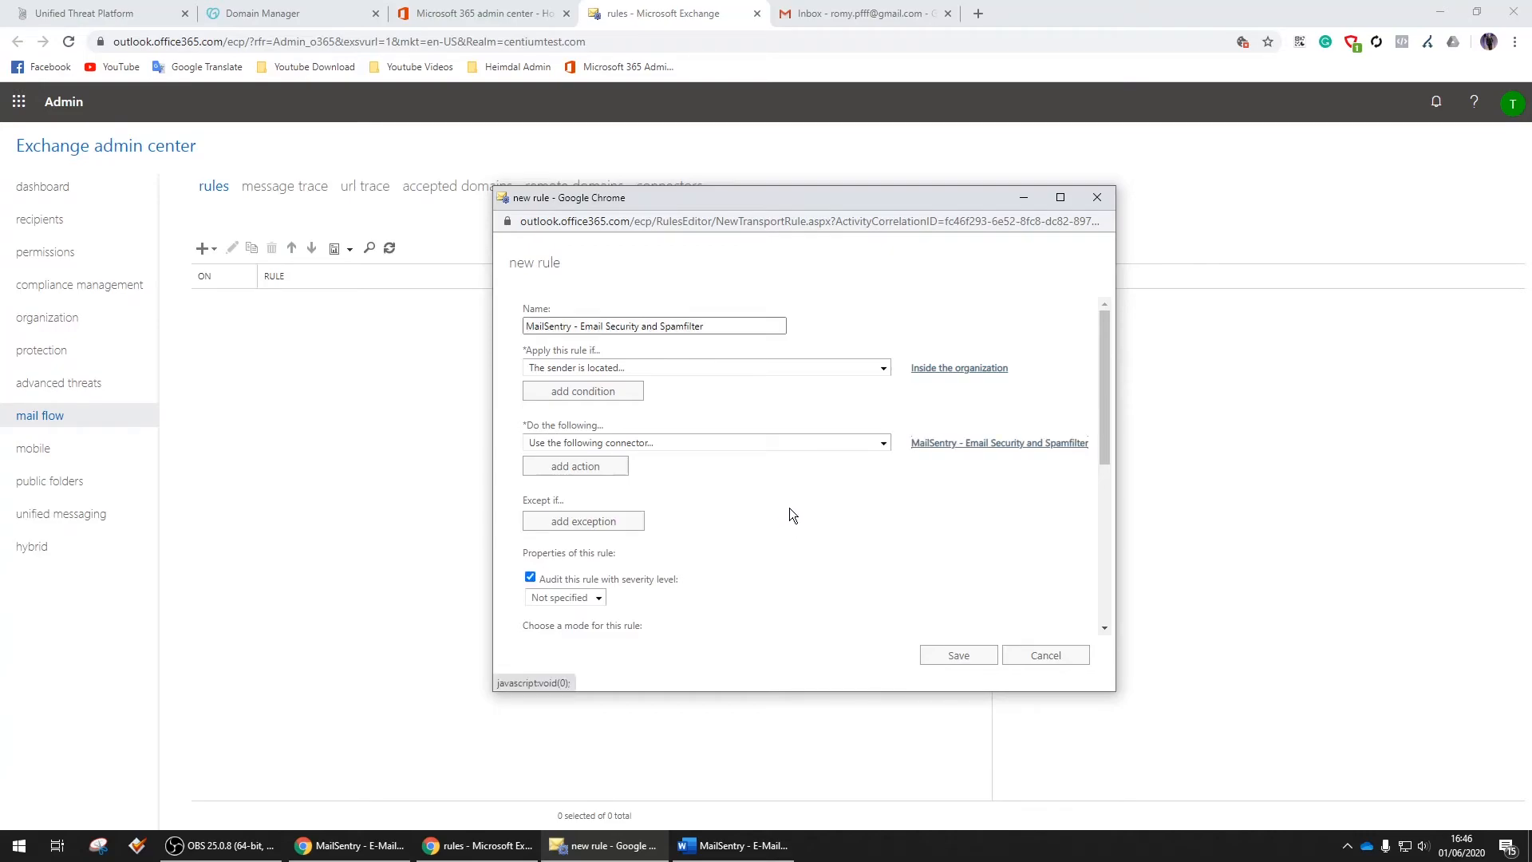
pyautogui.scroll(-3, 793, 506)
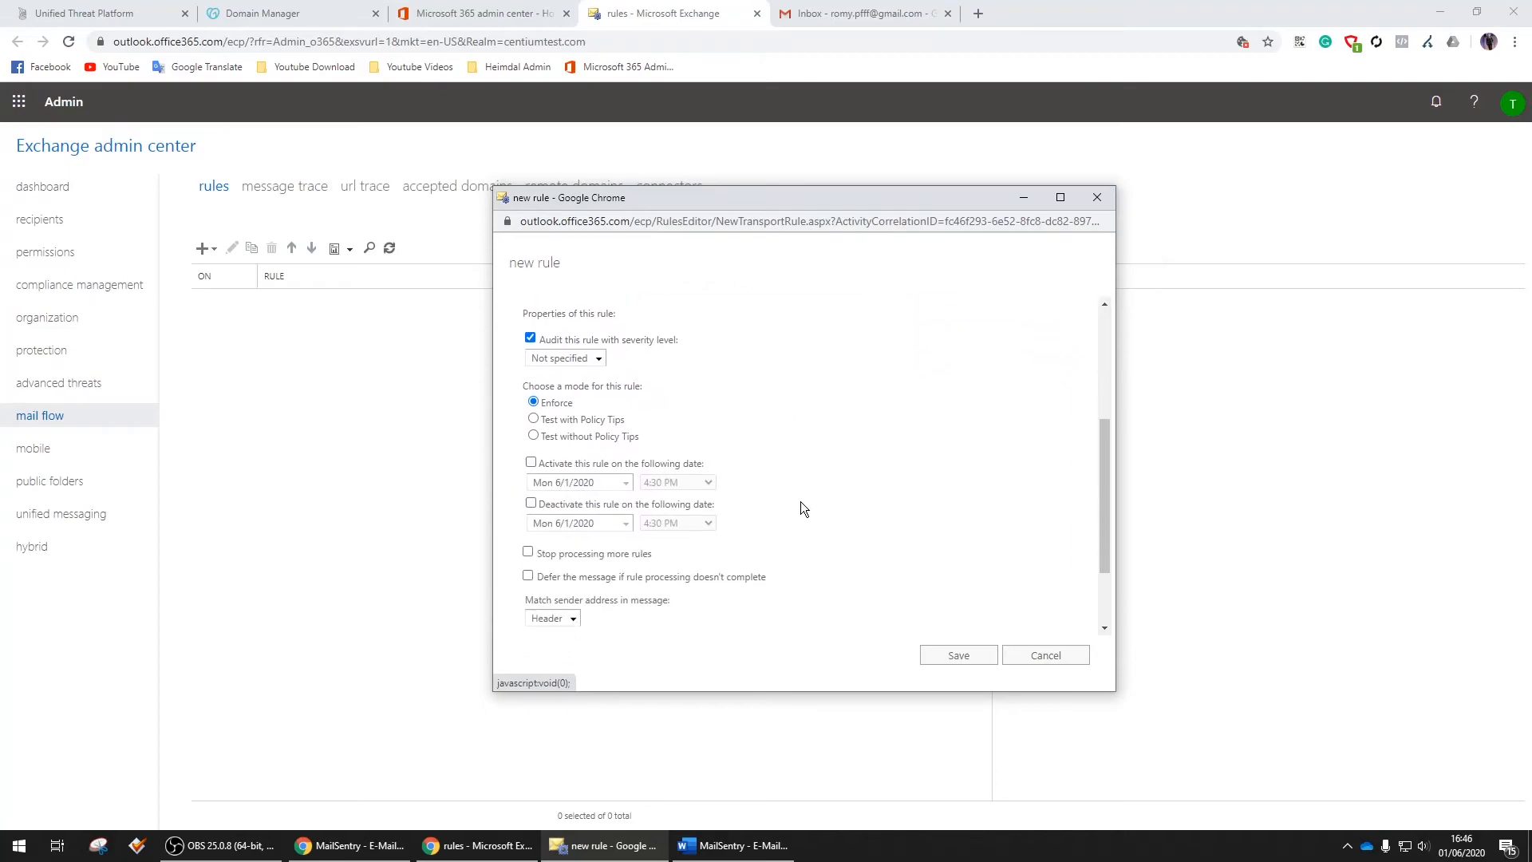
pyautogui.scroll(-2, 827, 480)
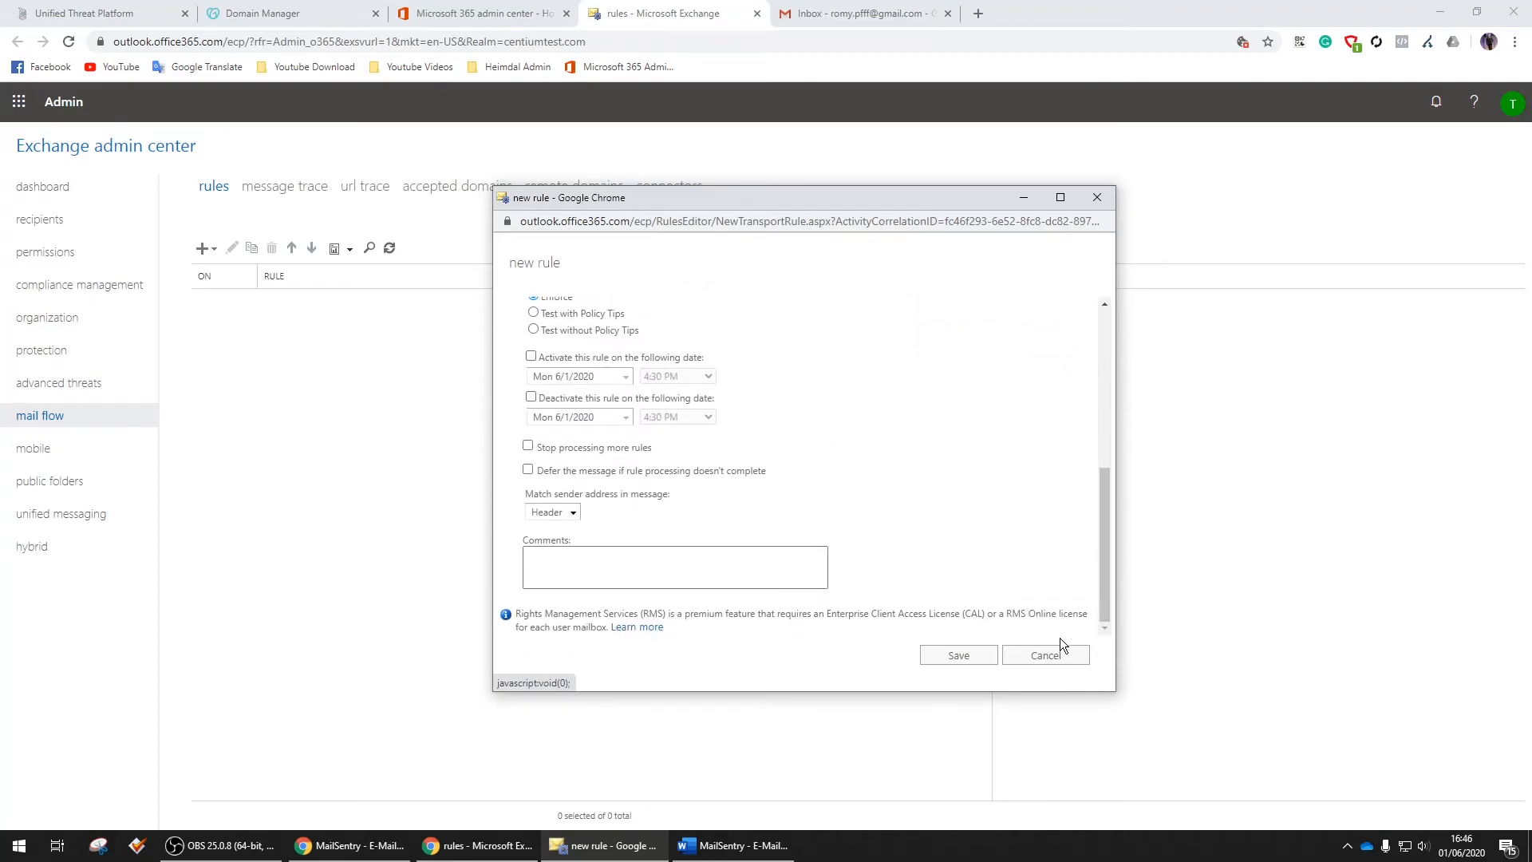
pyautogui.click(962, 656)
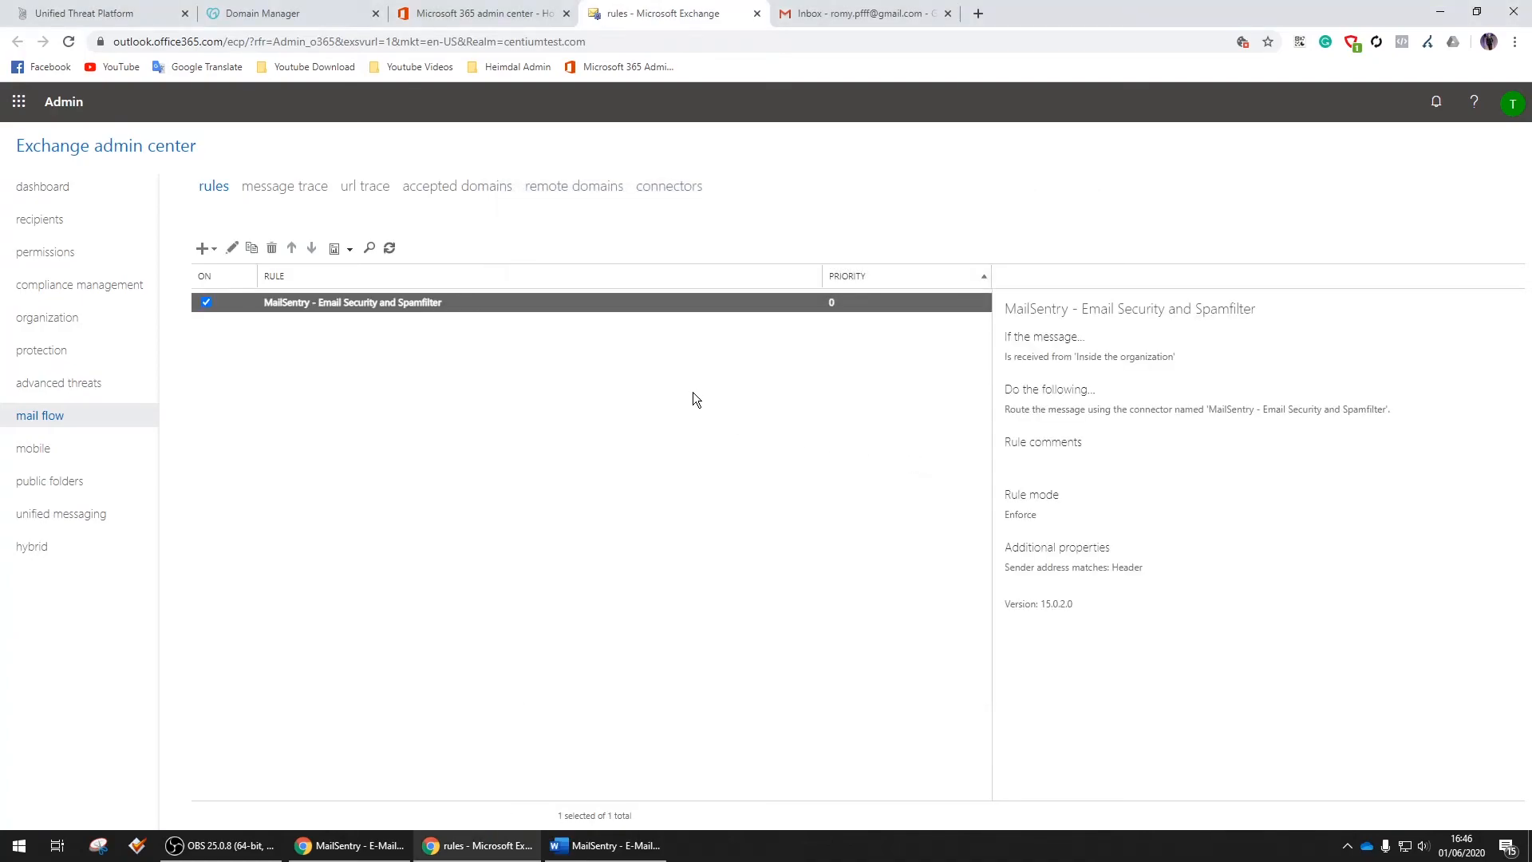
# In Outlook on the web, start a new message addressed to the external Gmail recipient
pyautogui.click(19, 103)
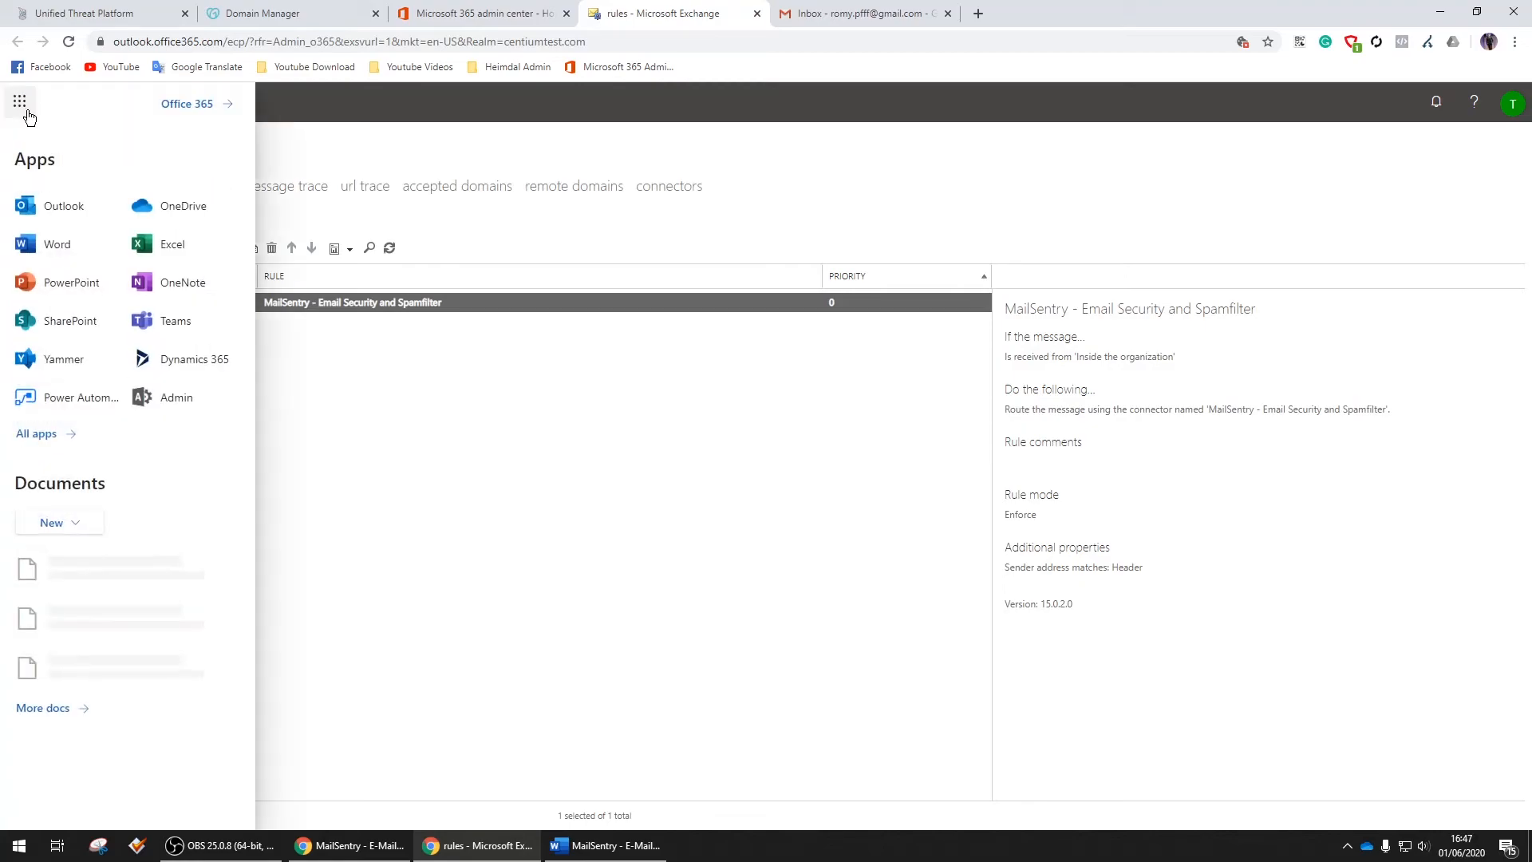
pyautogui.click(68, 205)
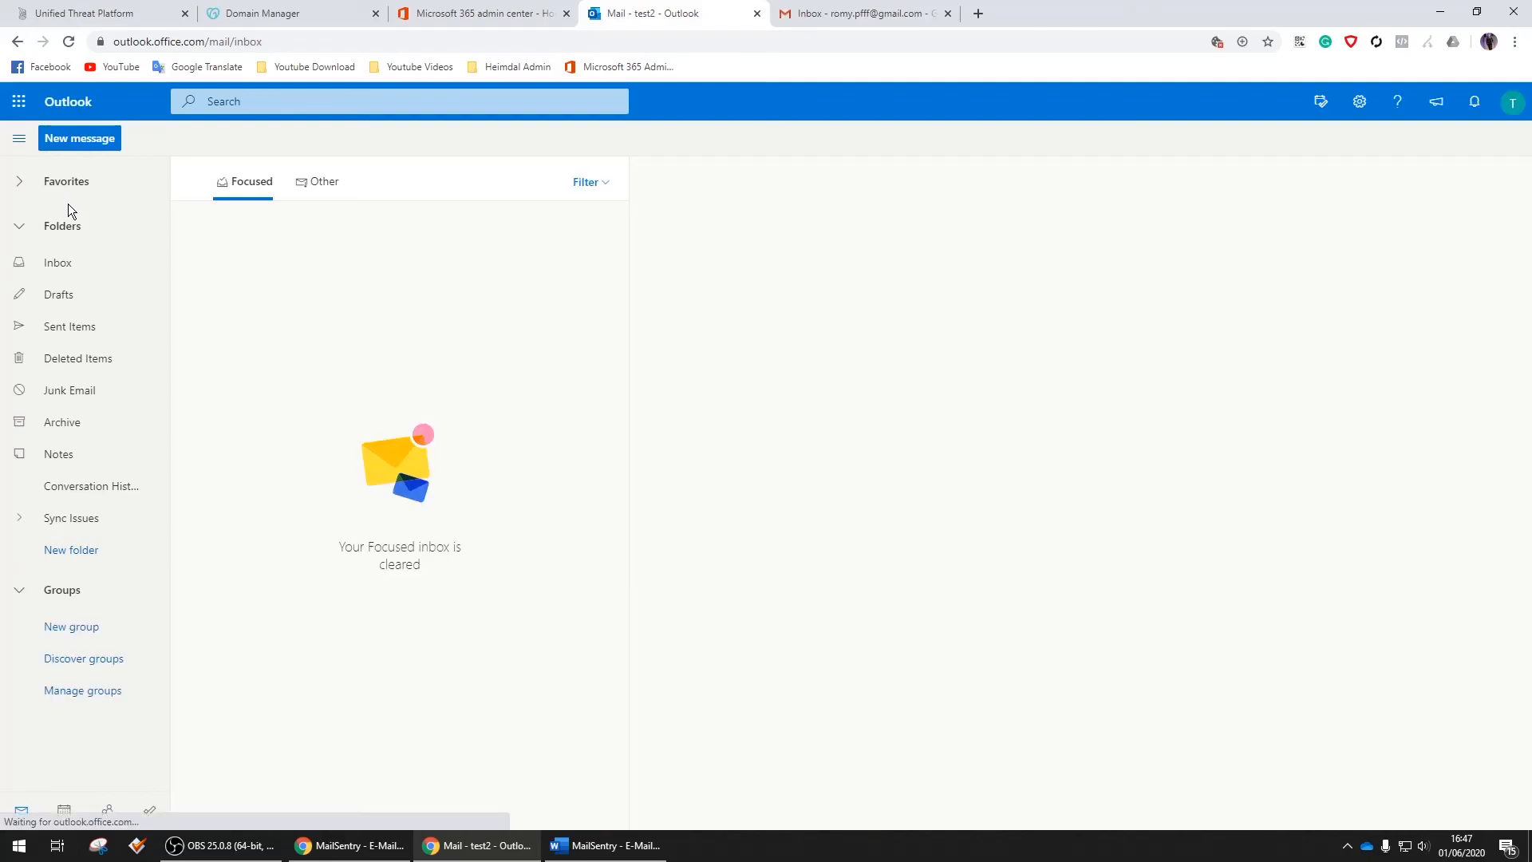
pyautogui.click(86, 140)
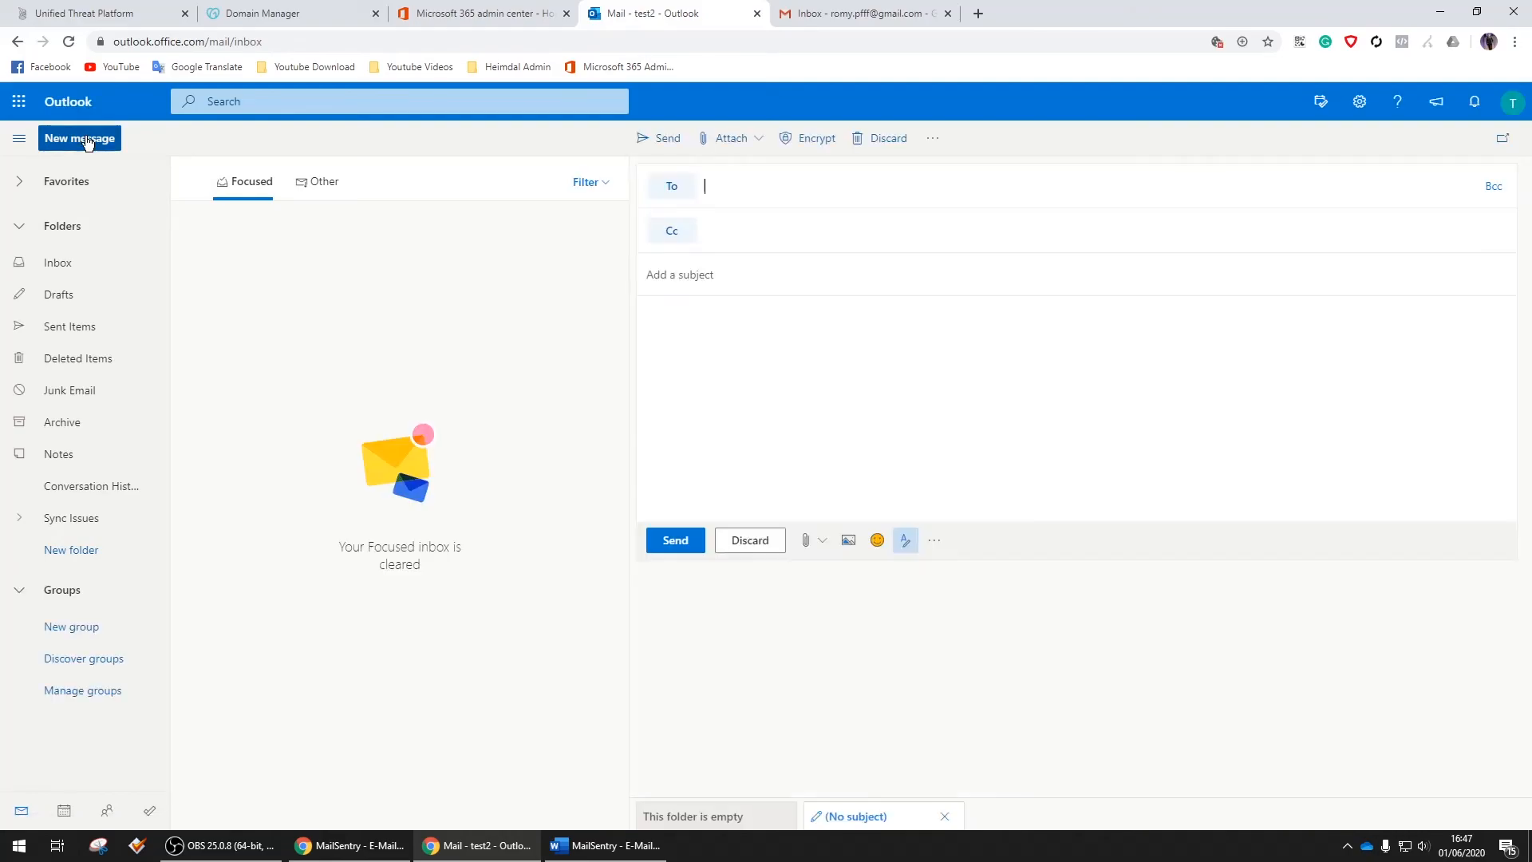
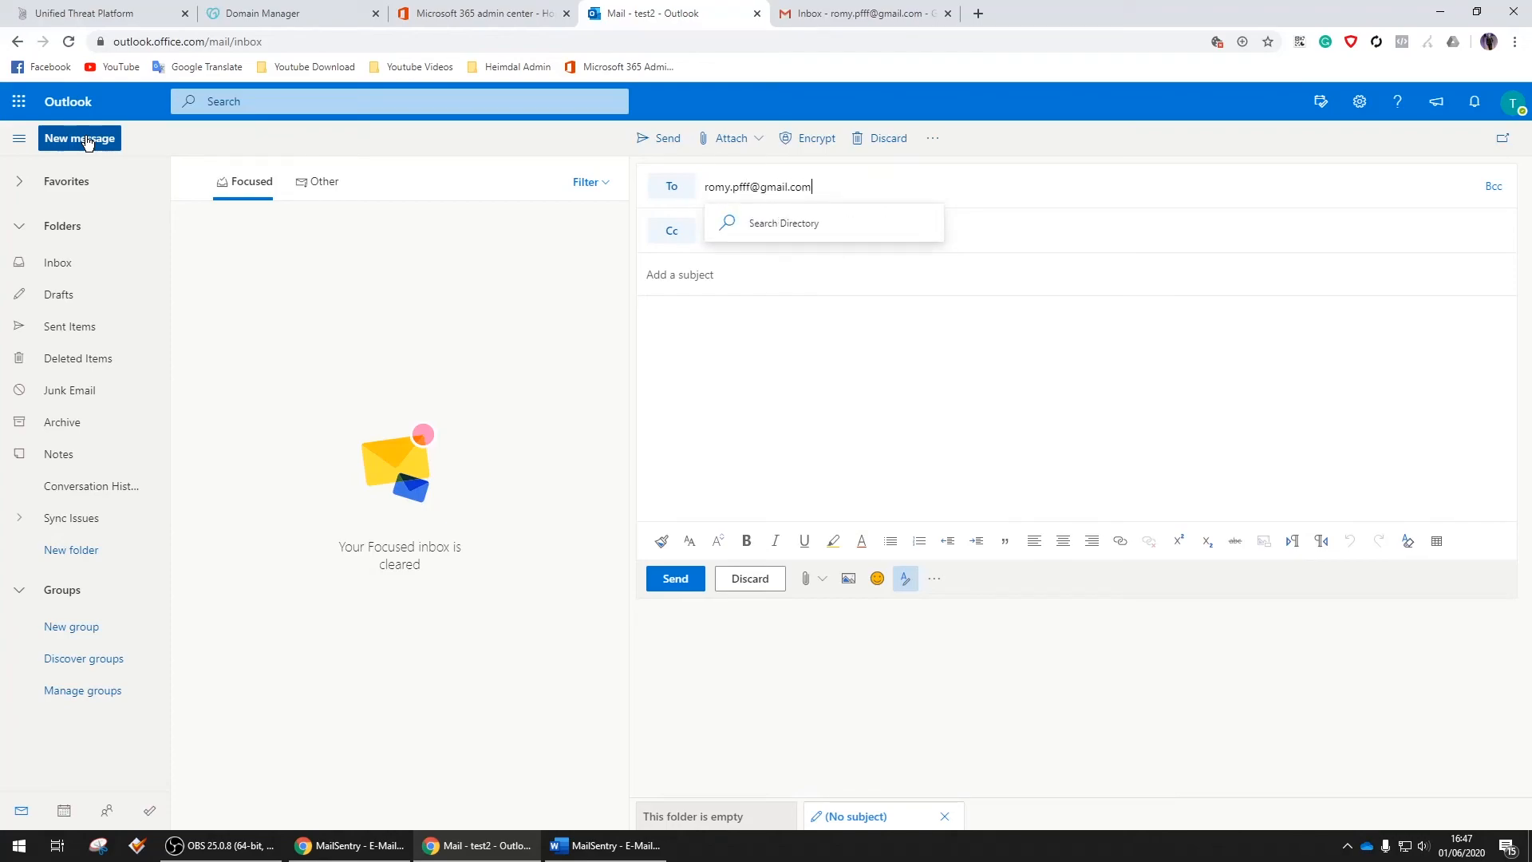
pyautogui.press('Tab')
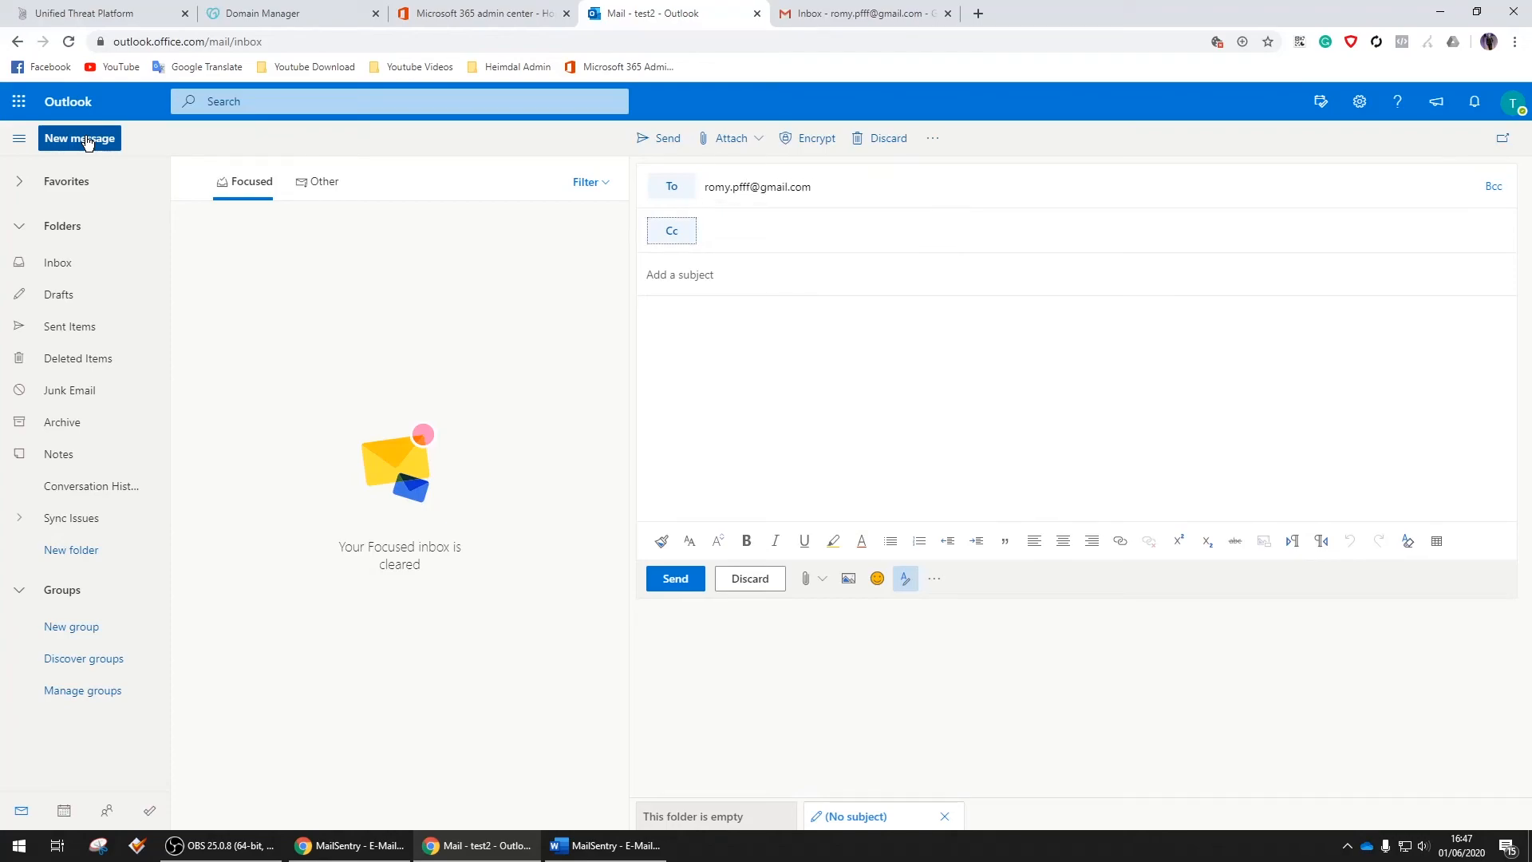
# Set both subject and body to 'Outbound Test MAILSENTRY' and send the email
pyautogui.press('Tab')
pyautogui.write('Outbound test')
pyautogui.hotkey('ctrl', 'BackSpace')
pyautogui.write('Test MAILSENTRY')
pyautogui.hotkey('ctrl', 'a')
pyautogui.hotkey('ctrl', 'c')
pyautogui.click(728, 359)
pyautogui.hotkey('ctrl', 'v')
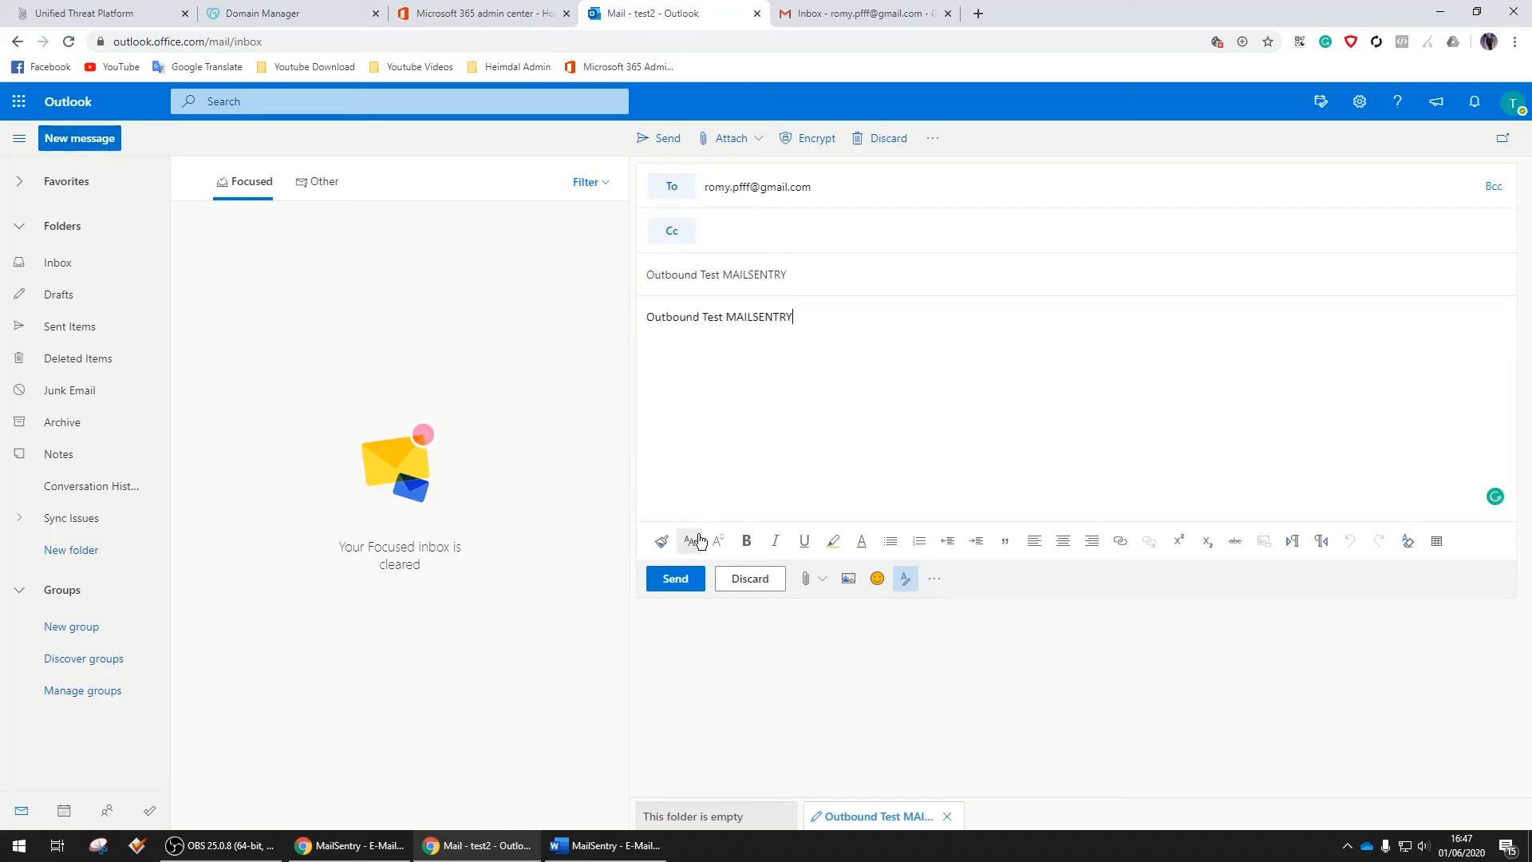
pyautogui.click(676, 579)
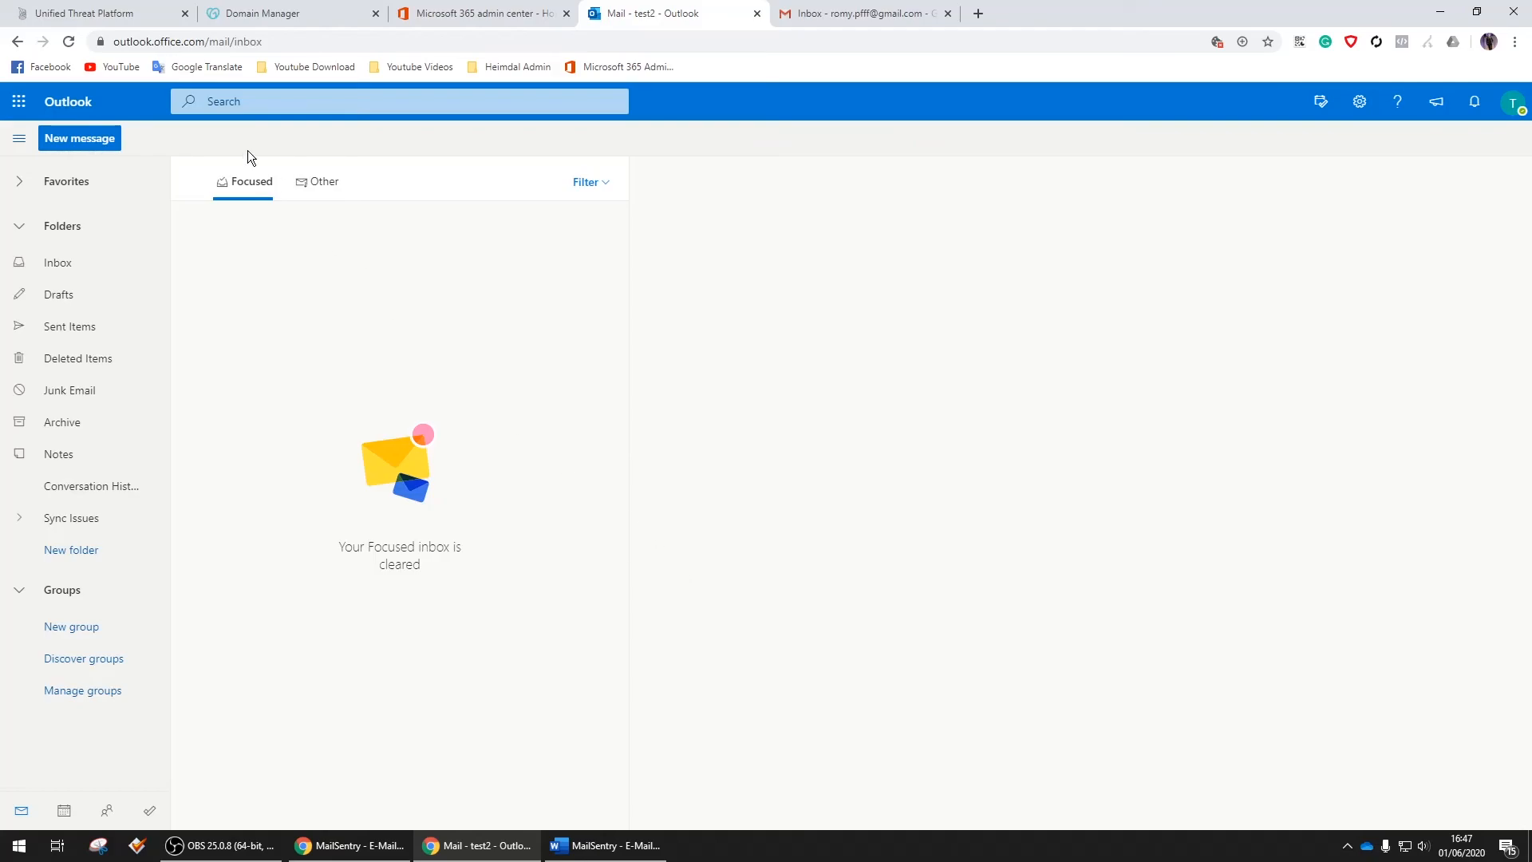
# Switch the MailSentry email search to outbound mail and refresh until the test email appears
pyautogui.click(84, 12)
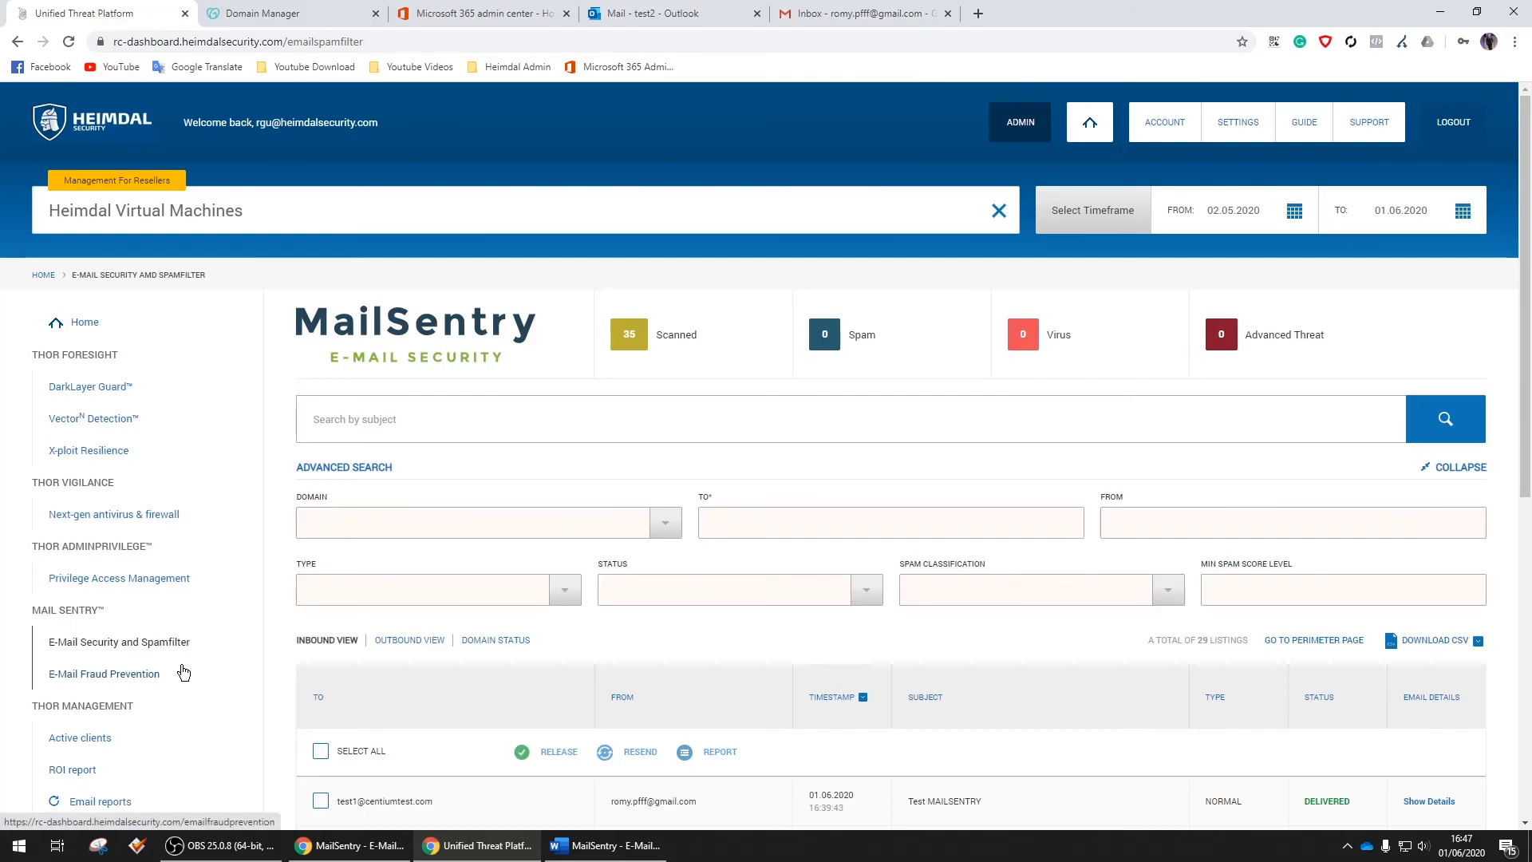
pyautogui.click(1449, 423)
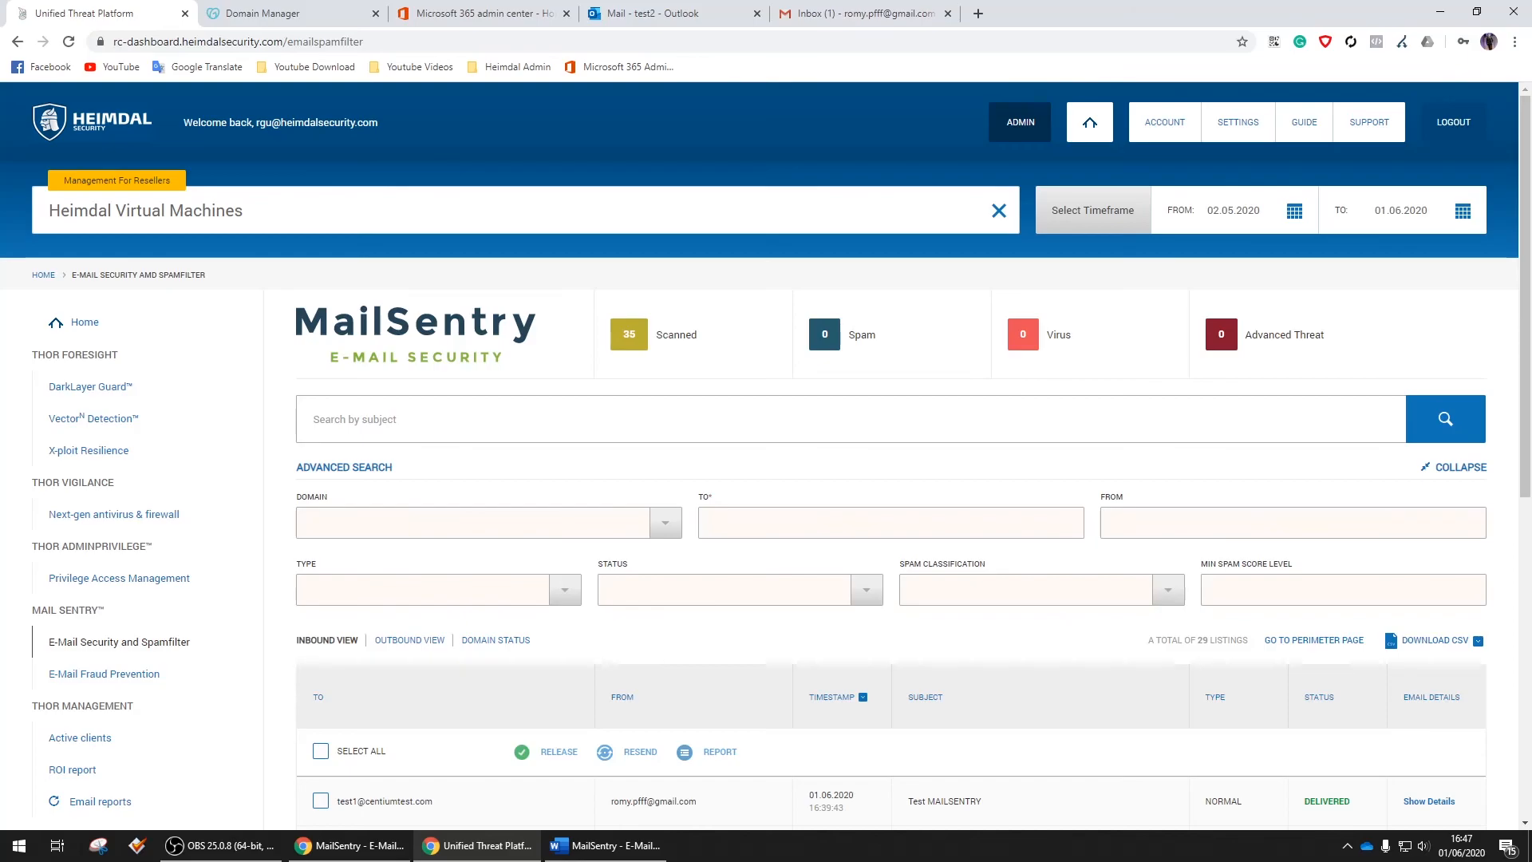
pyautogui.click(424, 642)
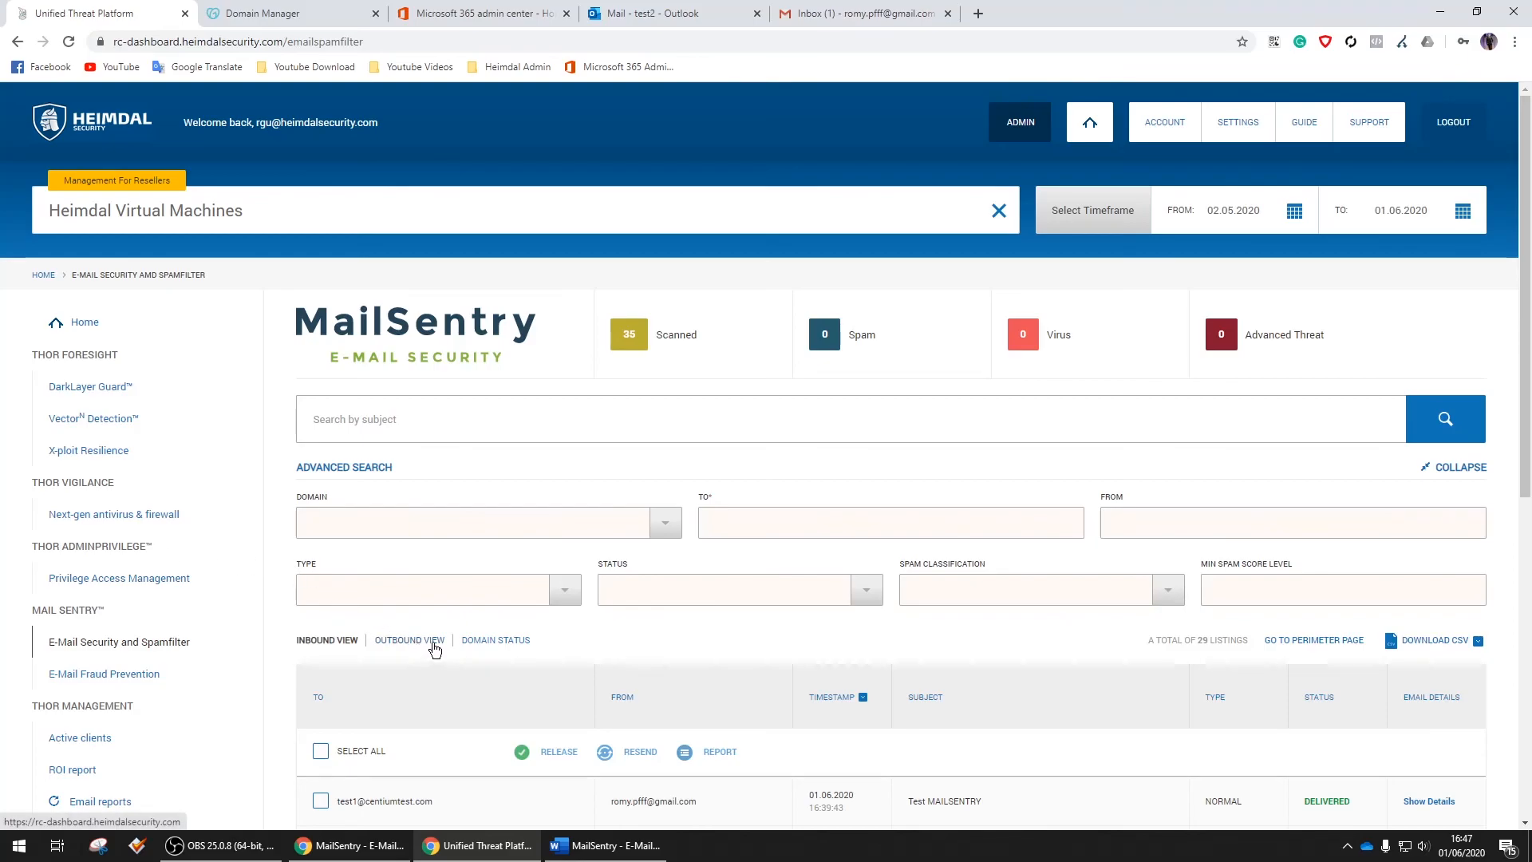
pyautogui.click(1436, 428)
pyautogui.click(1451, 427)
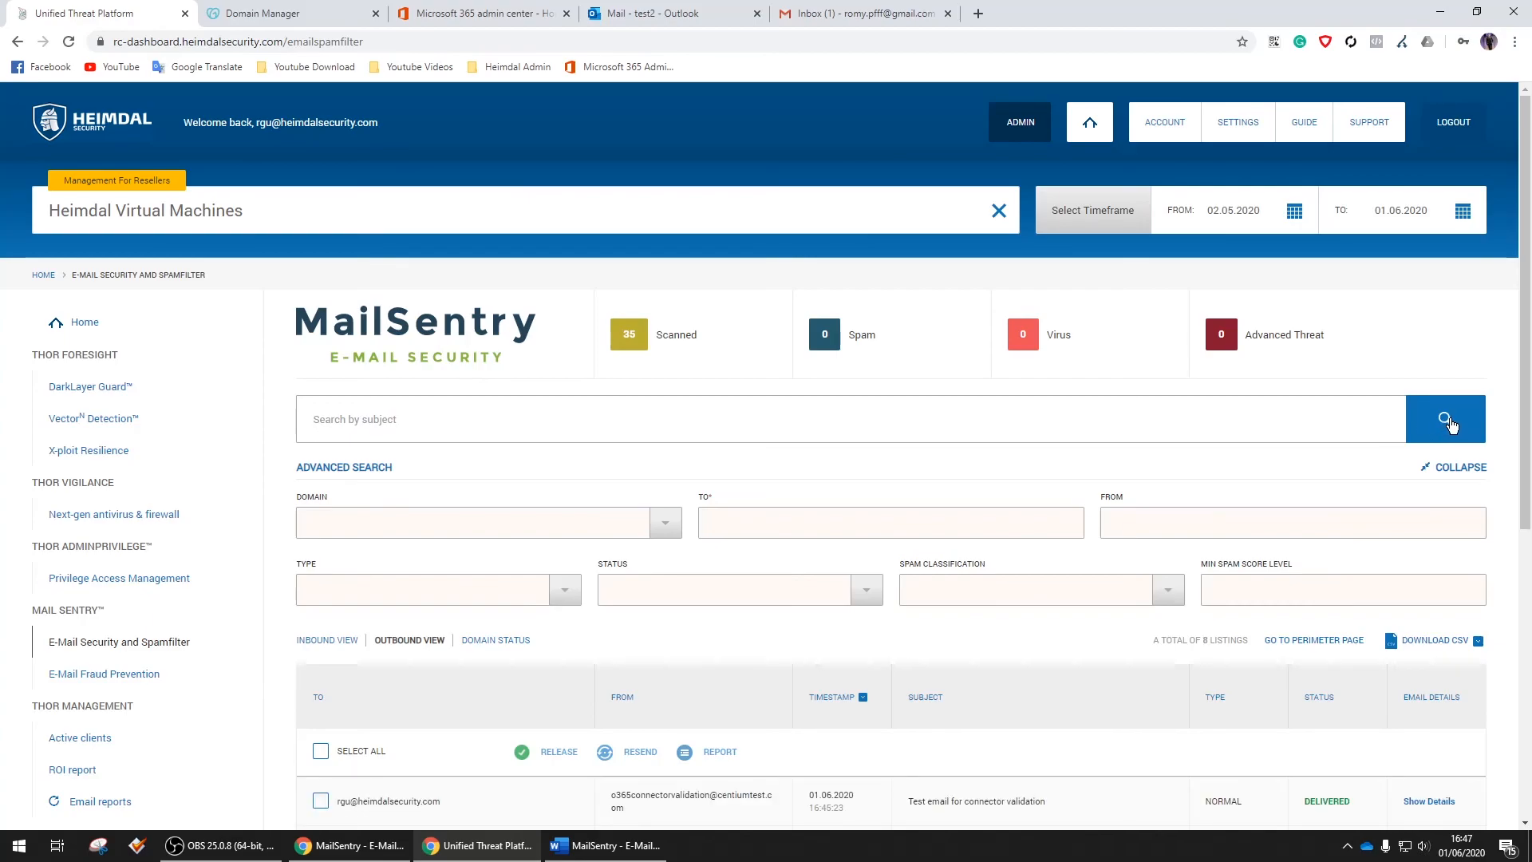
pyautogui.click(1454, 422)
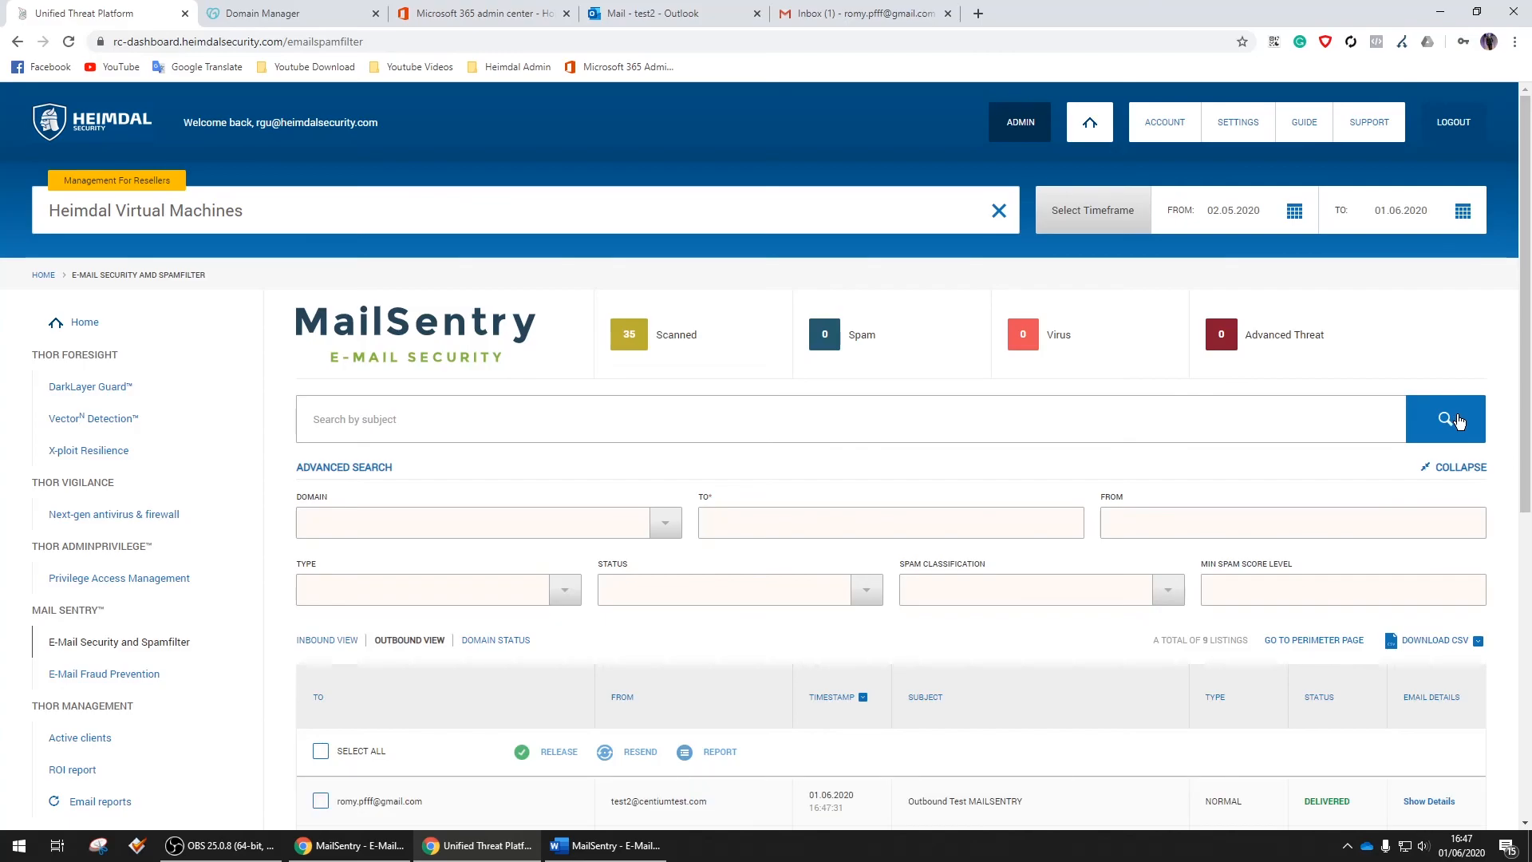
# Highlight the test email's sender, recipient and subject in the outbound results
pyautogui.scroll(-4, 1077, 431)
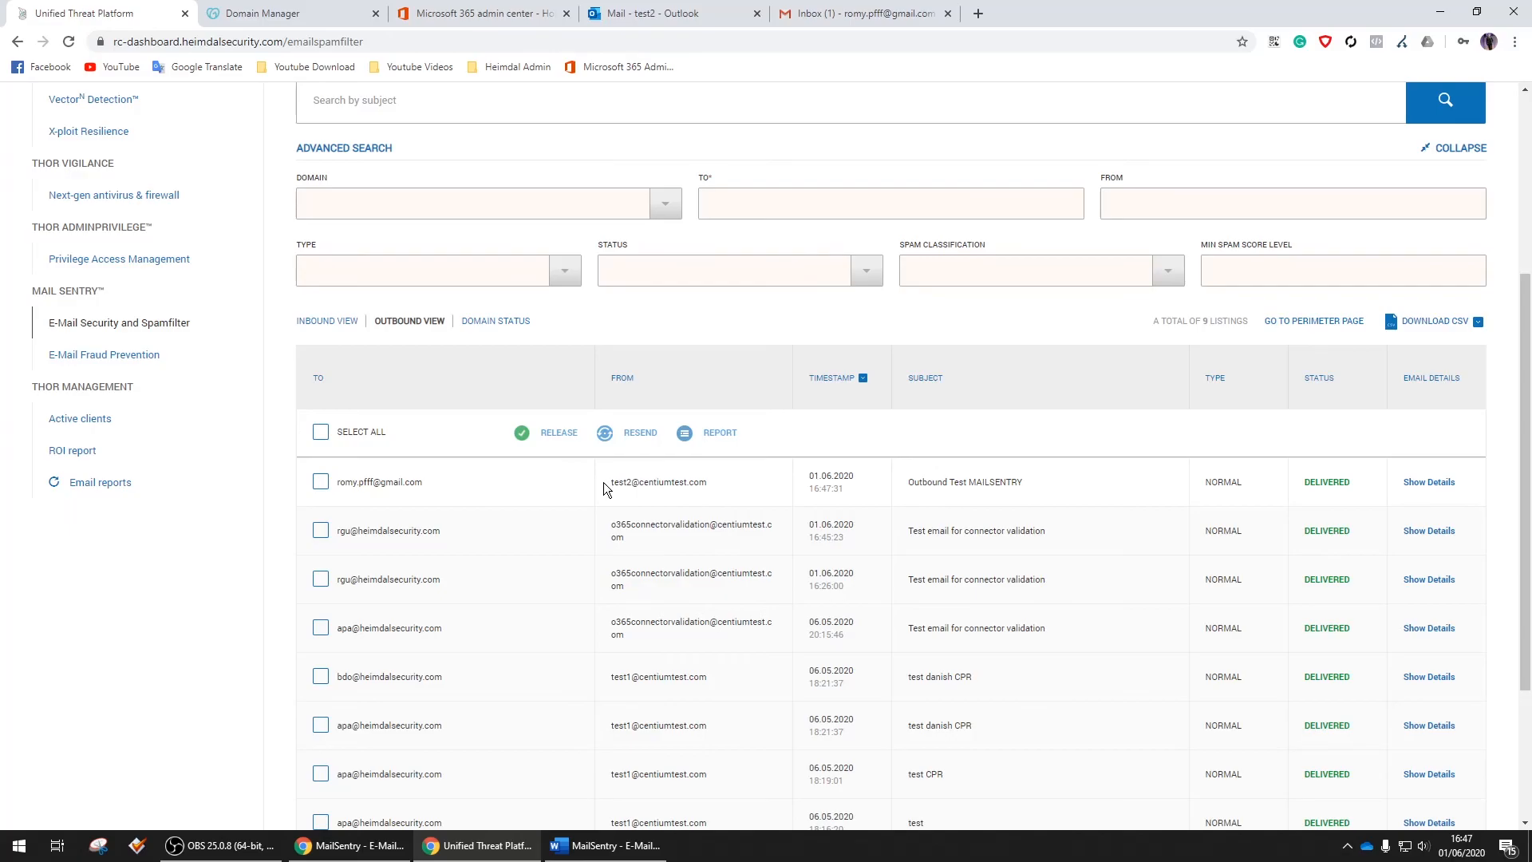
pyautogui.moveTo(615, 485); pyautogui.dragTo(704, 481)
pyautogui.moveTo(423, 482); pyautogui.dragTo(336, 490)
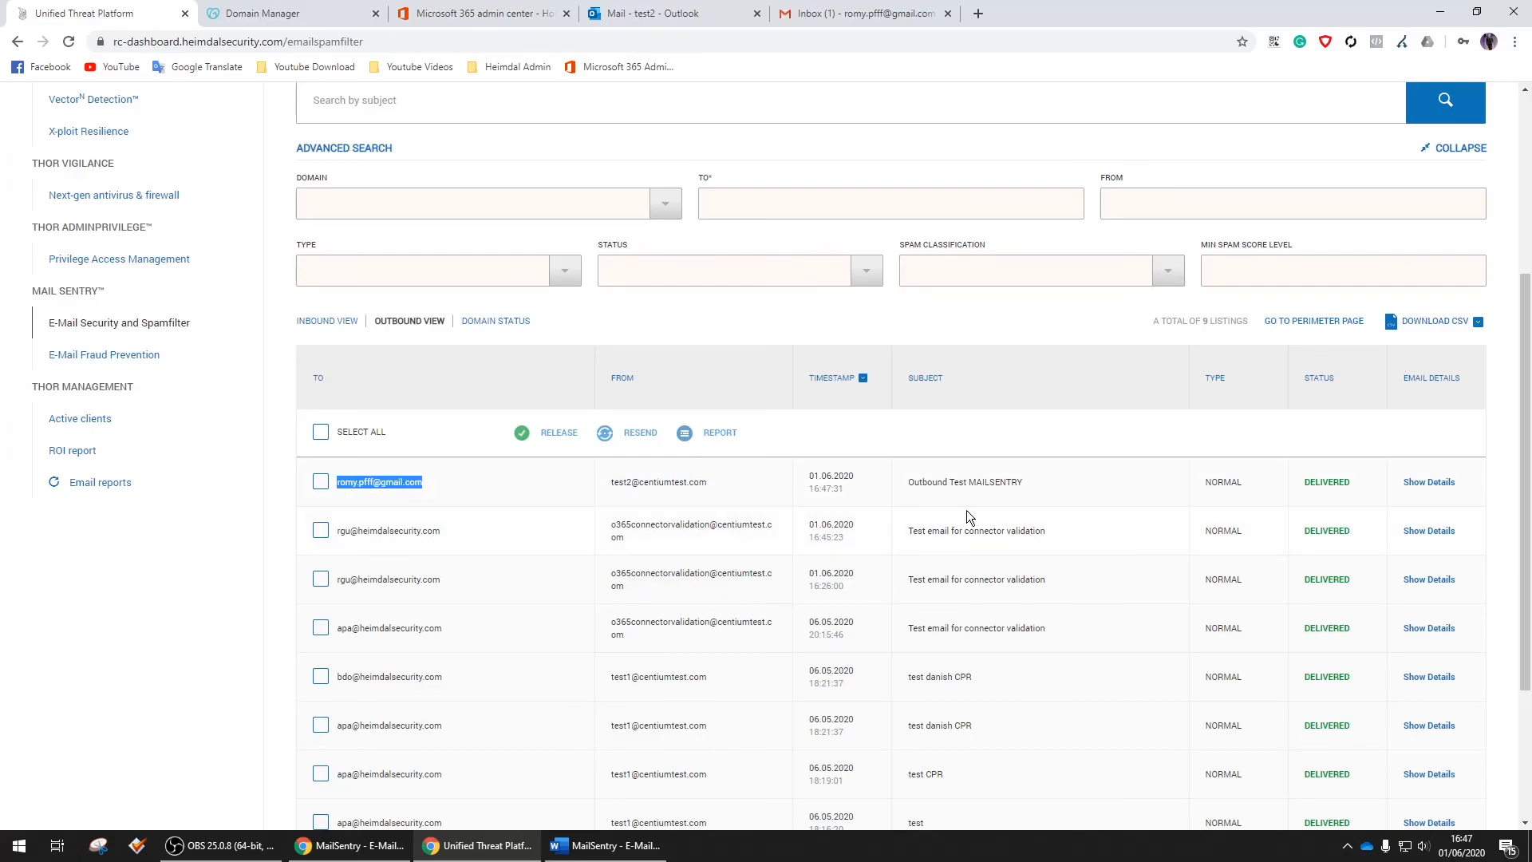
pyautogui.moveTo(1034, 482); pyautogui.dragTo(923, 484)
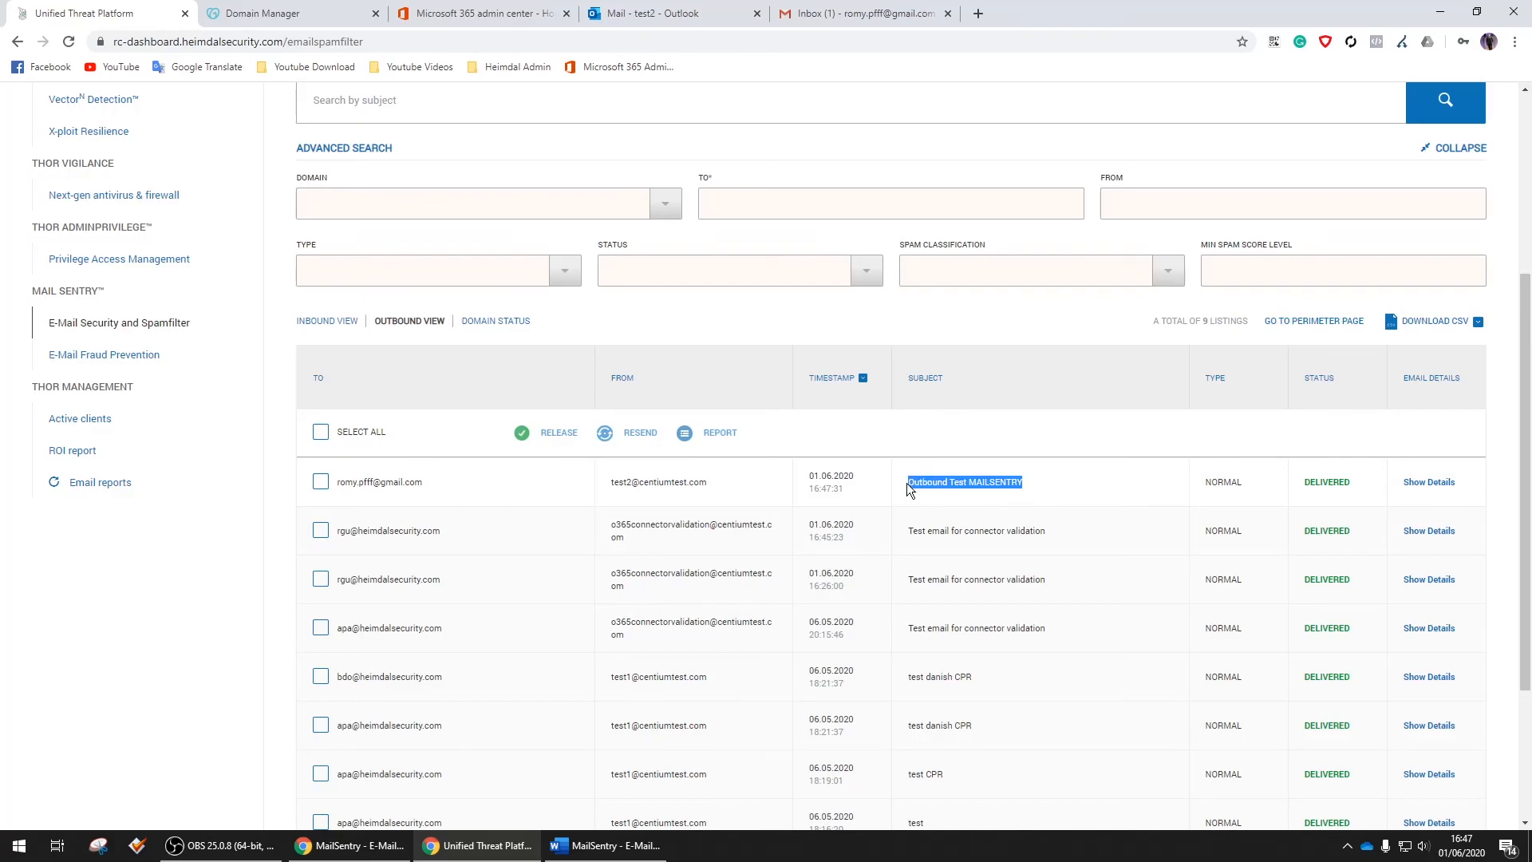
pyautogui.scroll(4, 906, 482)
pyautogui.scroll(-5, 913, 485)
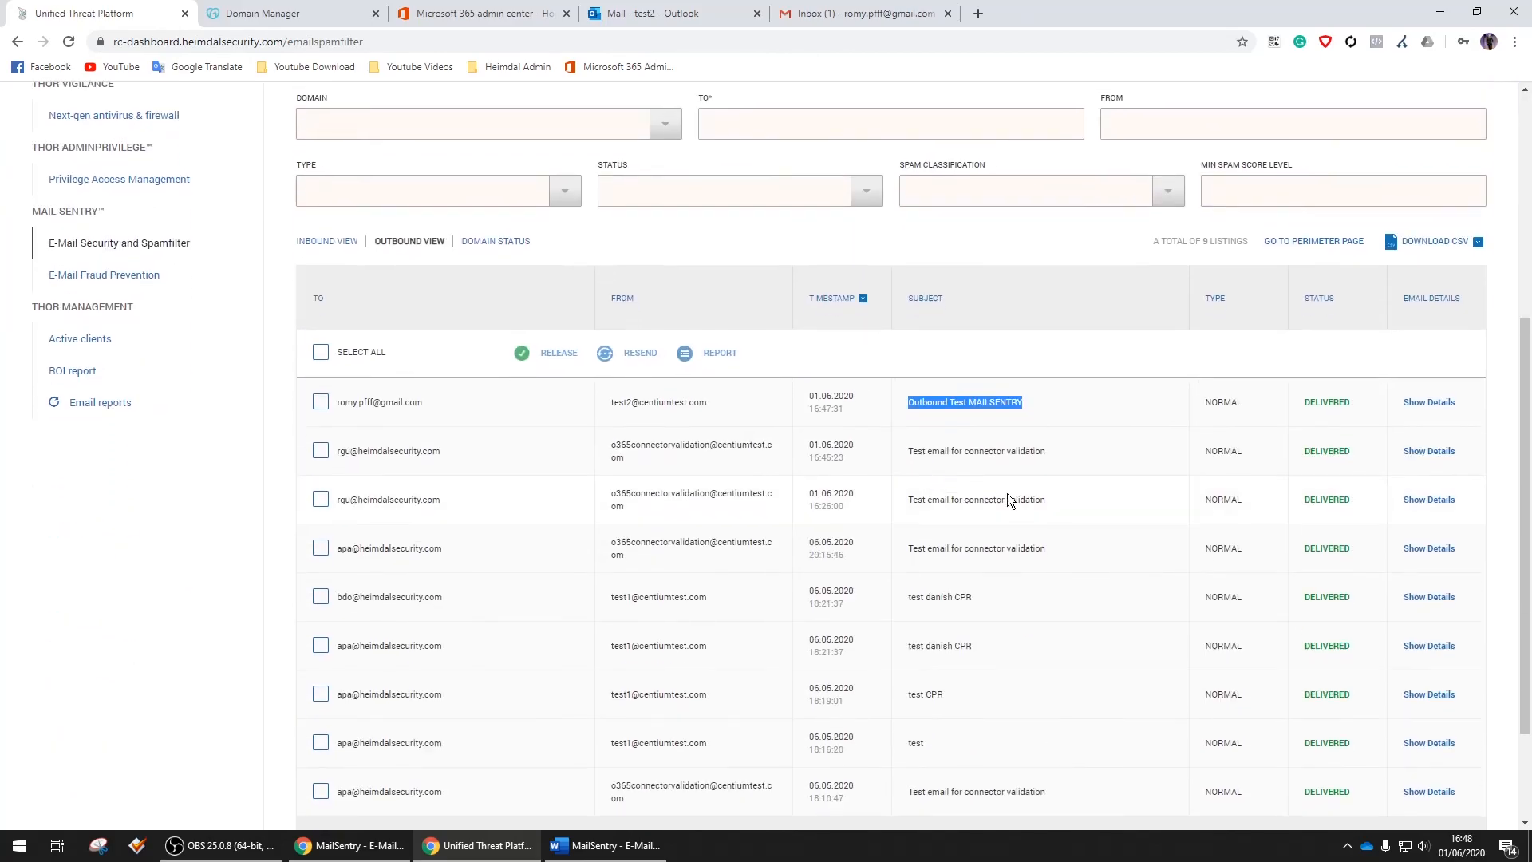
# Check the Outbound Test MAILSENTRY email's History and Header details, then return to Home
pyautogui.click(1429, 403)
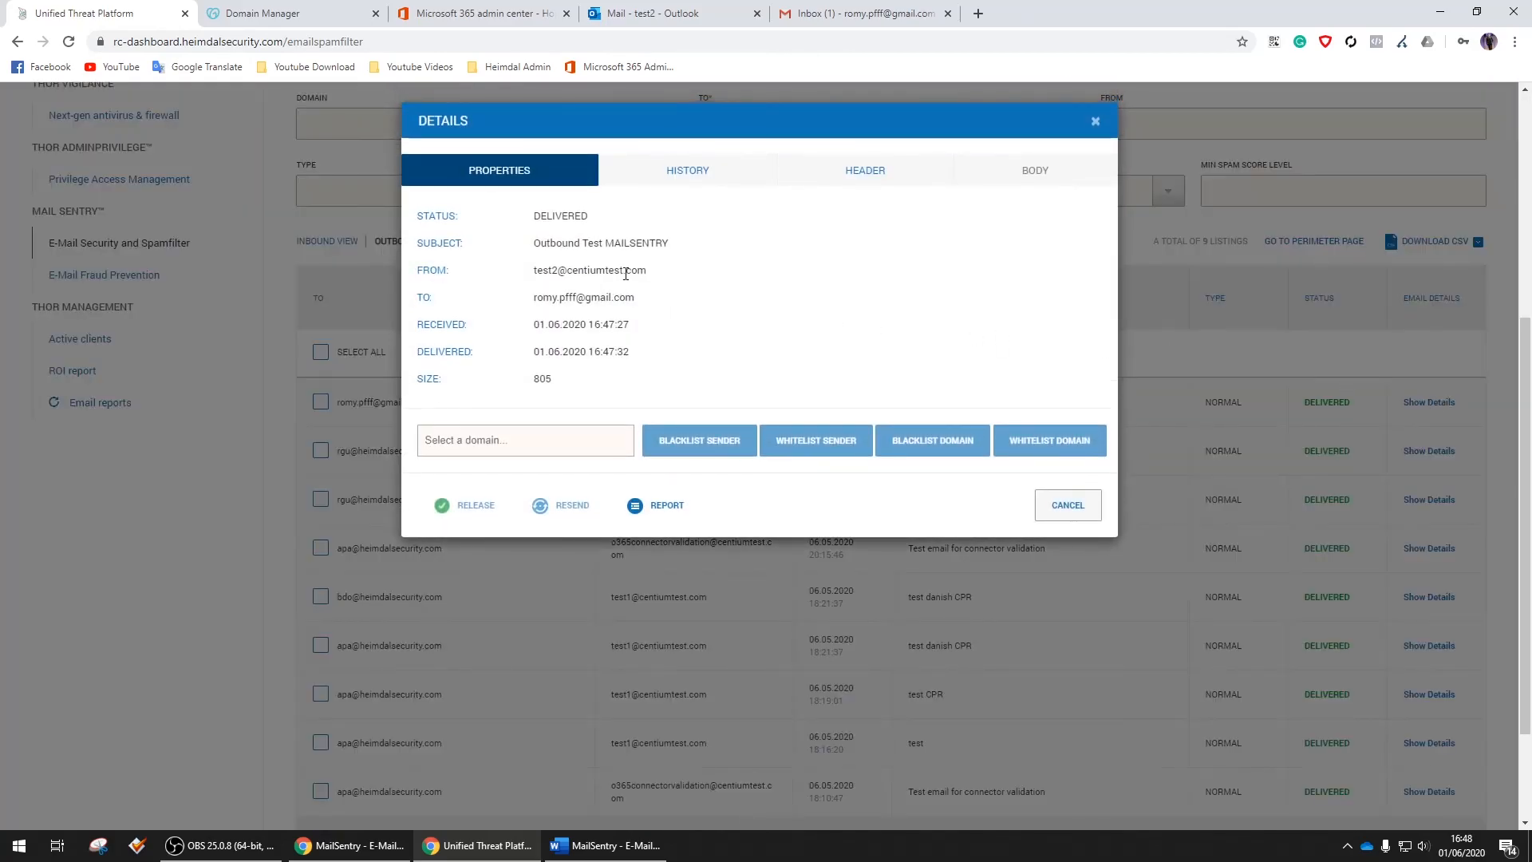
pyautogui.click(686, 170)
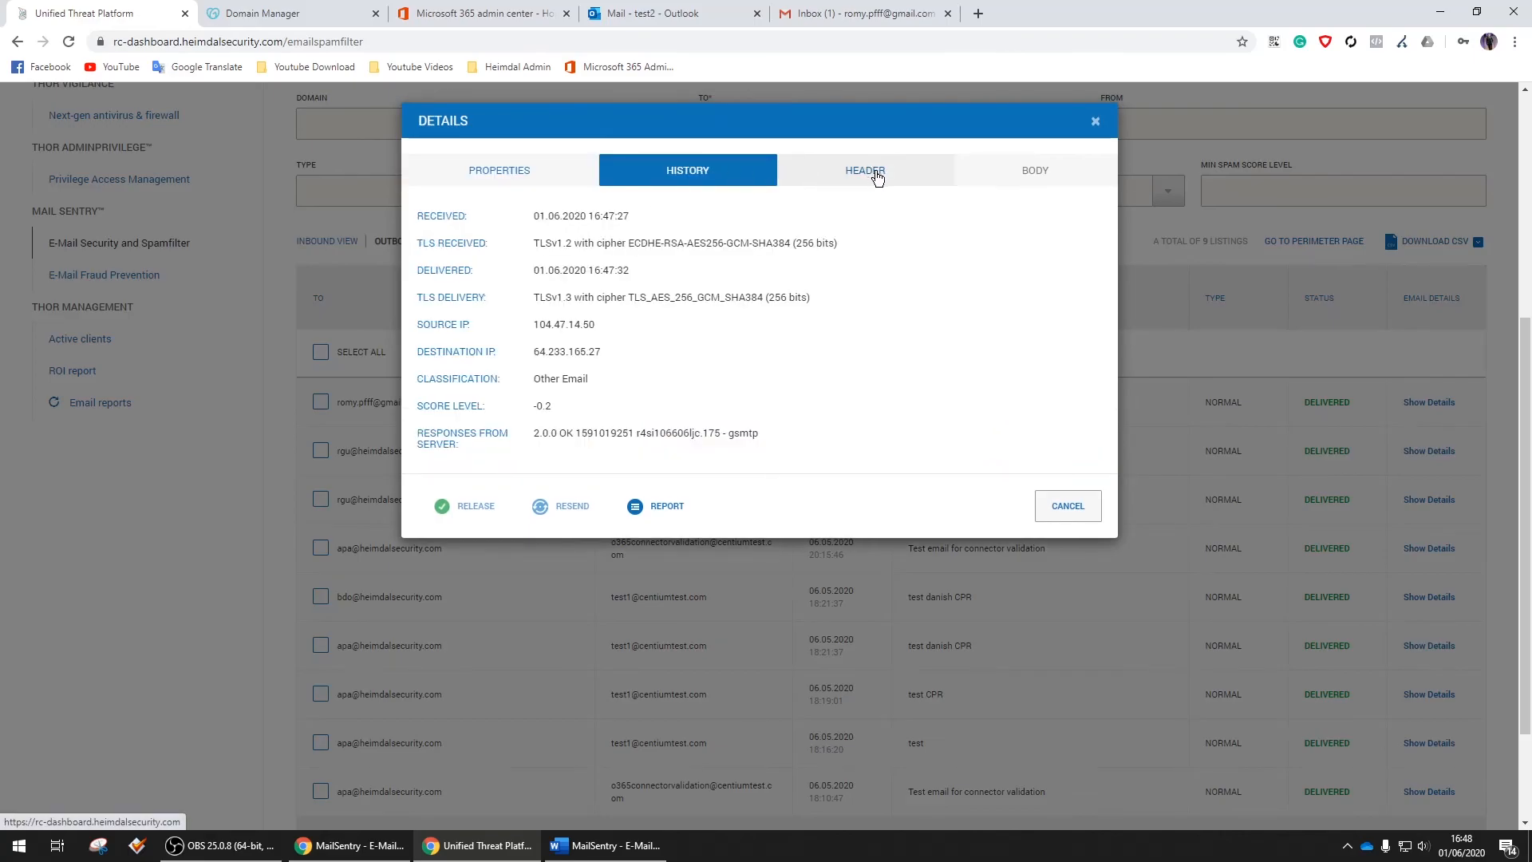
pyautogui.click(877, 173)
pyautogui.click(1095, 122)
pyautogui.scroll(1, 249, 281)
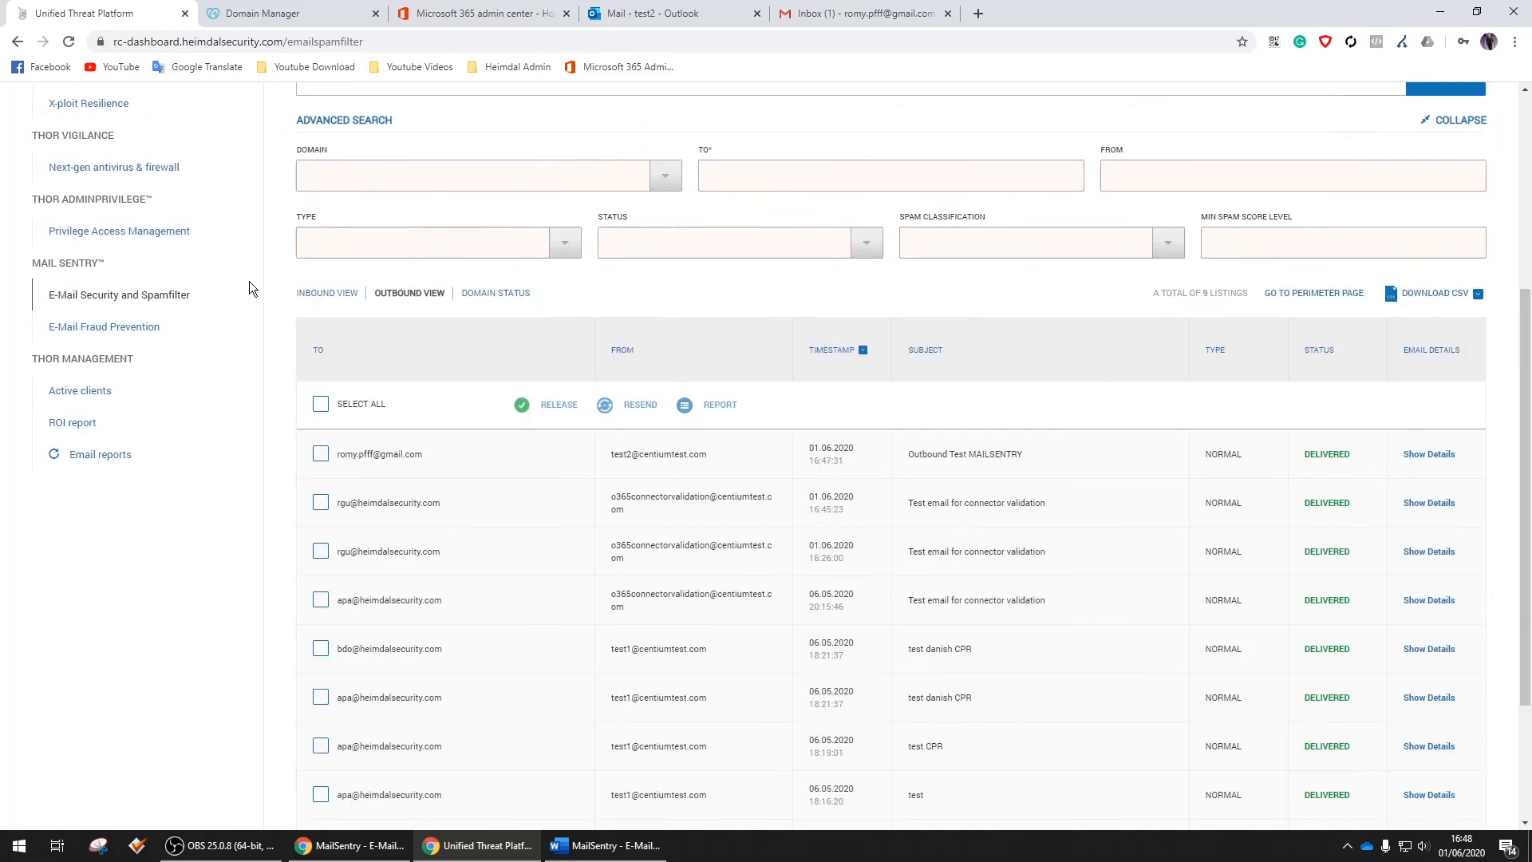
pyautogui.scroll(5, 249, 289)
pyautogui.click(76, 324)
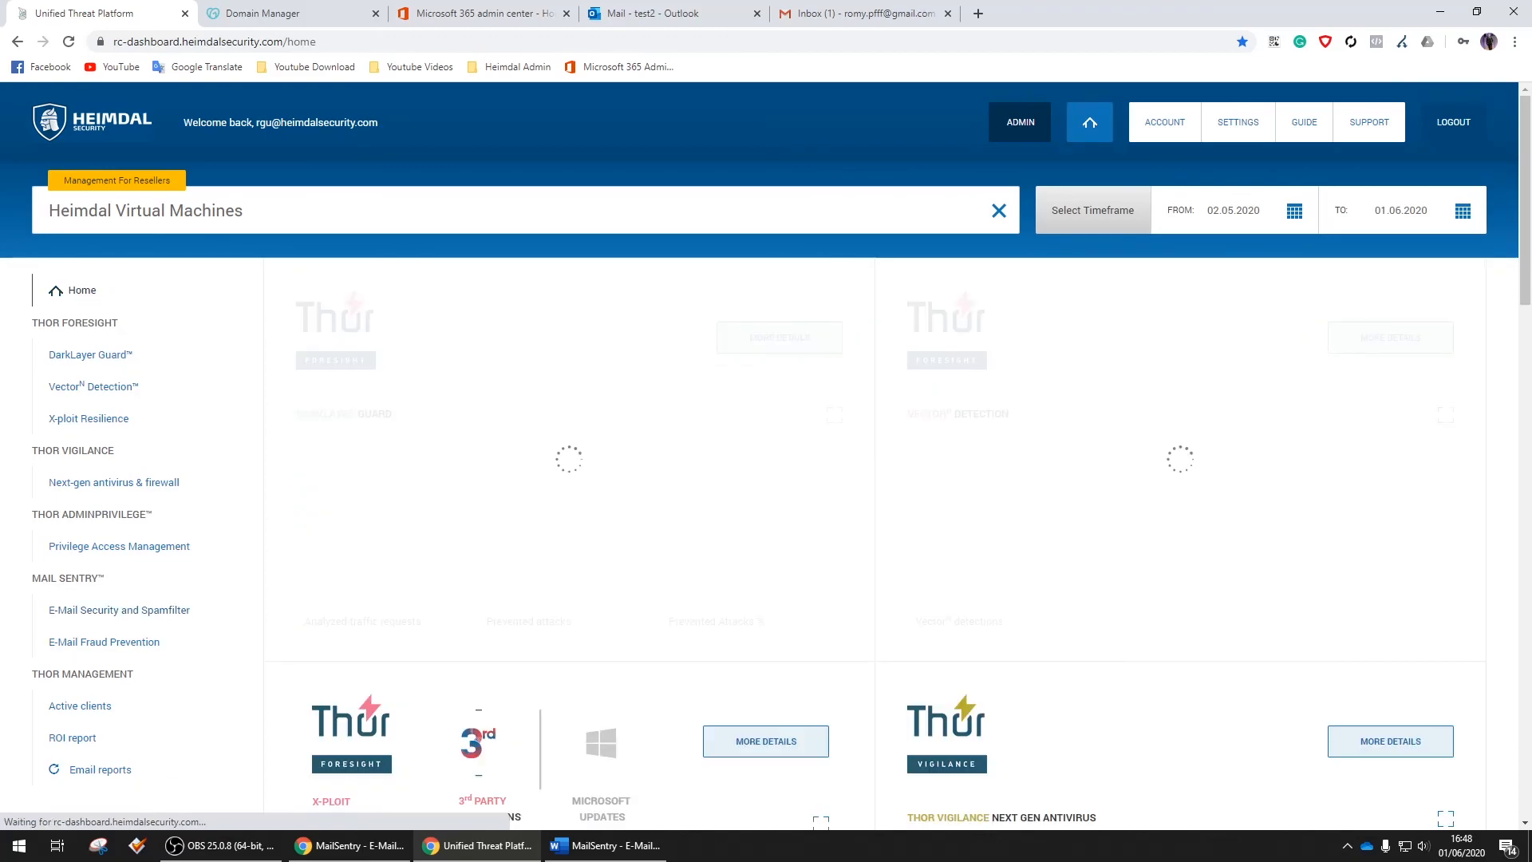